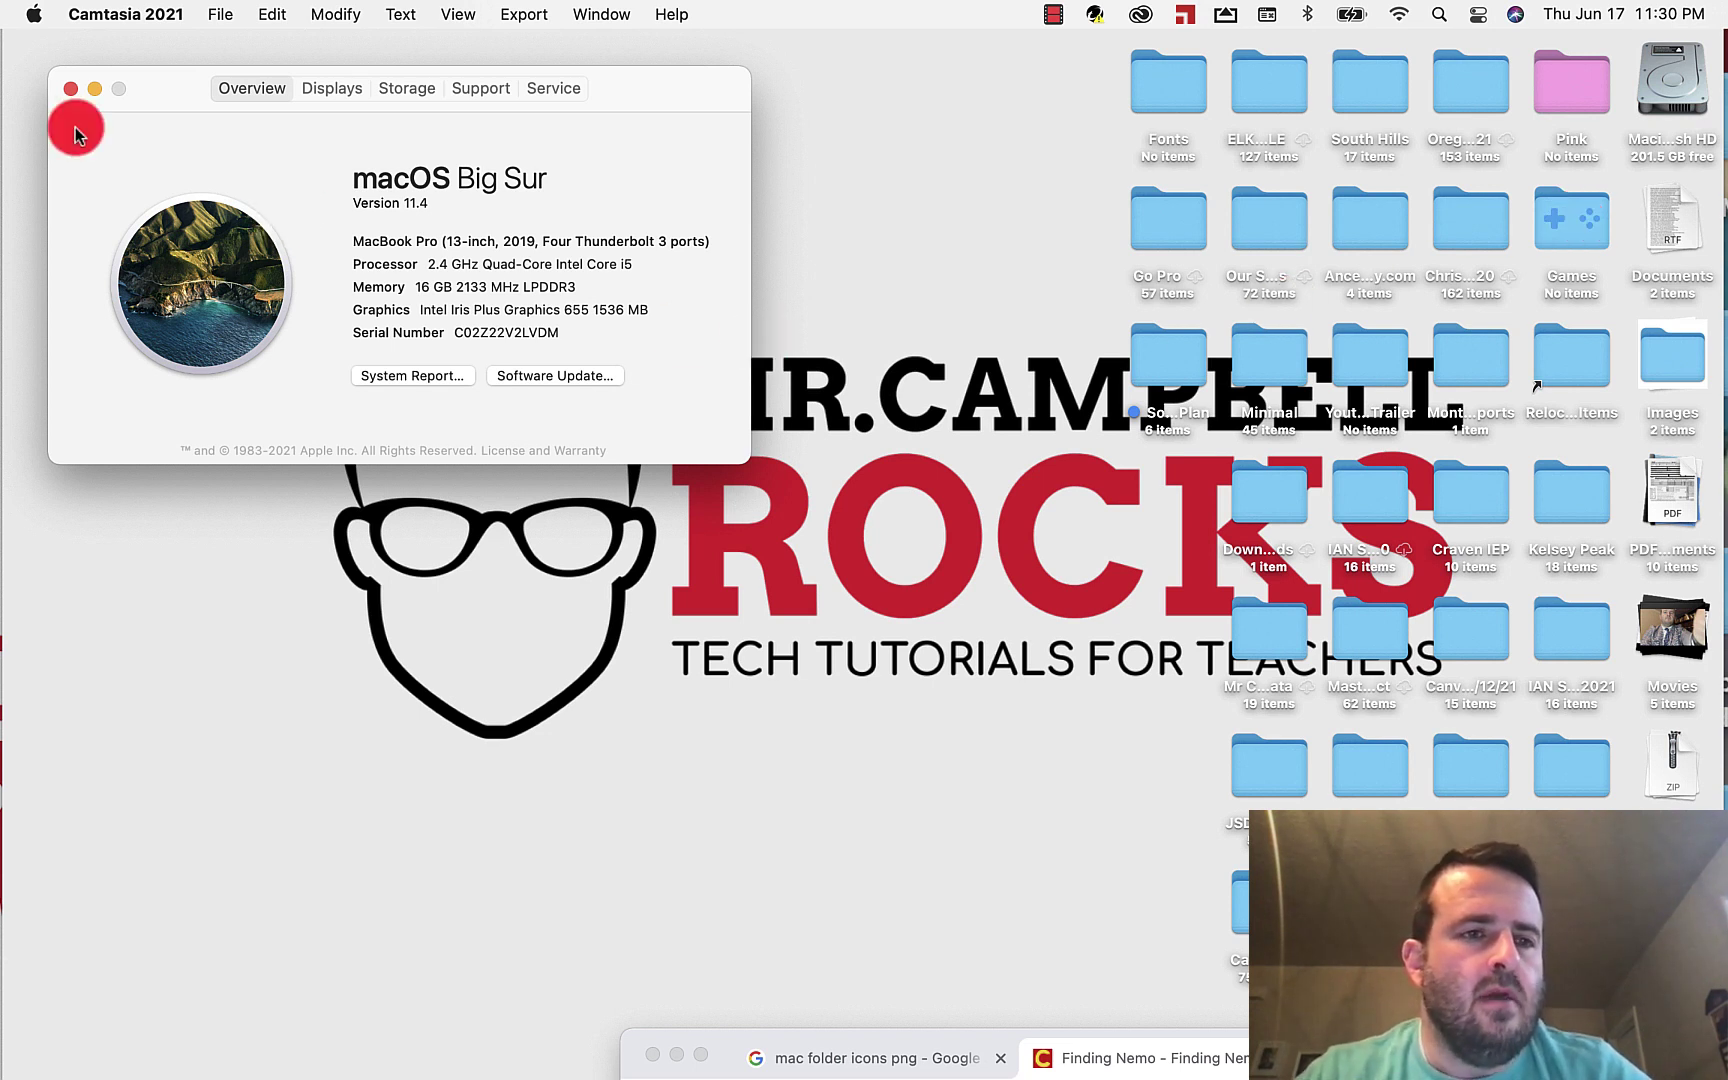
Close About This Mac, create a new untitled folder on the desktop and open it
{"action": "left_click", "coordinate": [66, 90]}
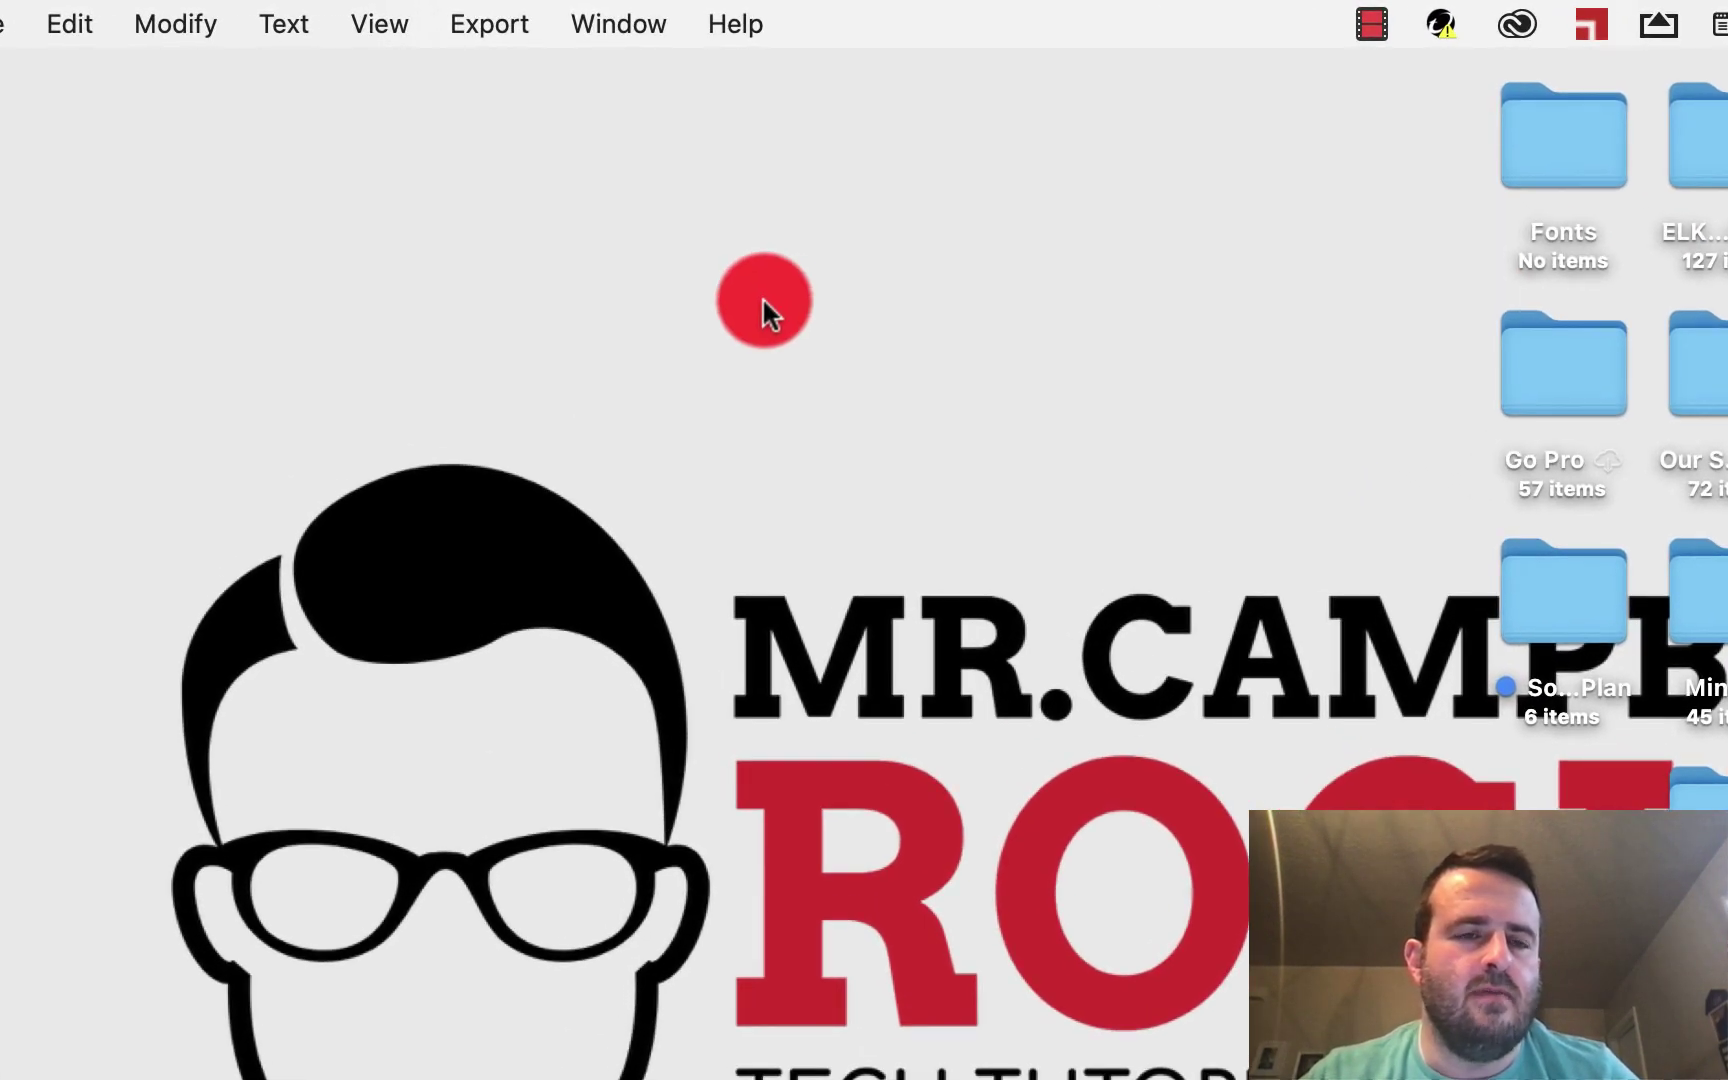
{"action": "left_click", "coordinate": [761, 298]}
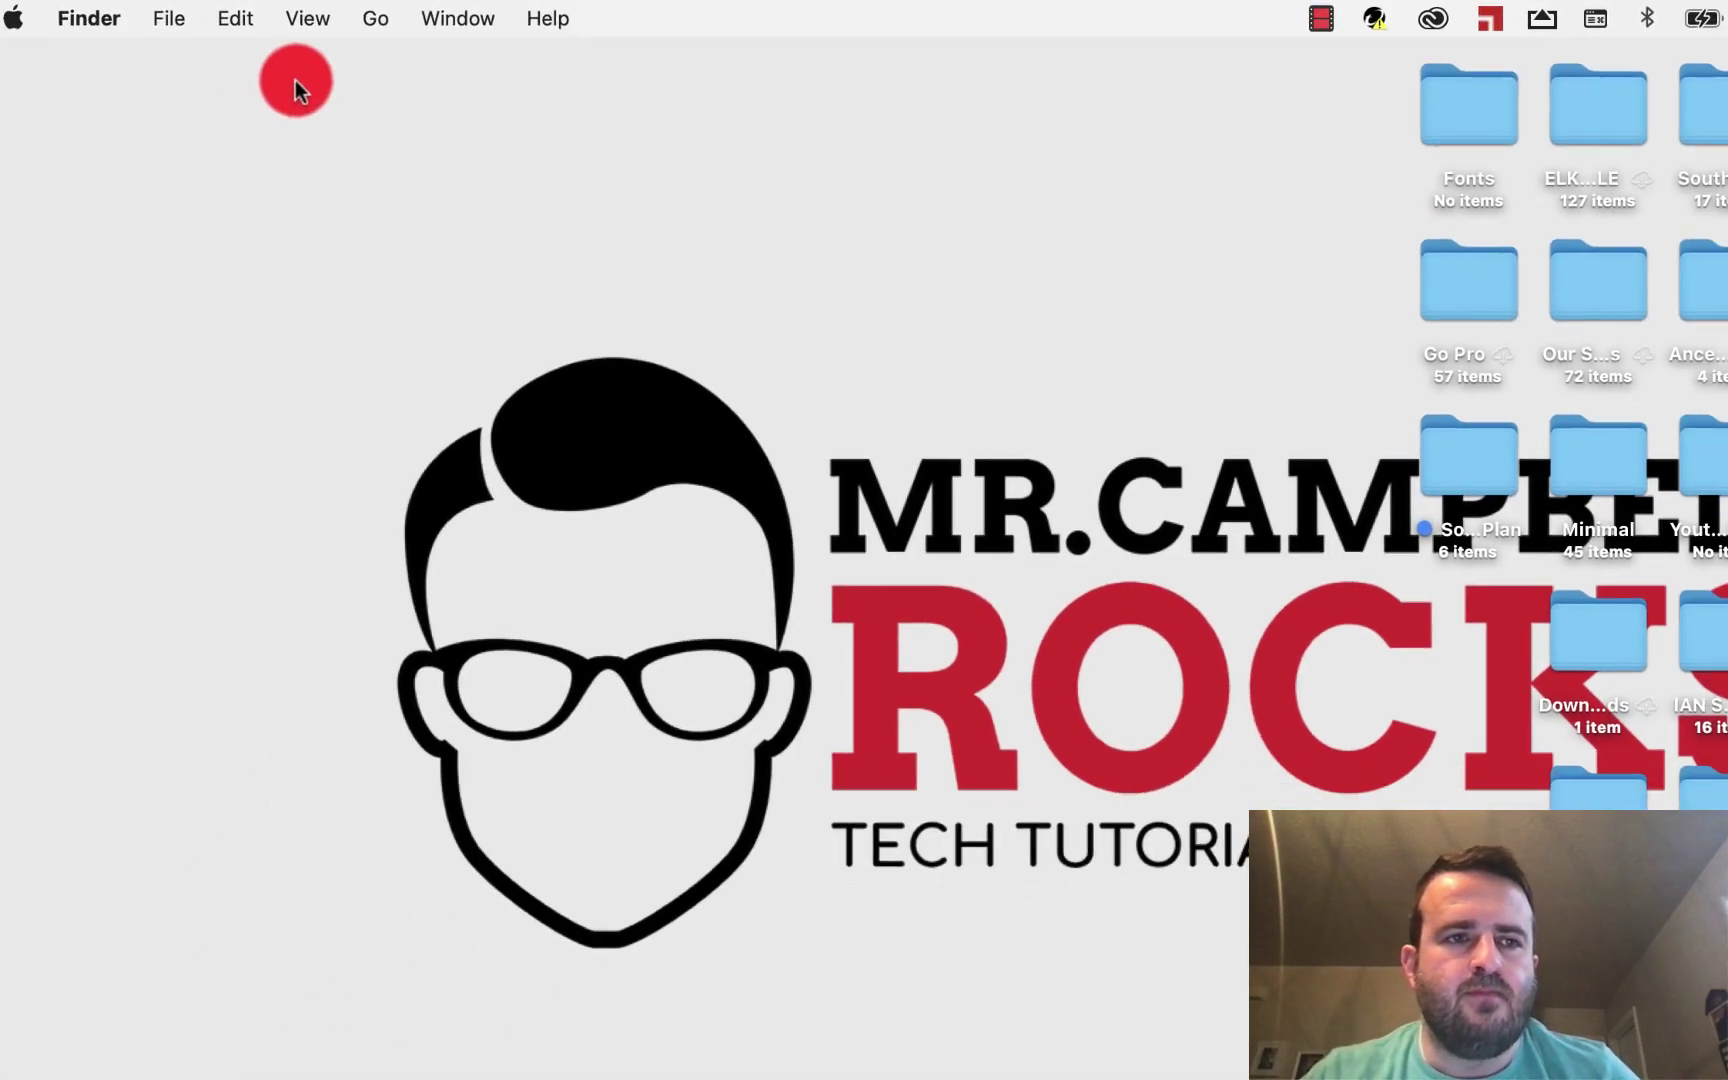
{"action": "left_click", "coordinate": [172, 18]}
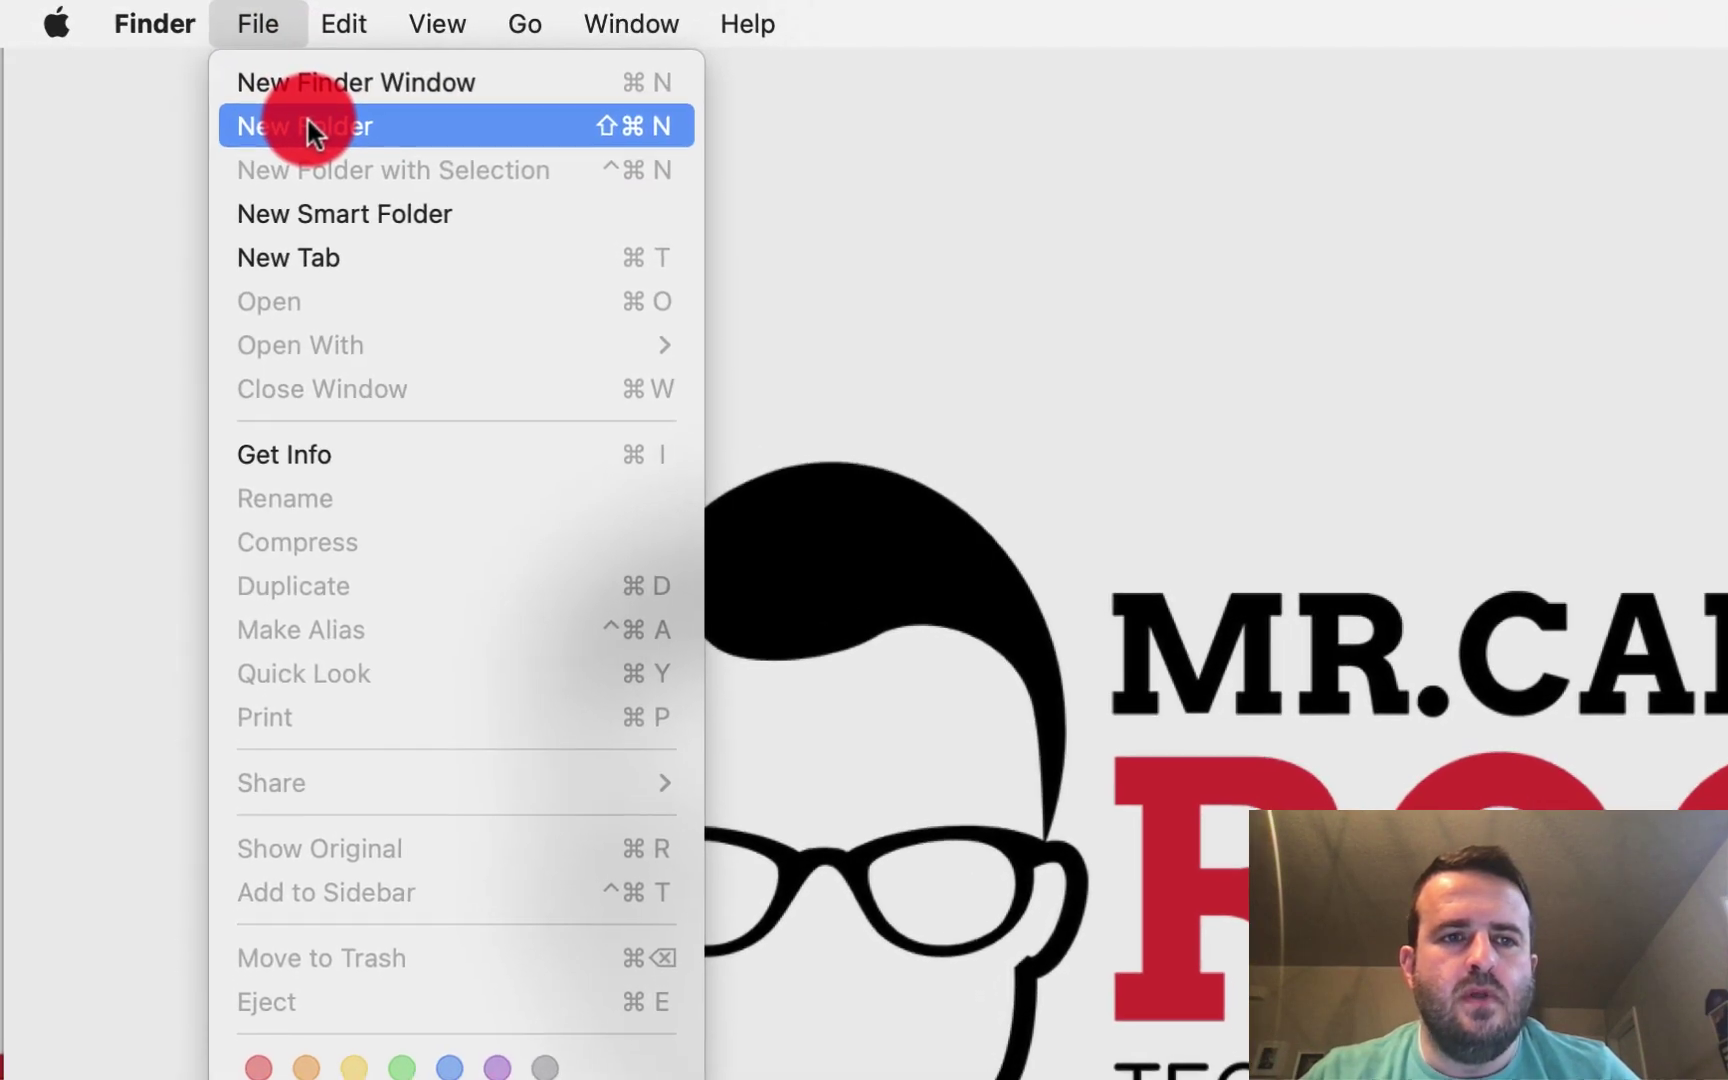
{"action": "left_click", "coordinate": [308, 124]}
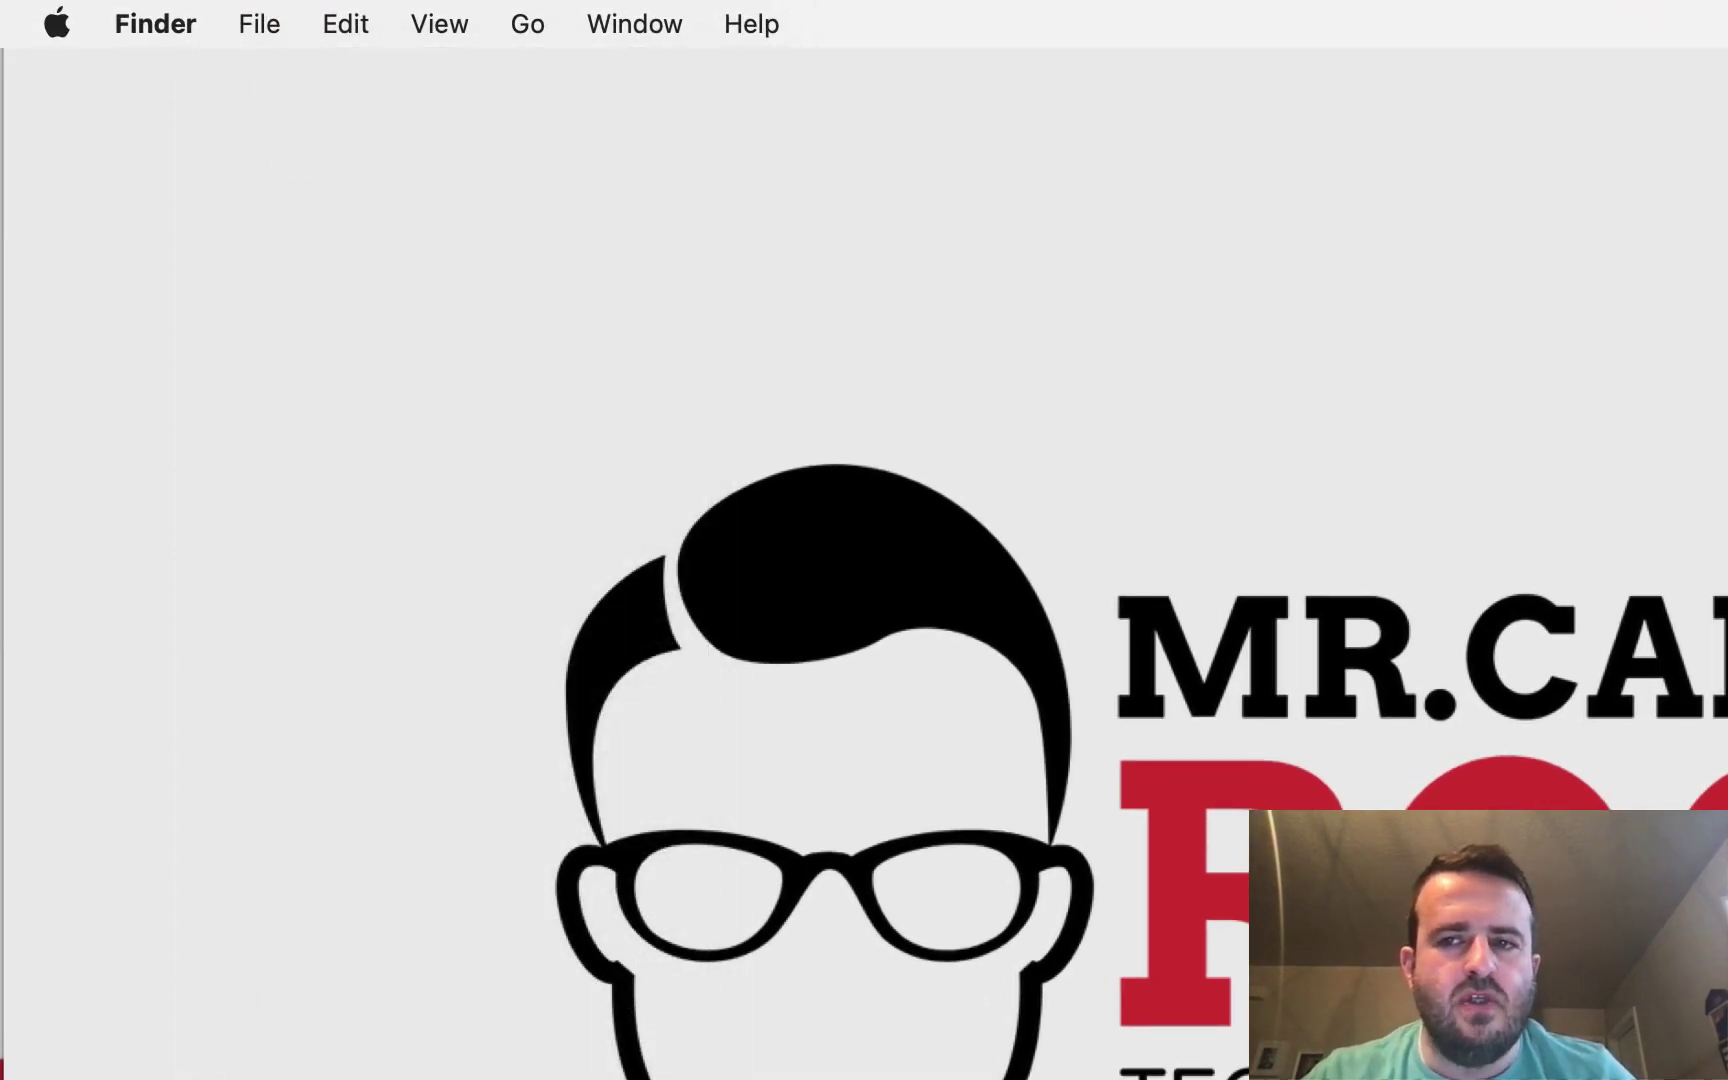
{"action": "left_click", "coordinate": [1680, 80]}
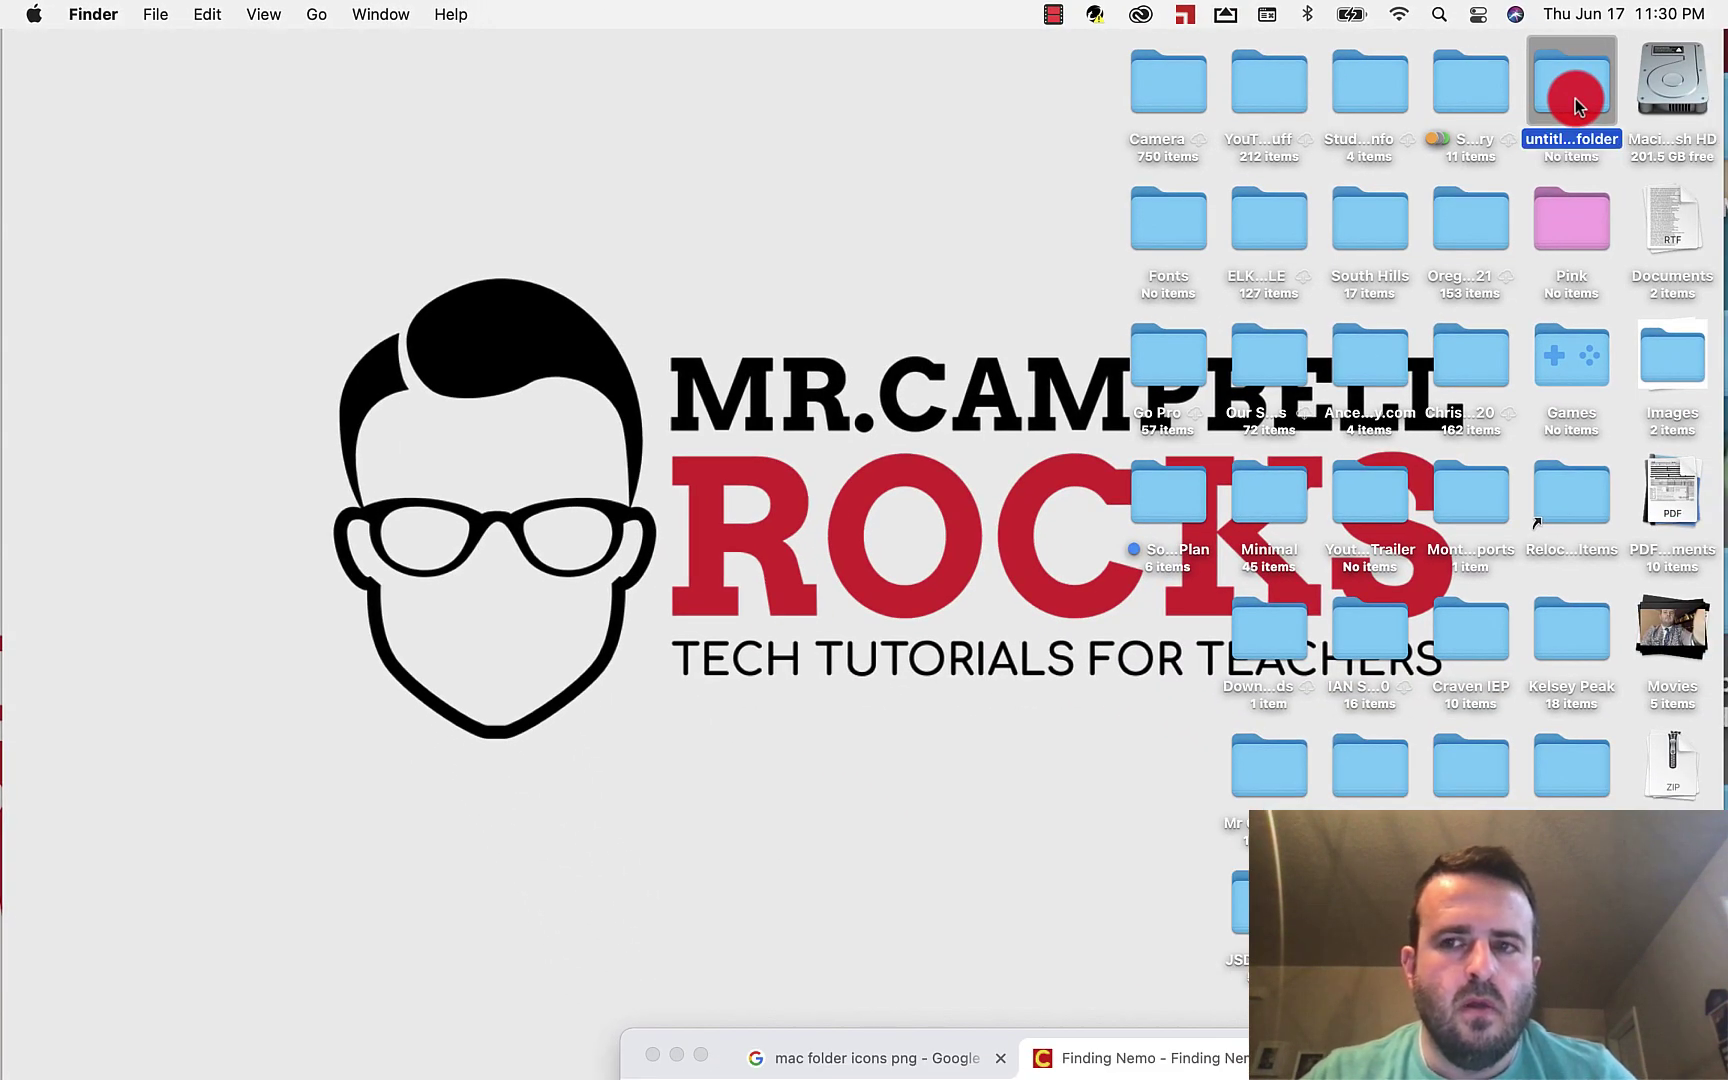
{"action": "double_click", "coordinate": [1575, 99]}
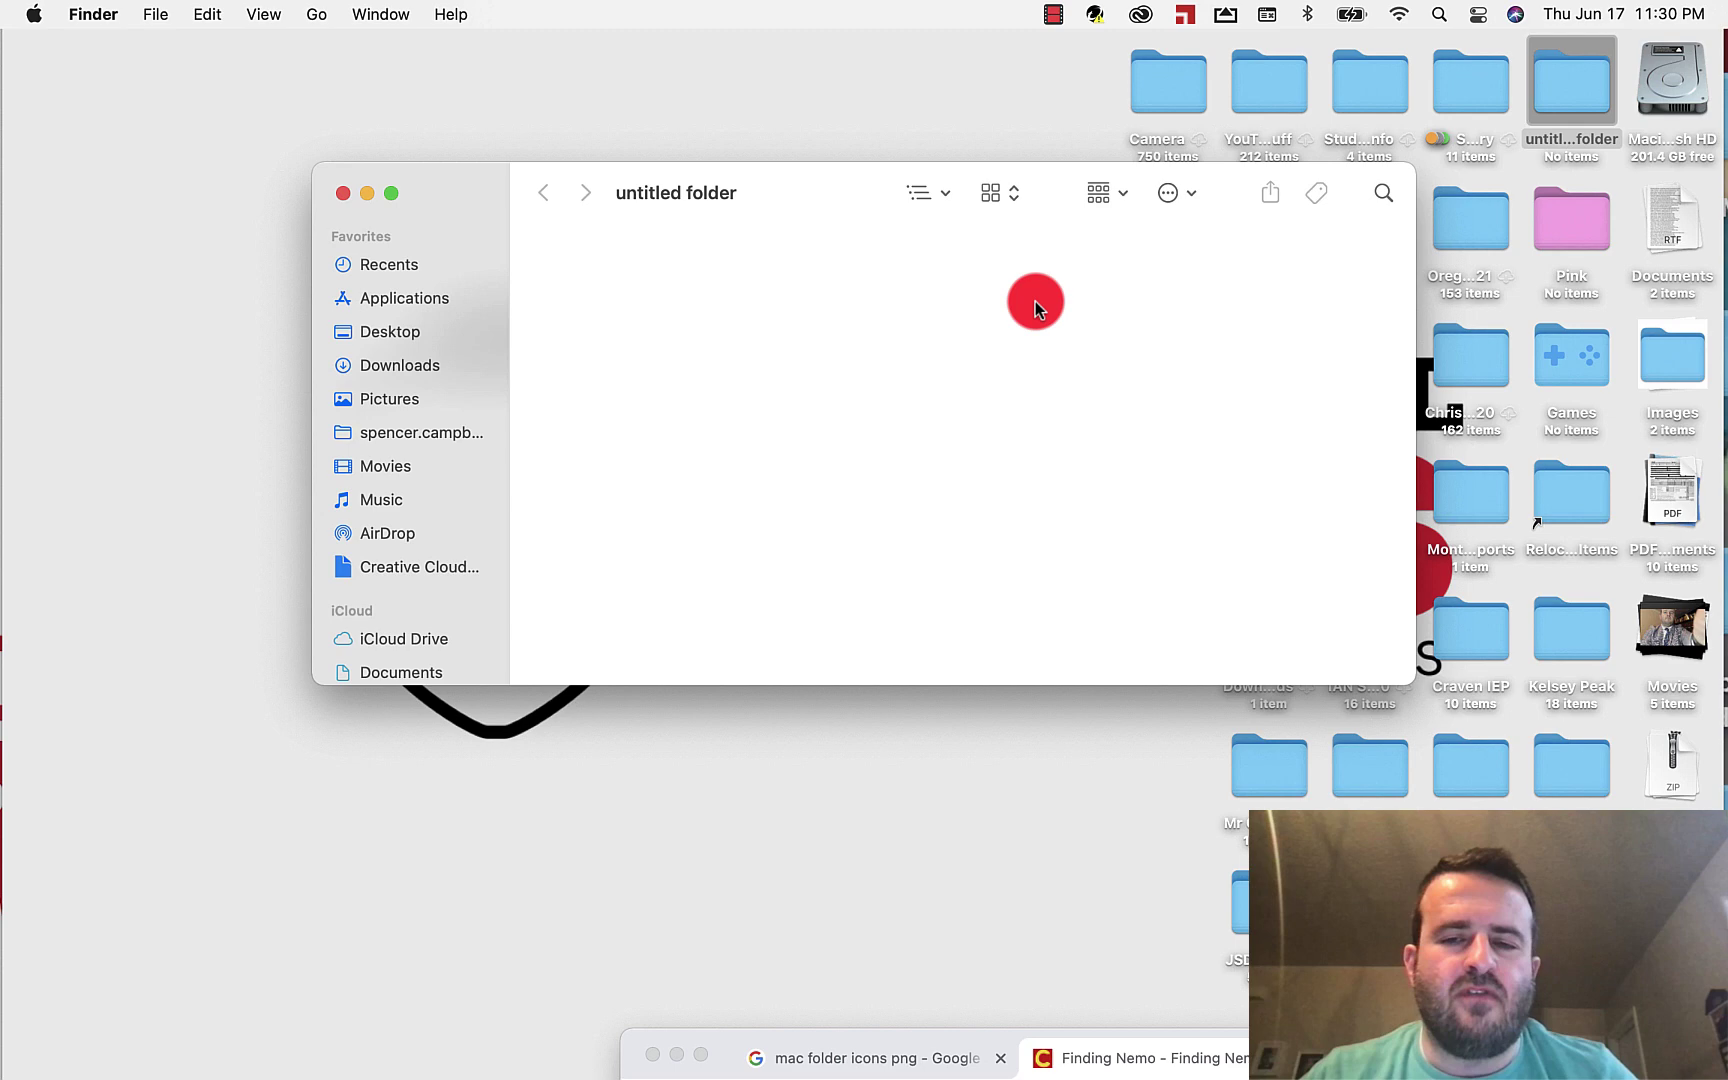
Close the empty folder's window and show Get Info for 'untitled folder'
{"action": "left_click", "coordinate": [343, 193]}
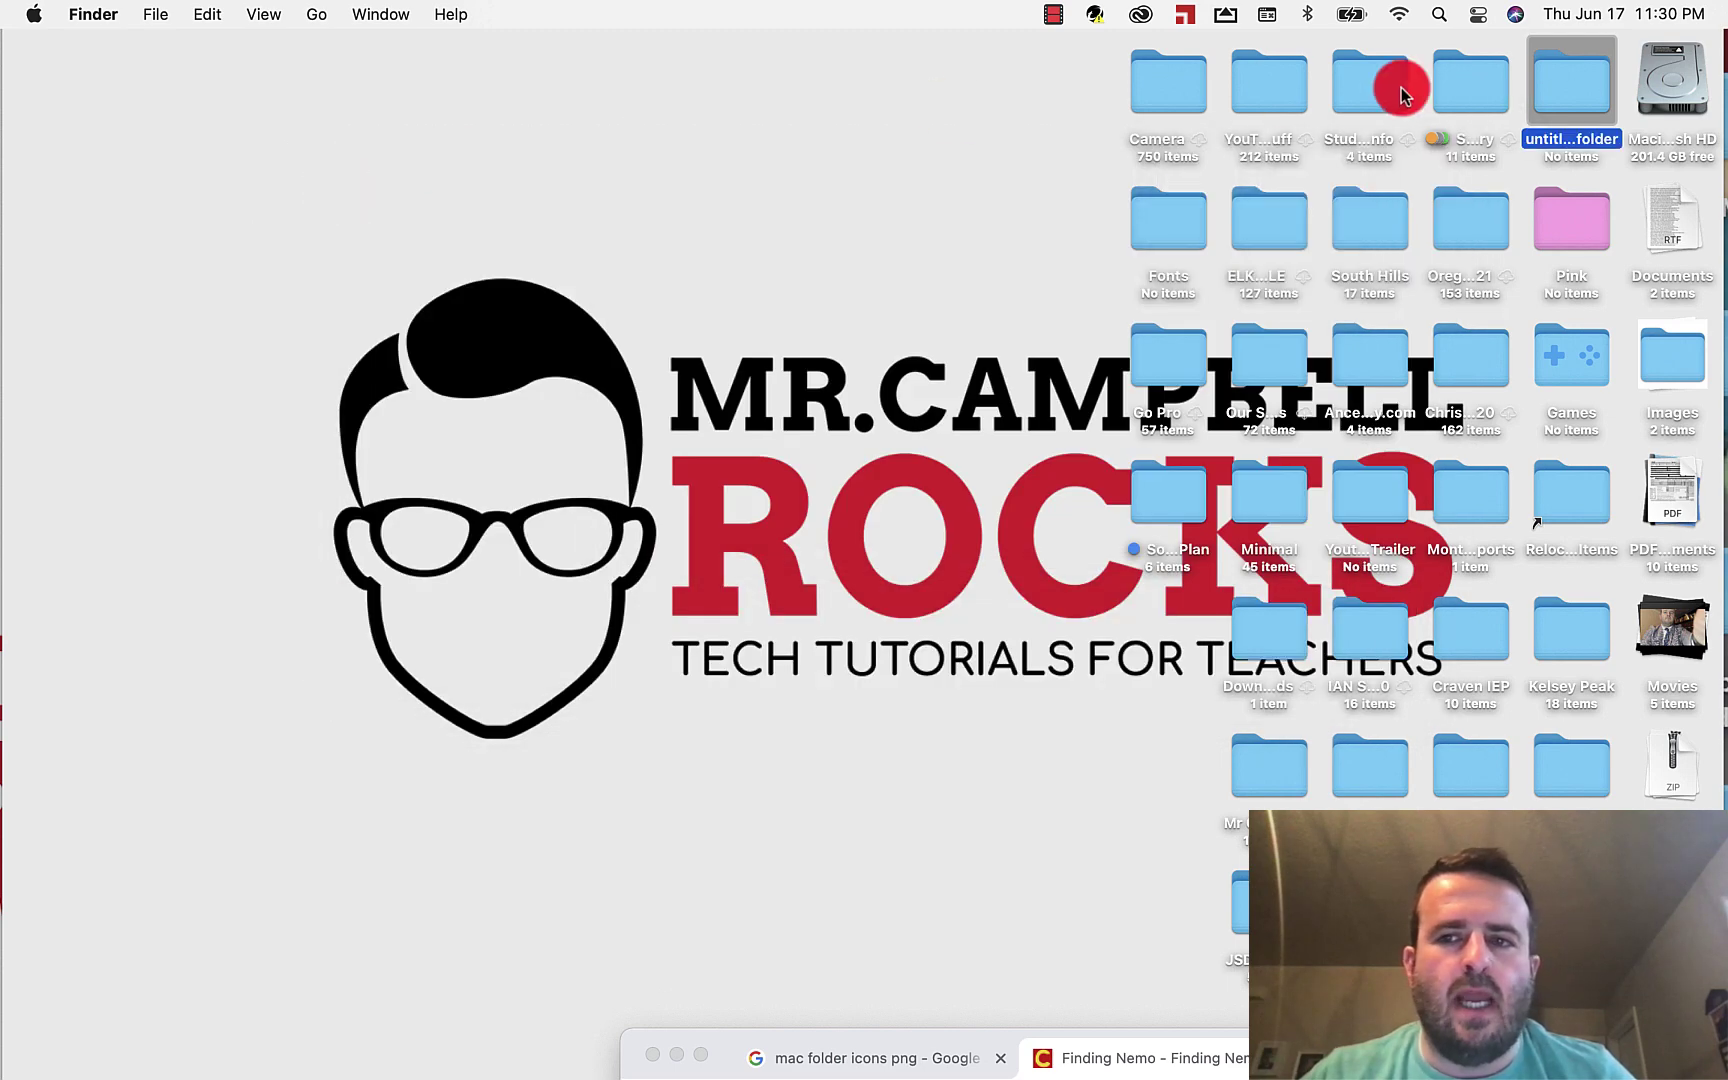
{"action": "right_click", "coordinate": [1557, 90]}
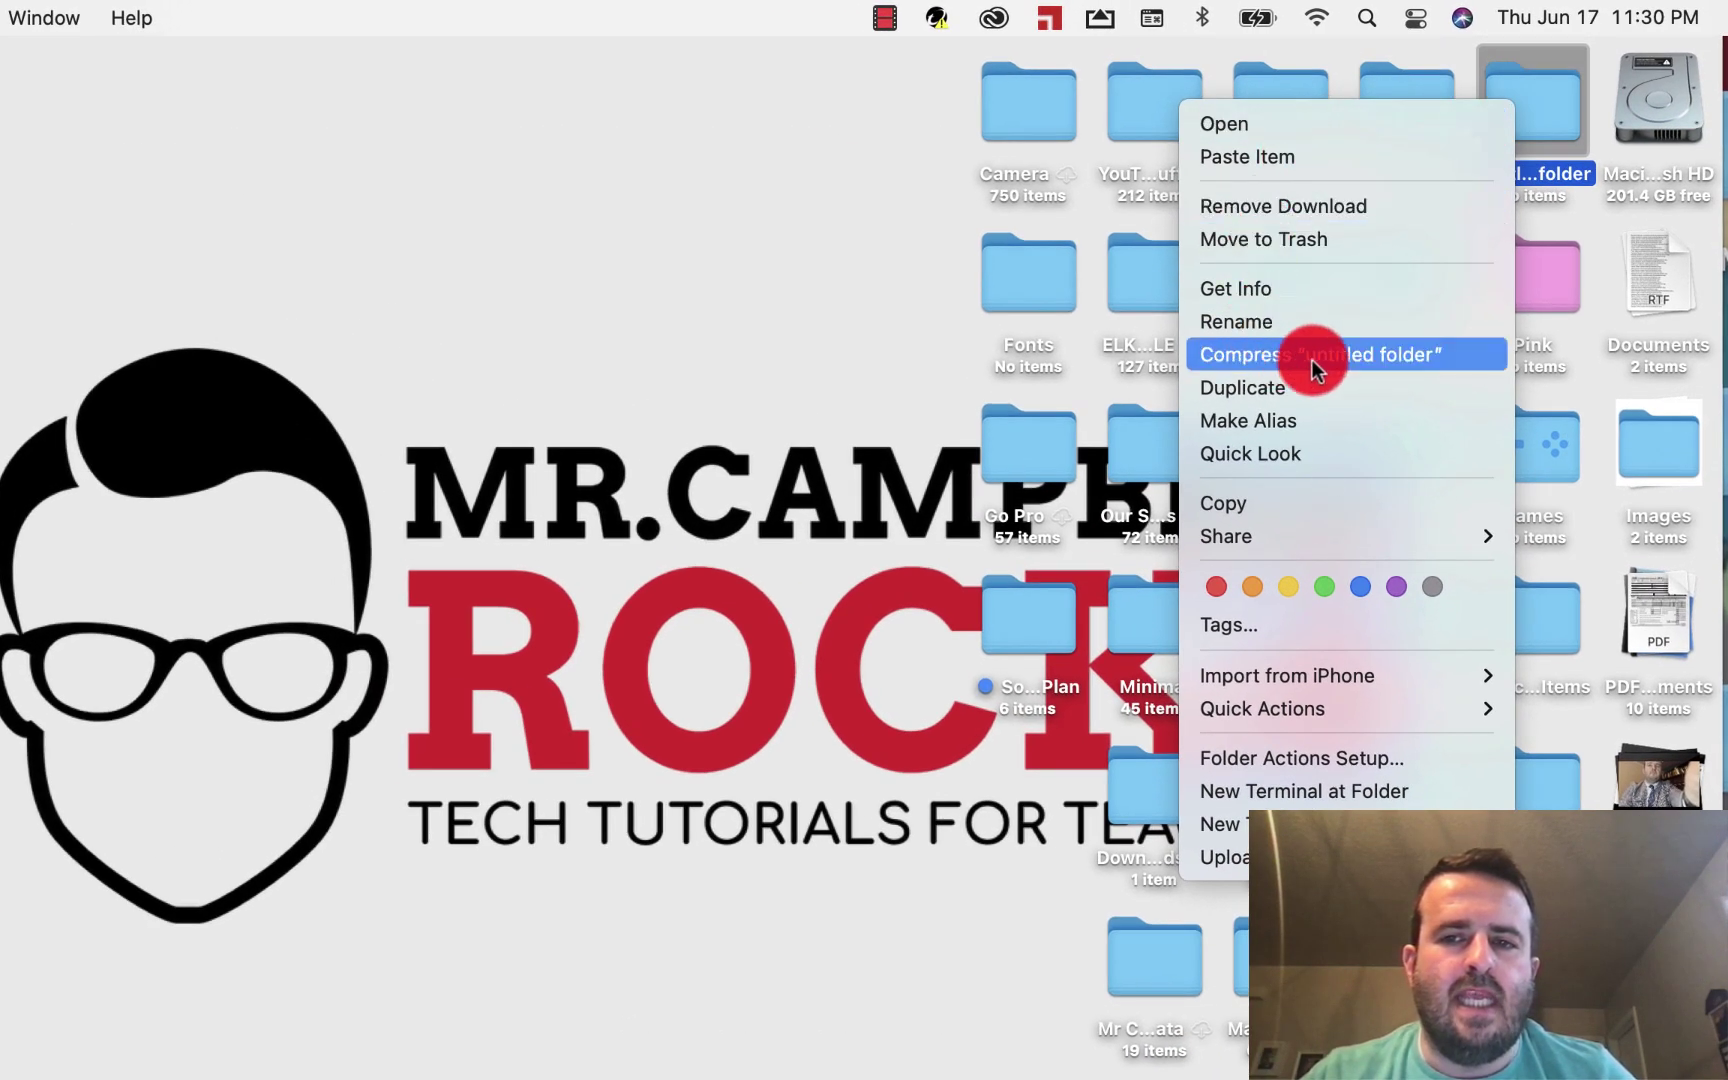
{"action": "left_click", "coordinate": [1304, 296]}
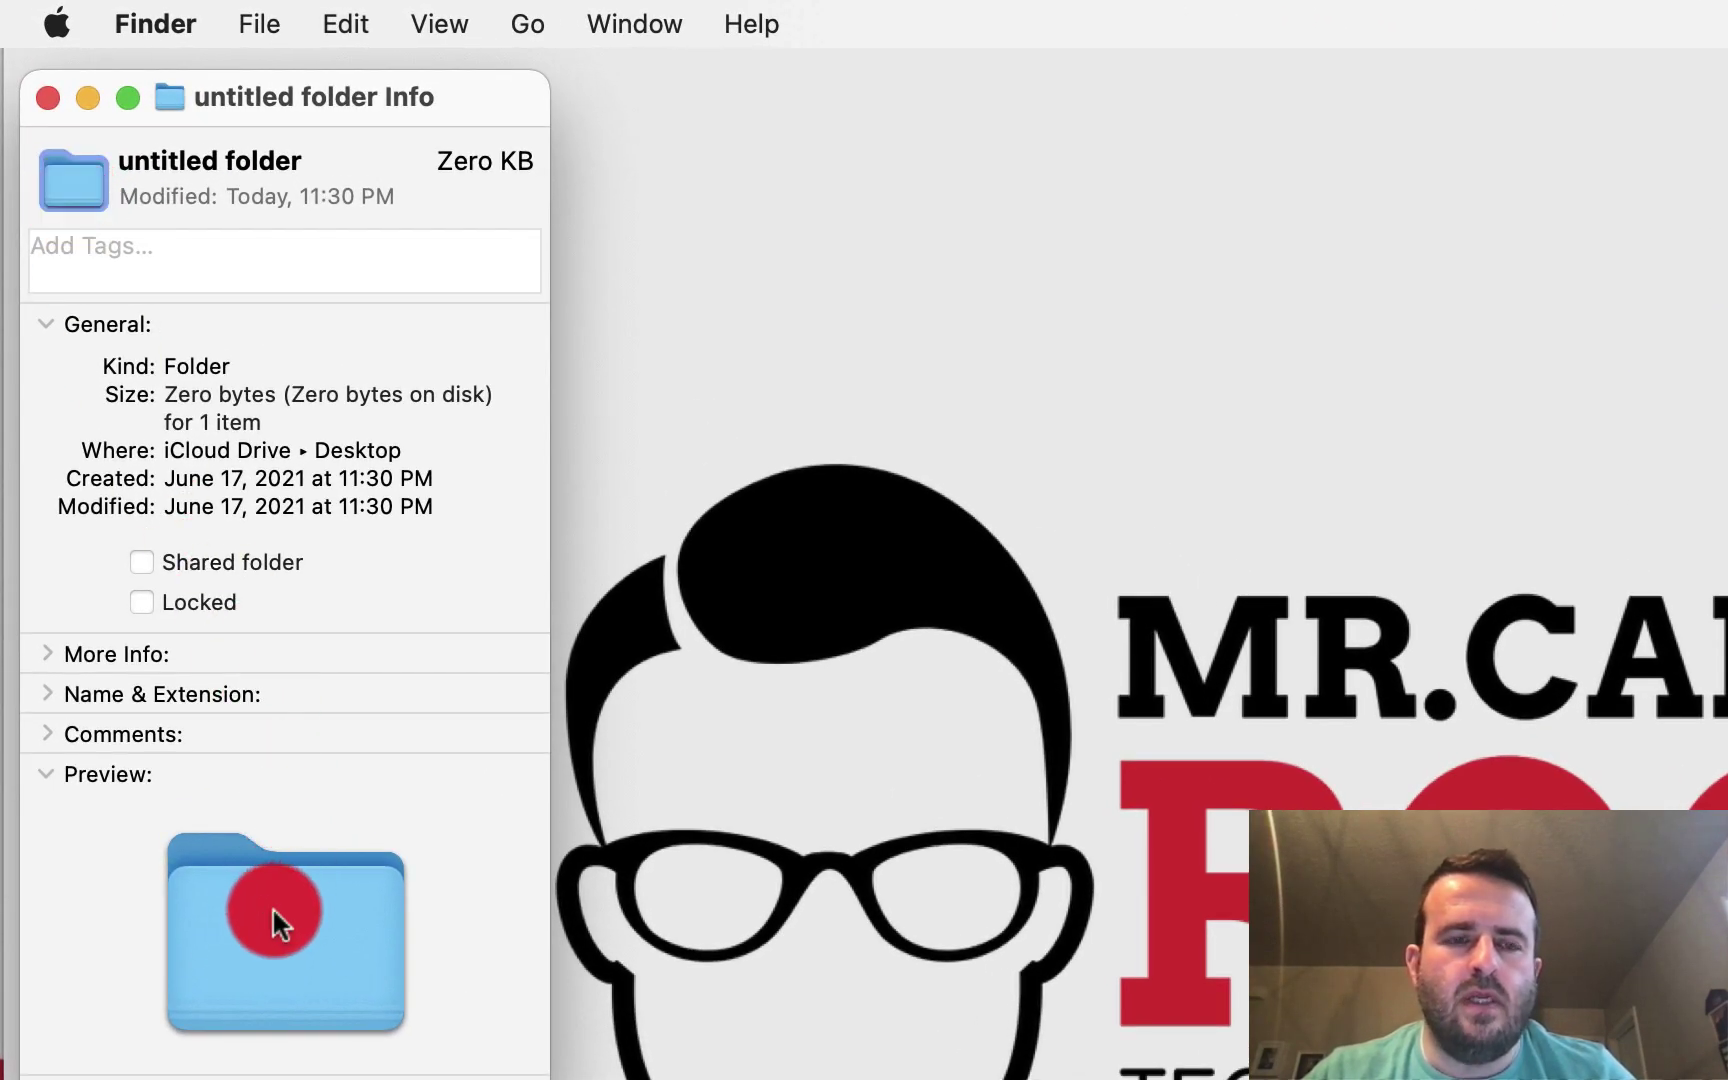
{"action": "left_click", "coordinate": [761, 270]}
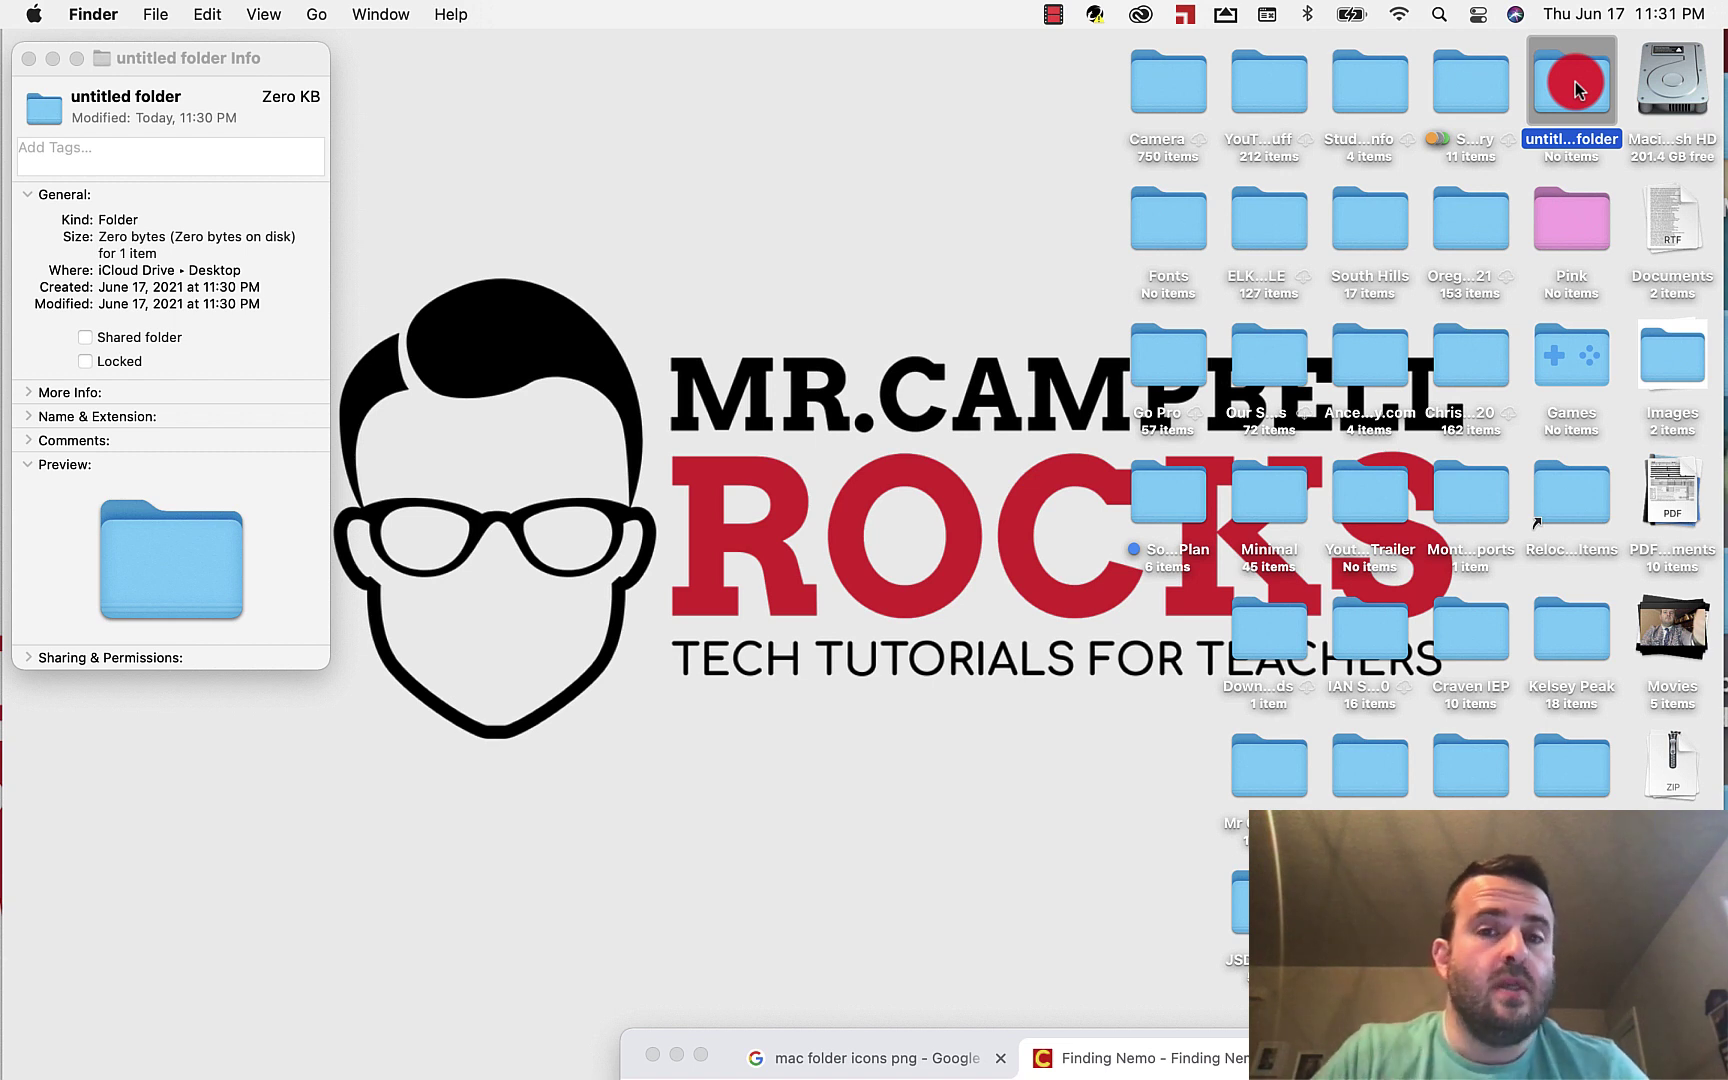
Copy 'untitled folder' from its desktop context menu
{"action": "right_click", "coordinate": [1575, 81]}
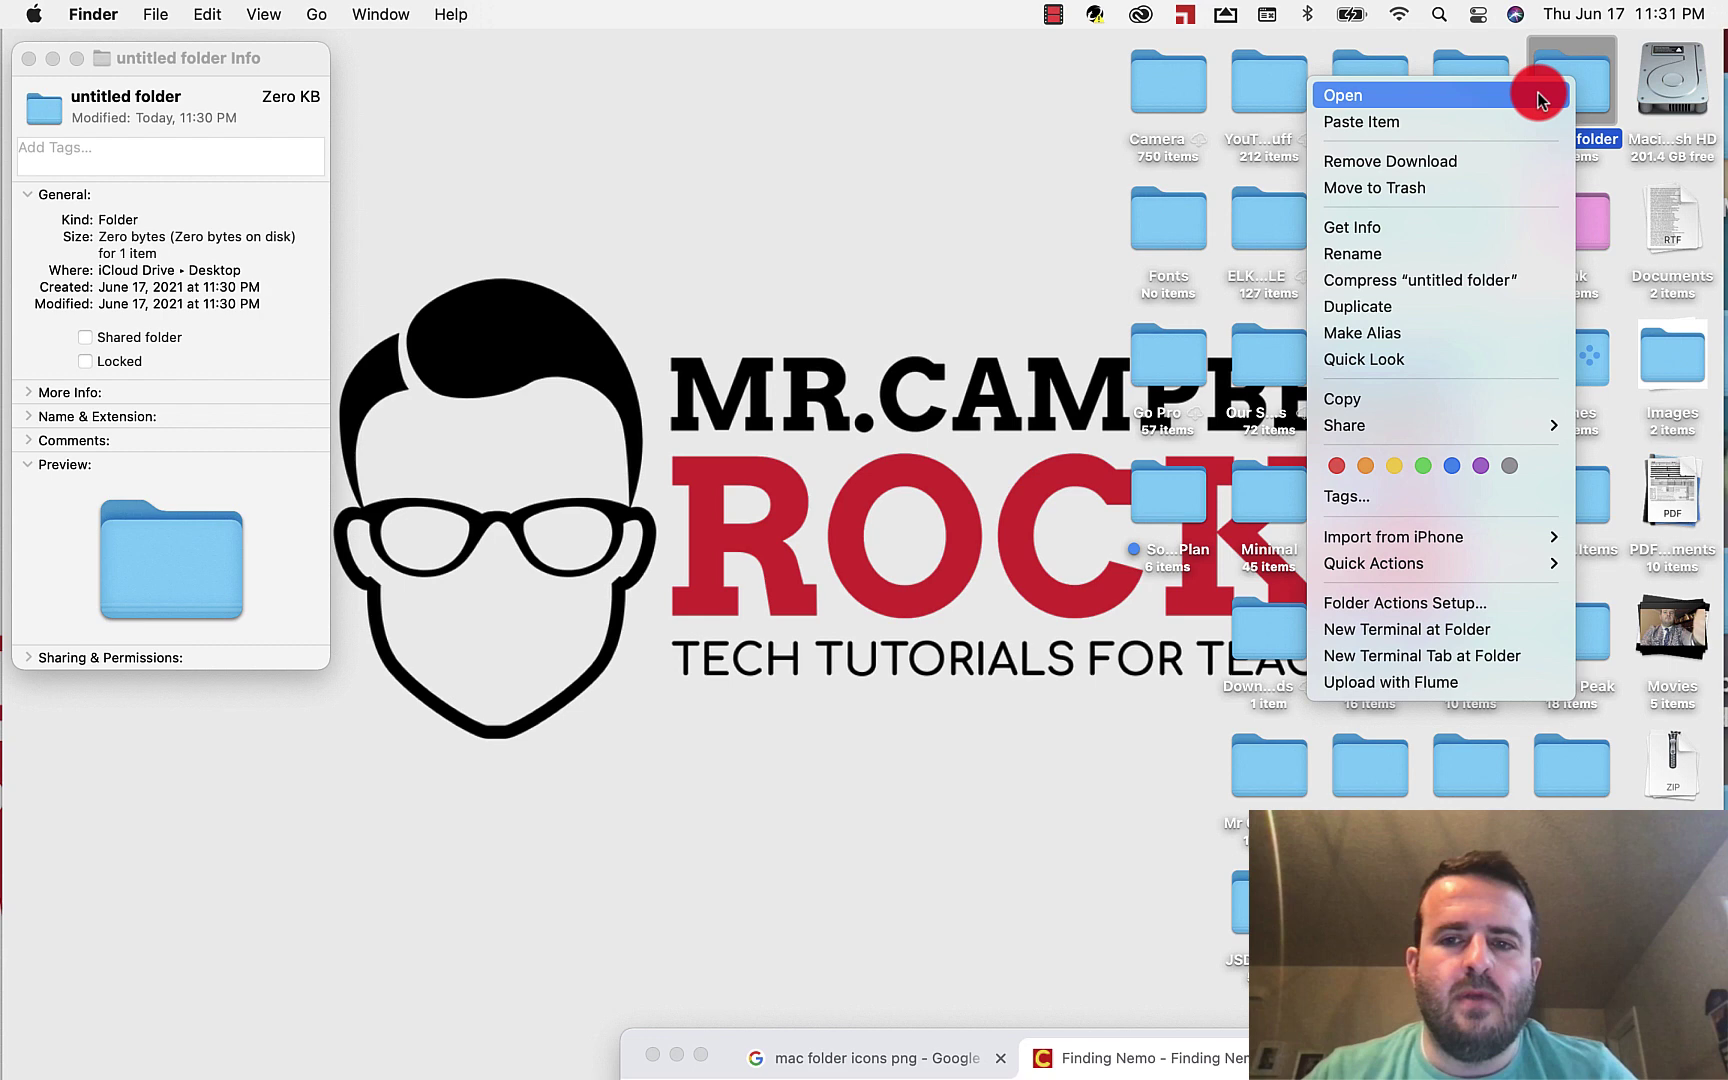
{"action": "left_click", "coordinate": [1580, 78]}
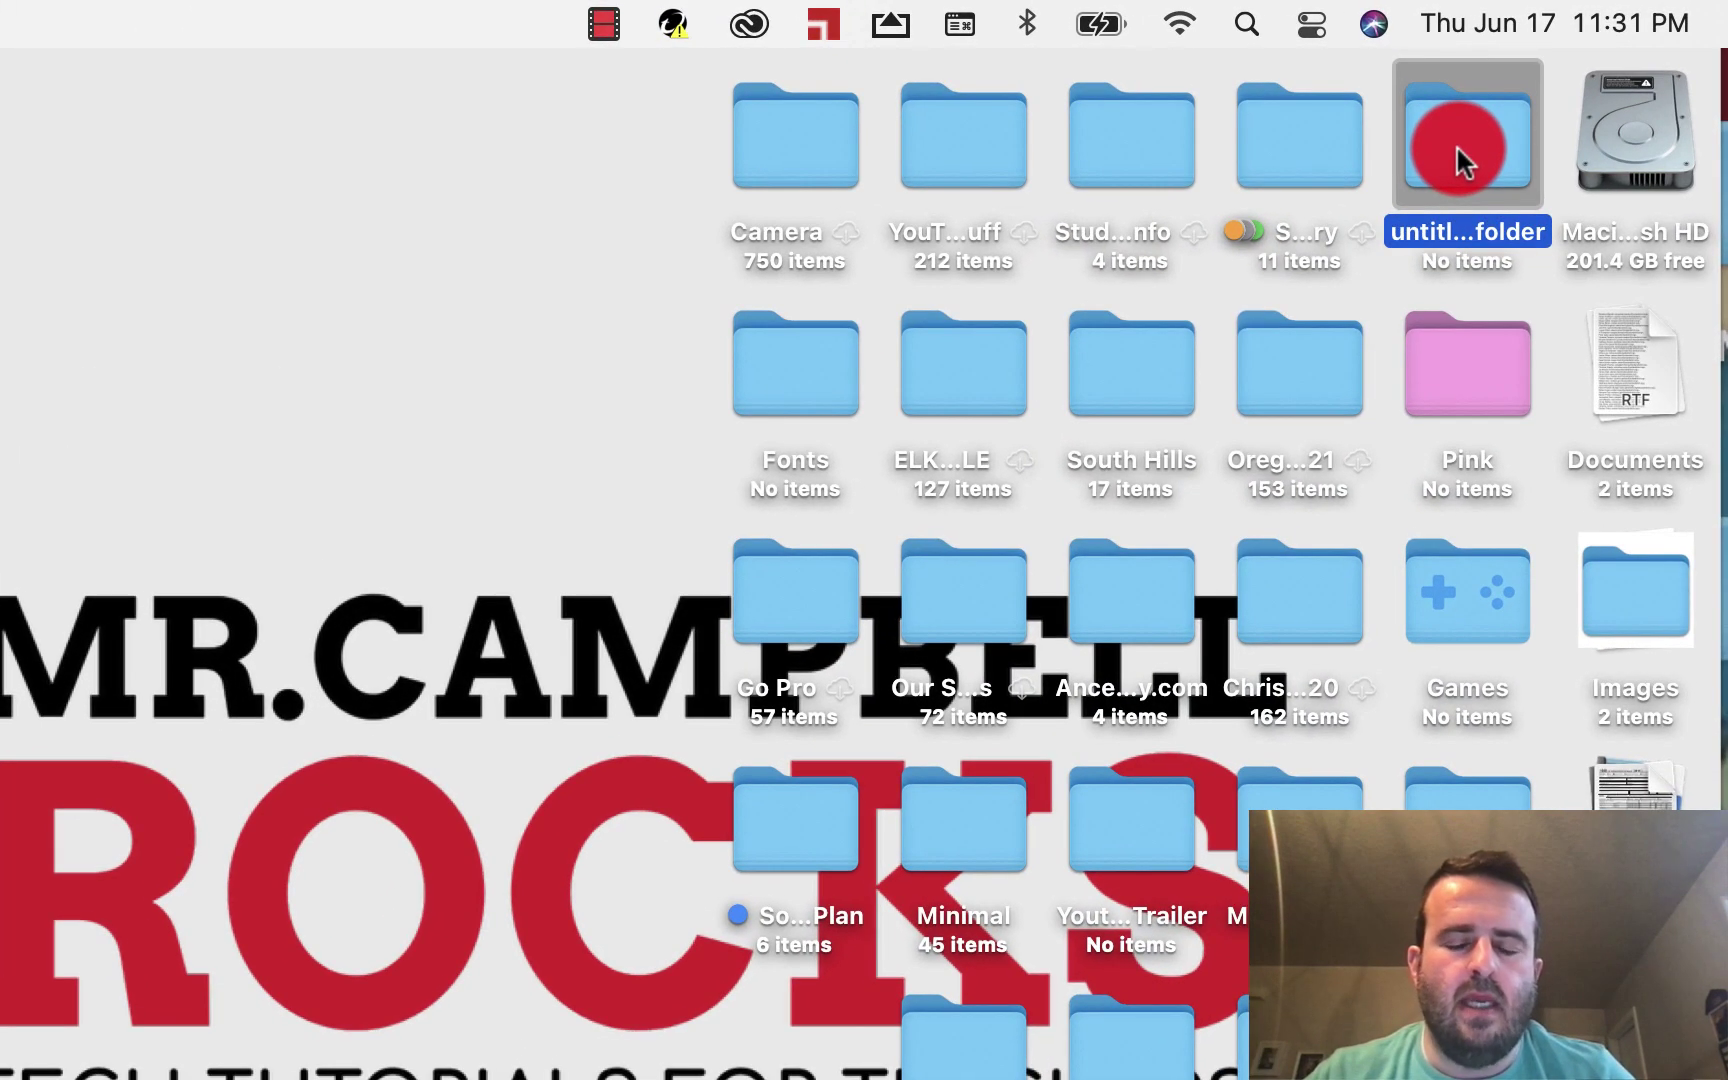
{"action": "right_click", "coordinate": [1565, 86]}
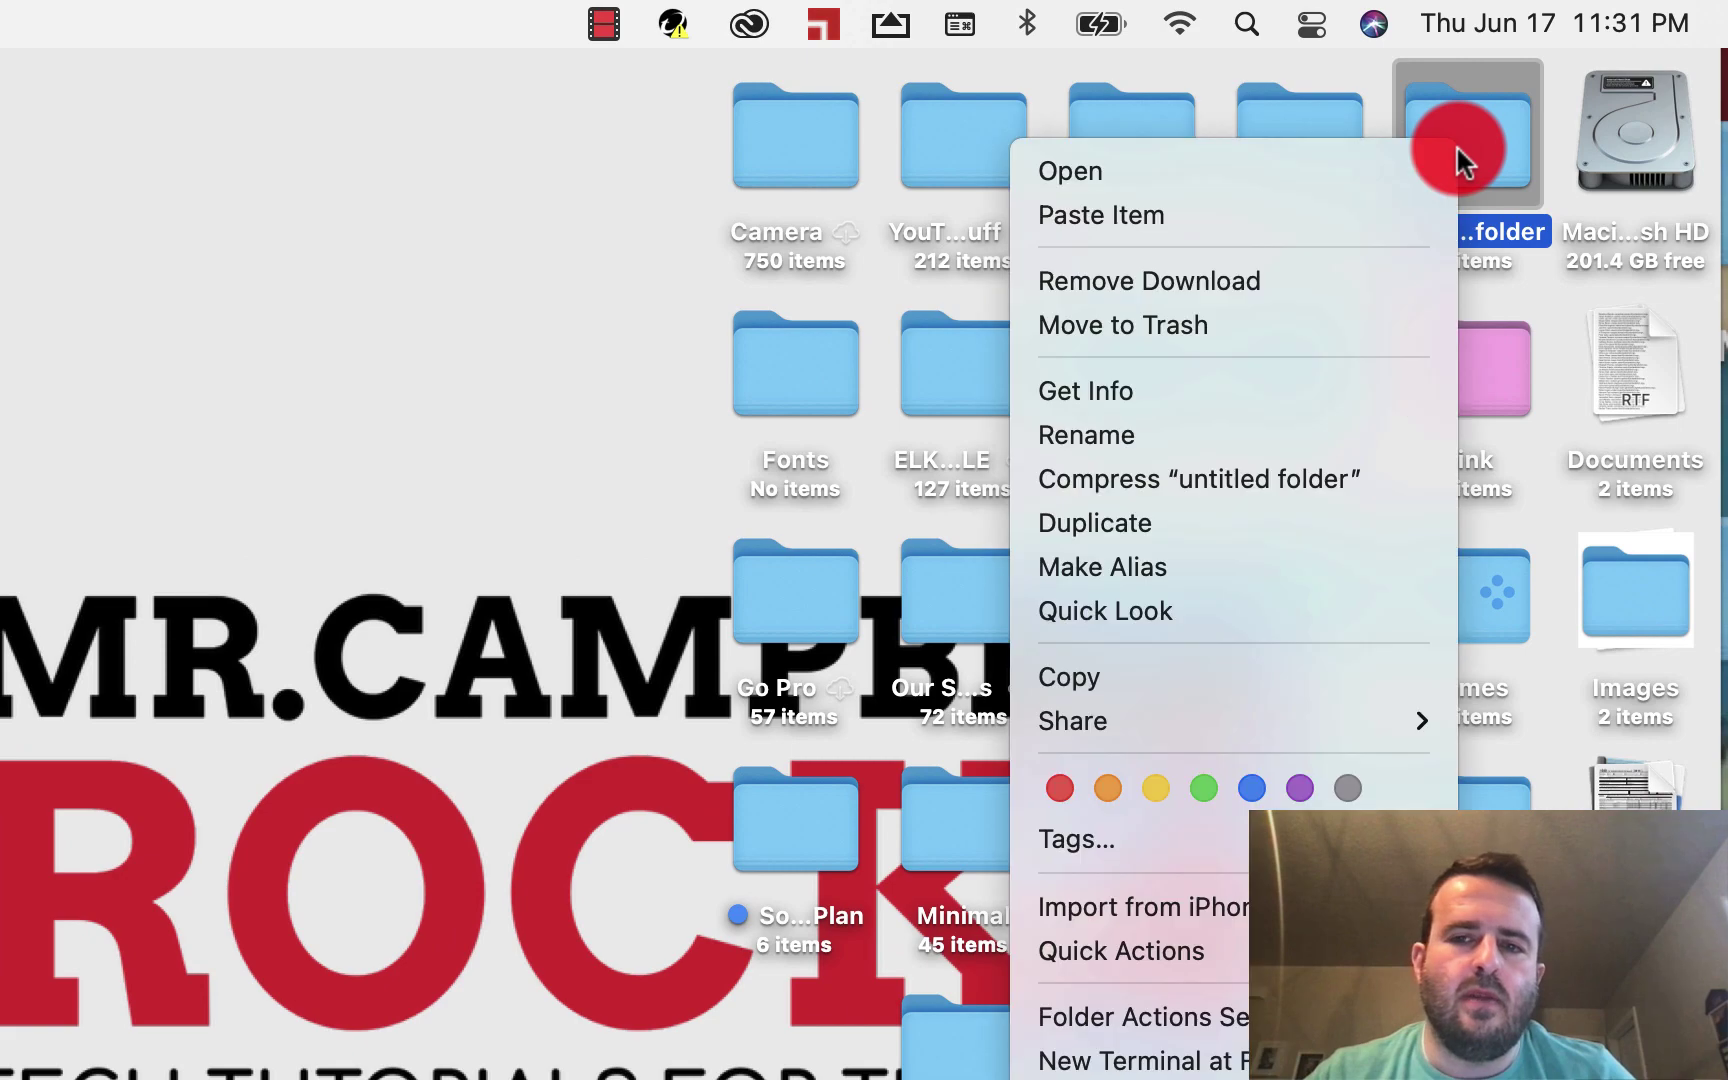
{"action": "left_click", "coordinate": [1196, 676]}
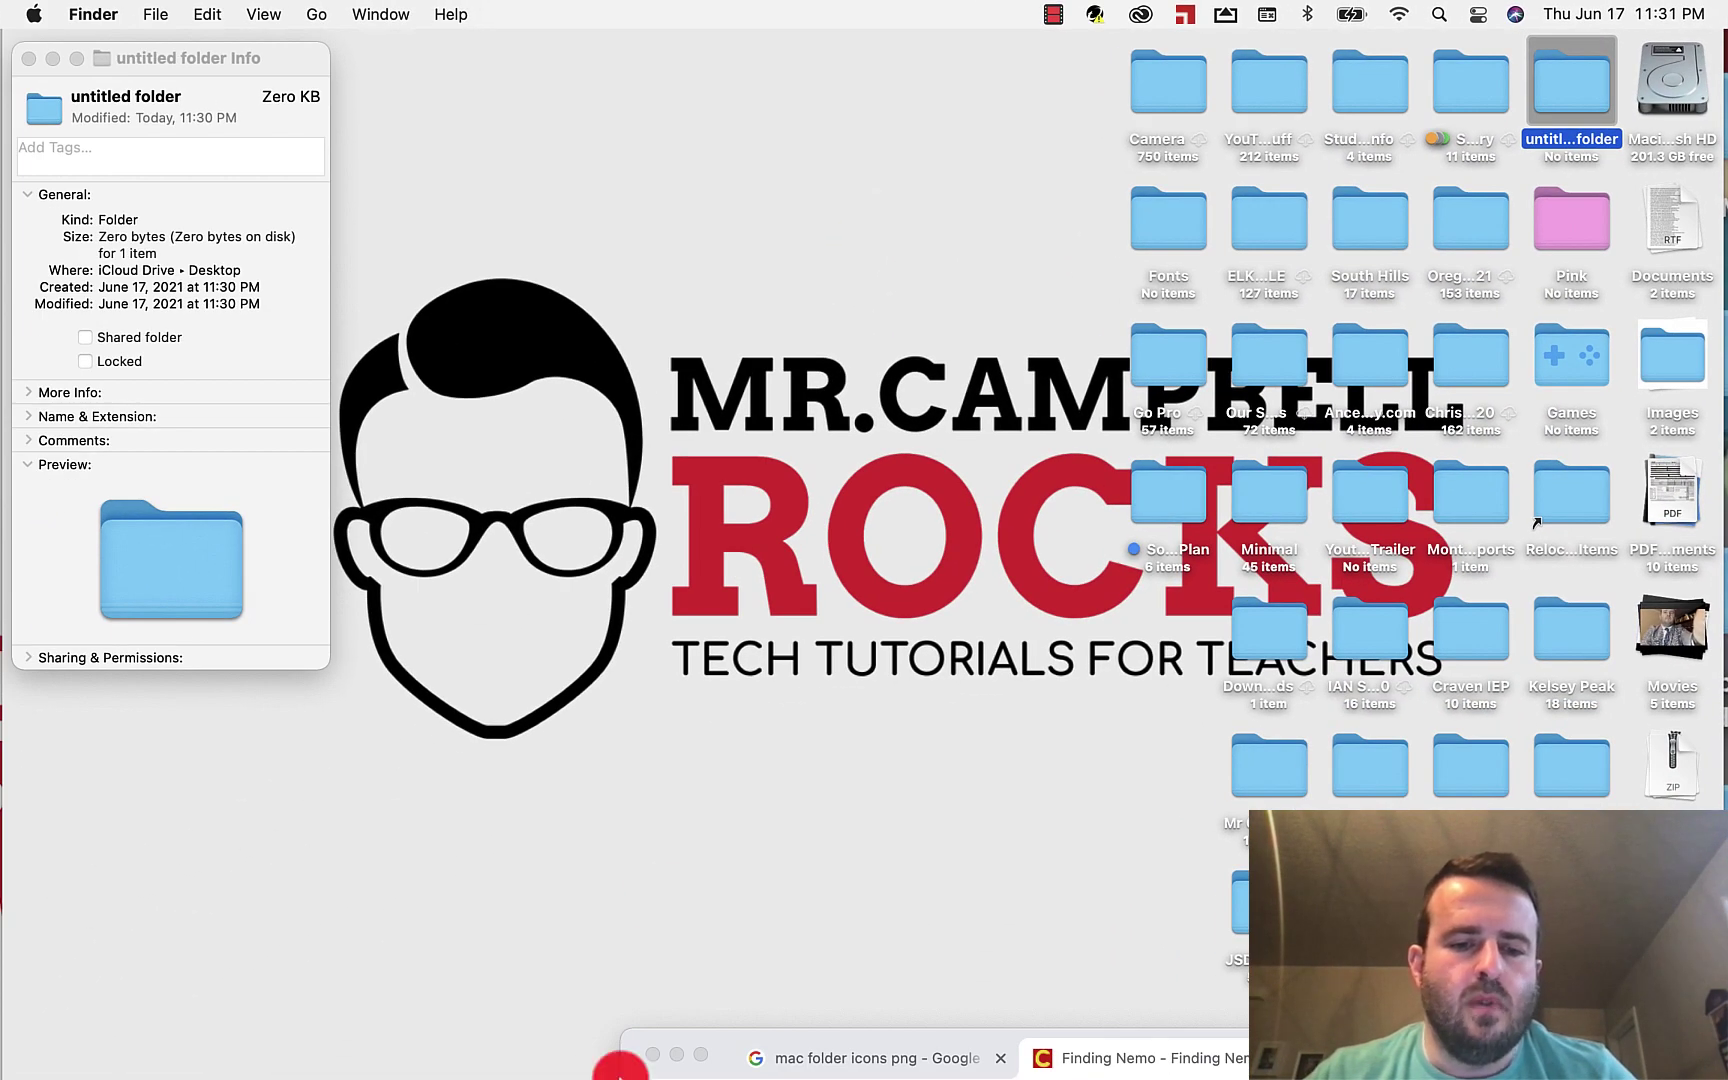
{"action": "mouse_move", "coordinate": [615, 1065]}
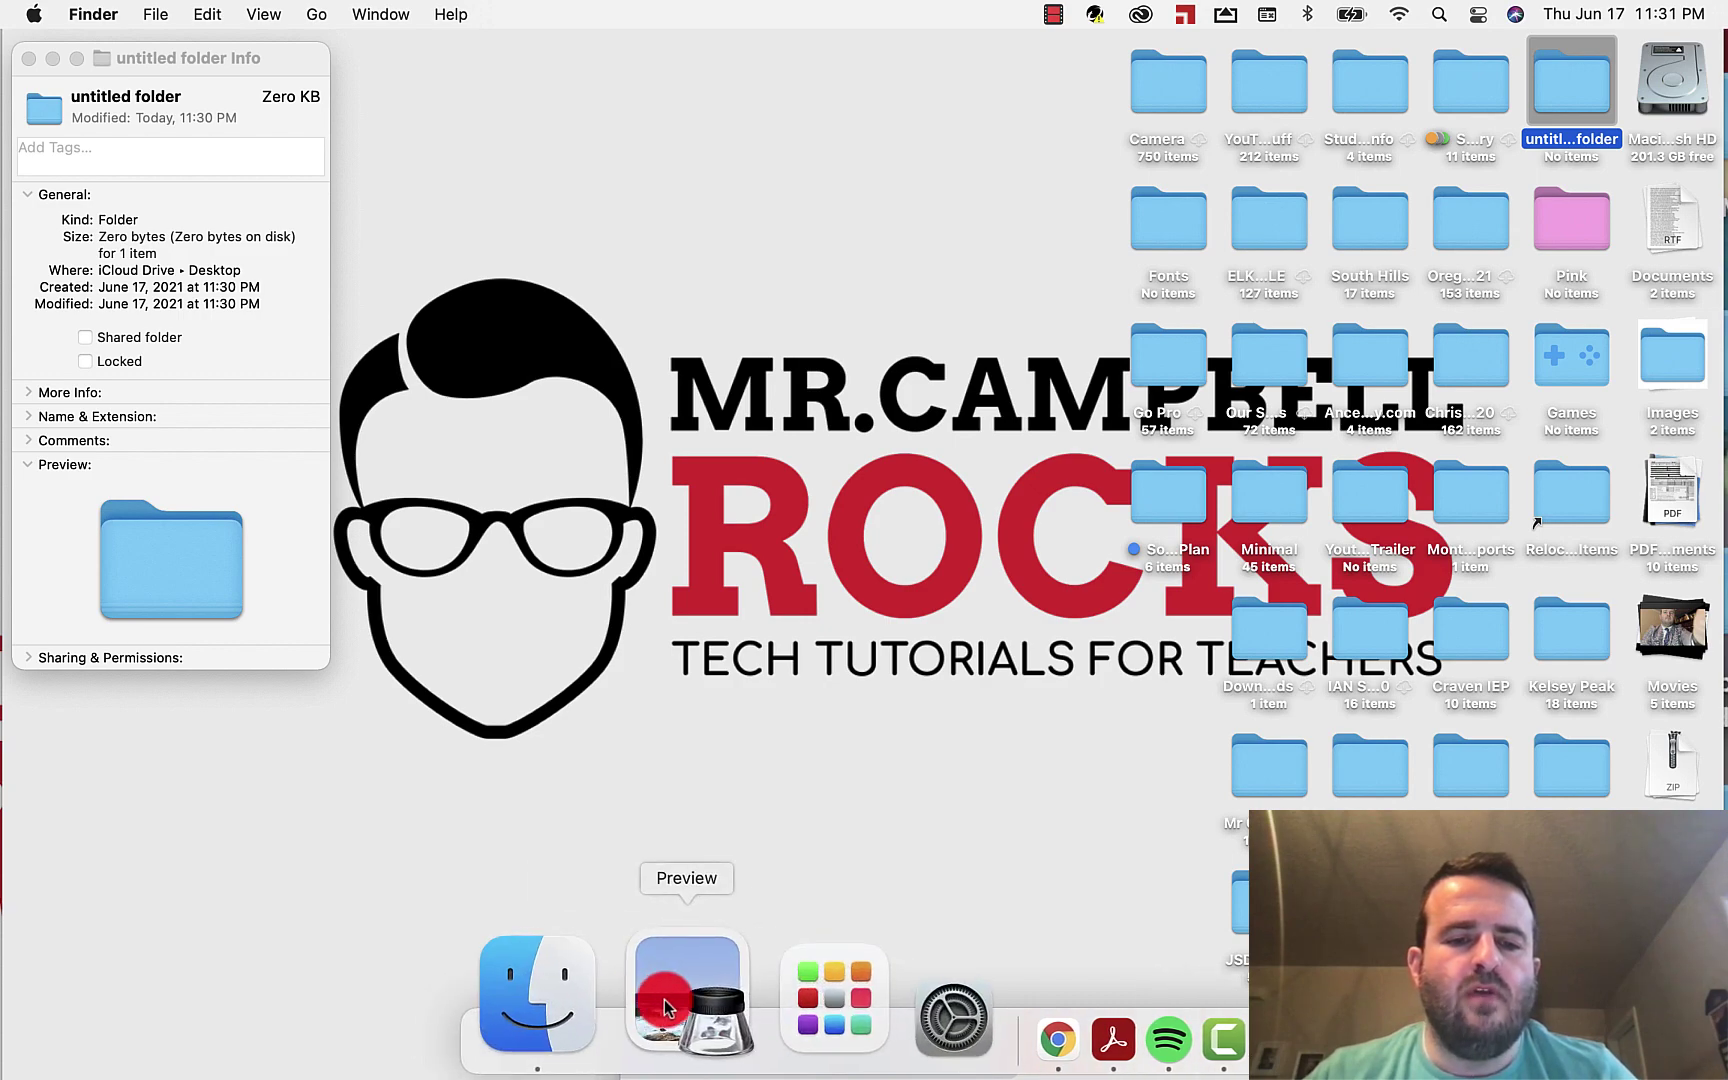
In Preview, create the Untitled 3 document from the clipboard's folder icon and bring it into view
{"action": "left_click", "coordinate": [664, 999]}
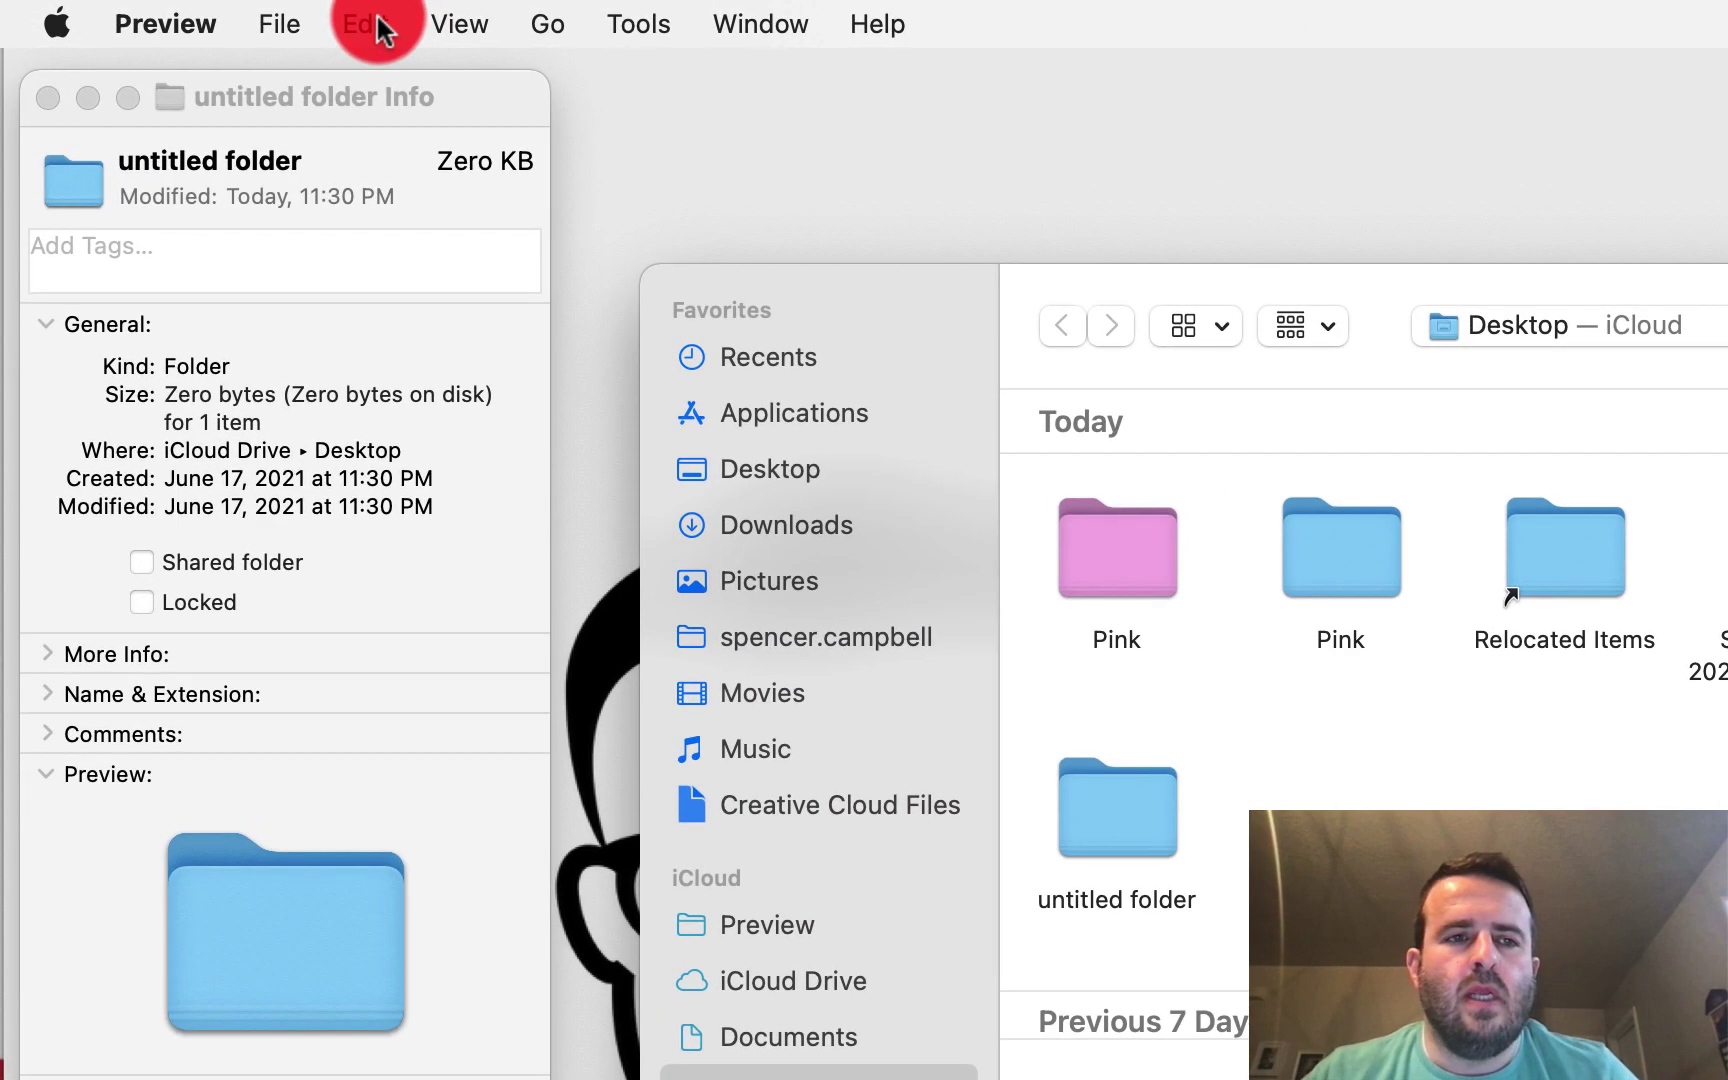
{"action": "left_click", "coordinate": [283, 27]}
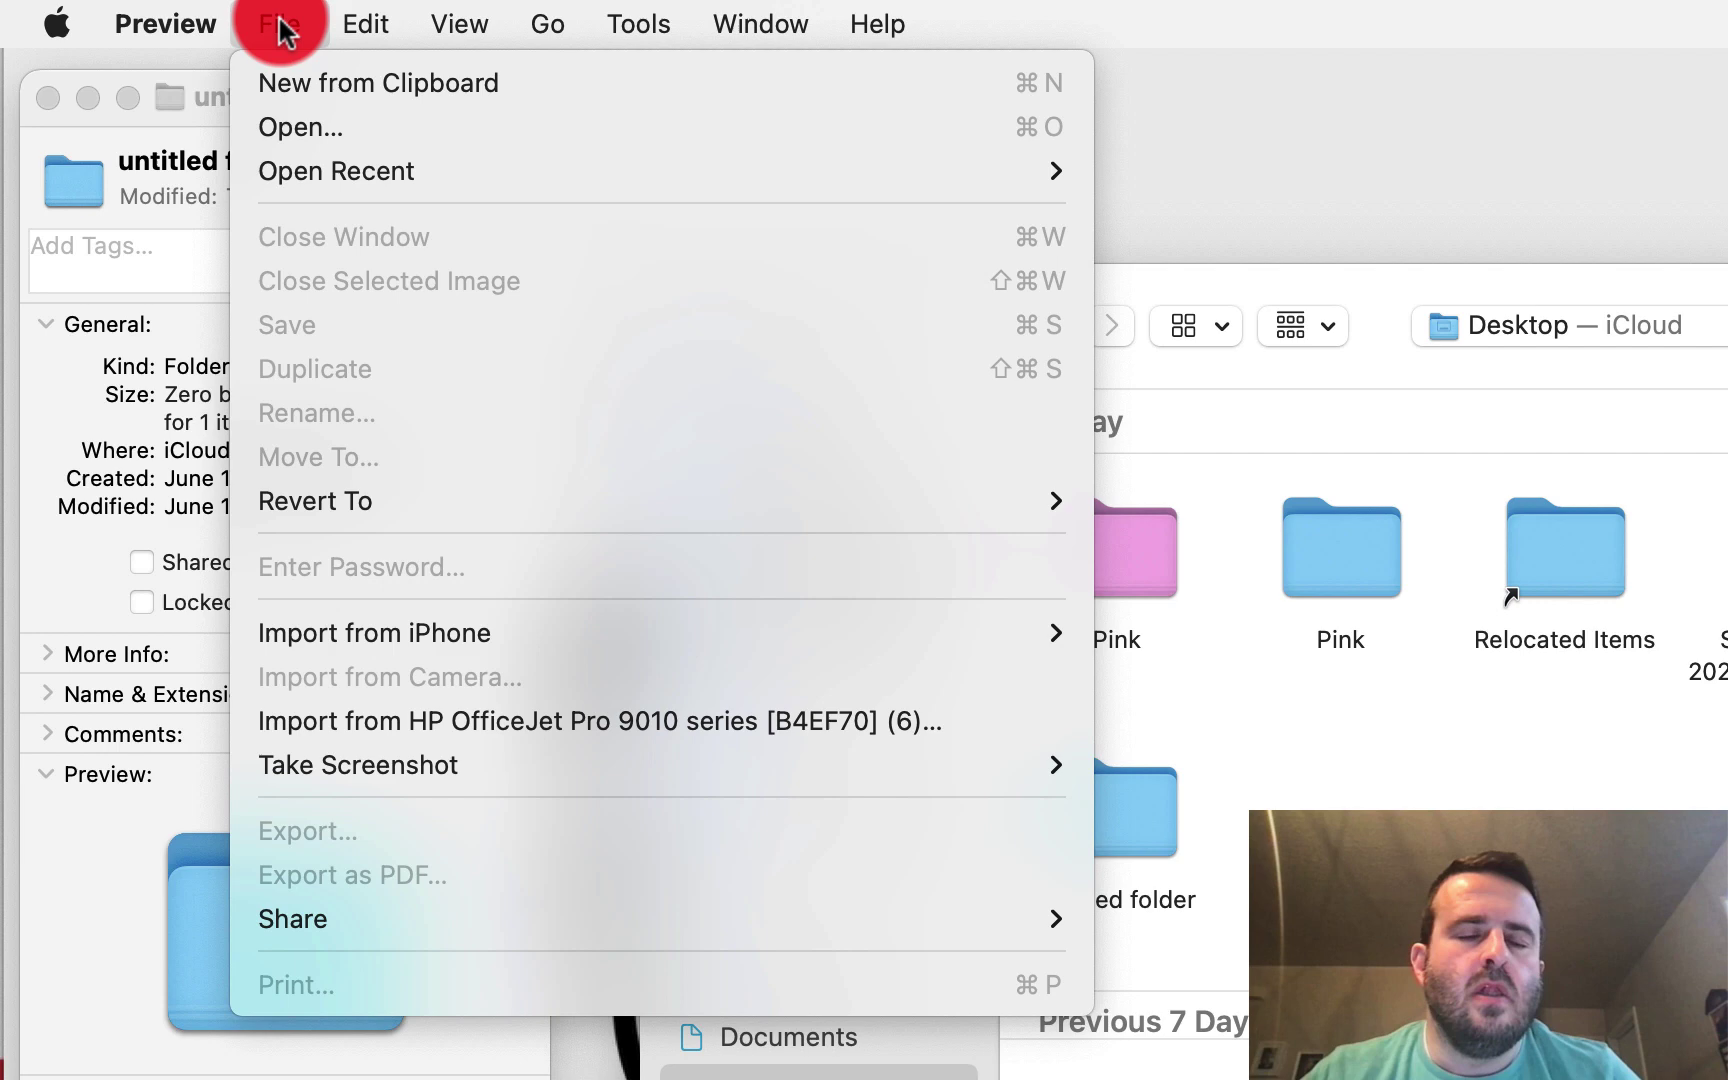
{"action": "left_click", "coordinate": [305, 80]}
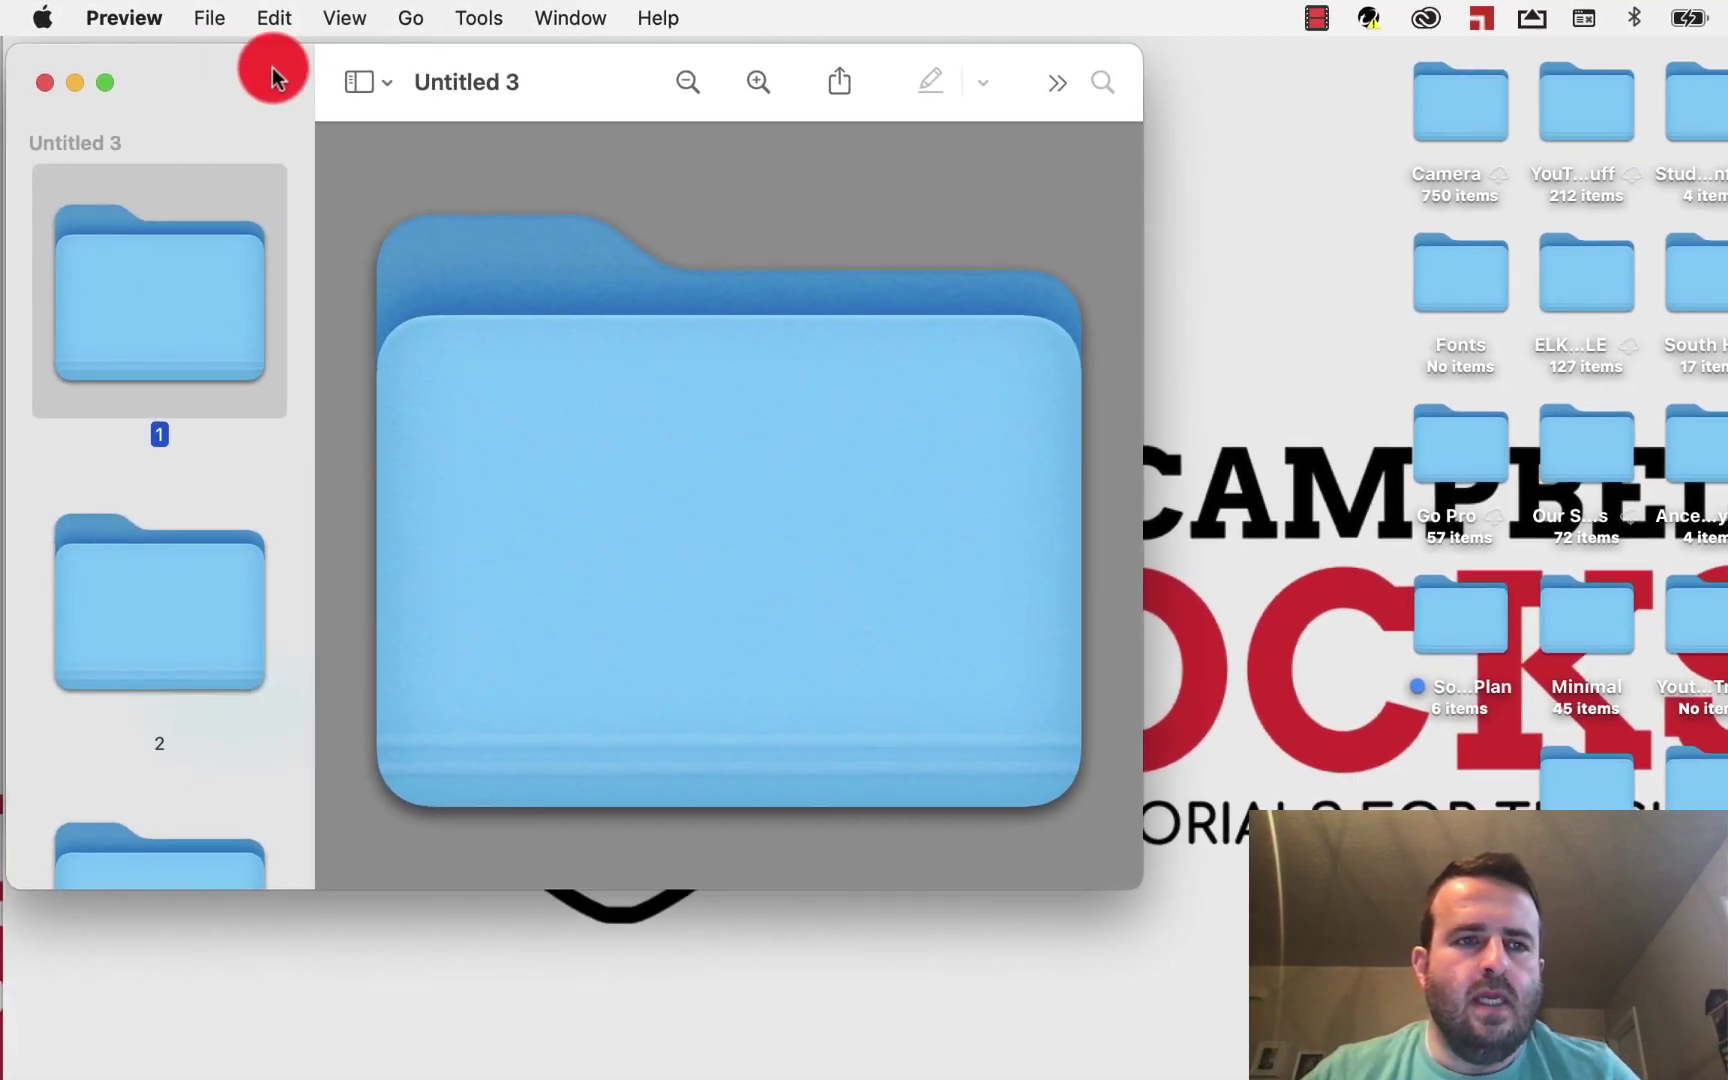
{"action": "left_click_drag", "start_coordinate": [271, 68], "coordinate": [605, 108]}
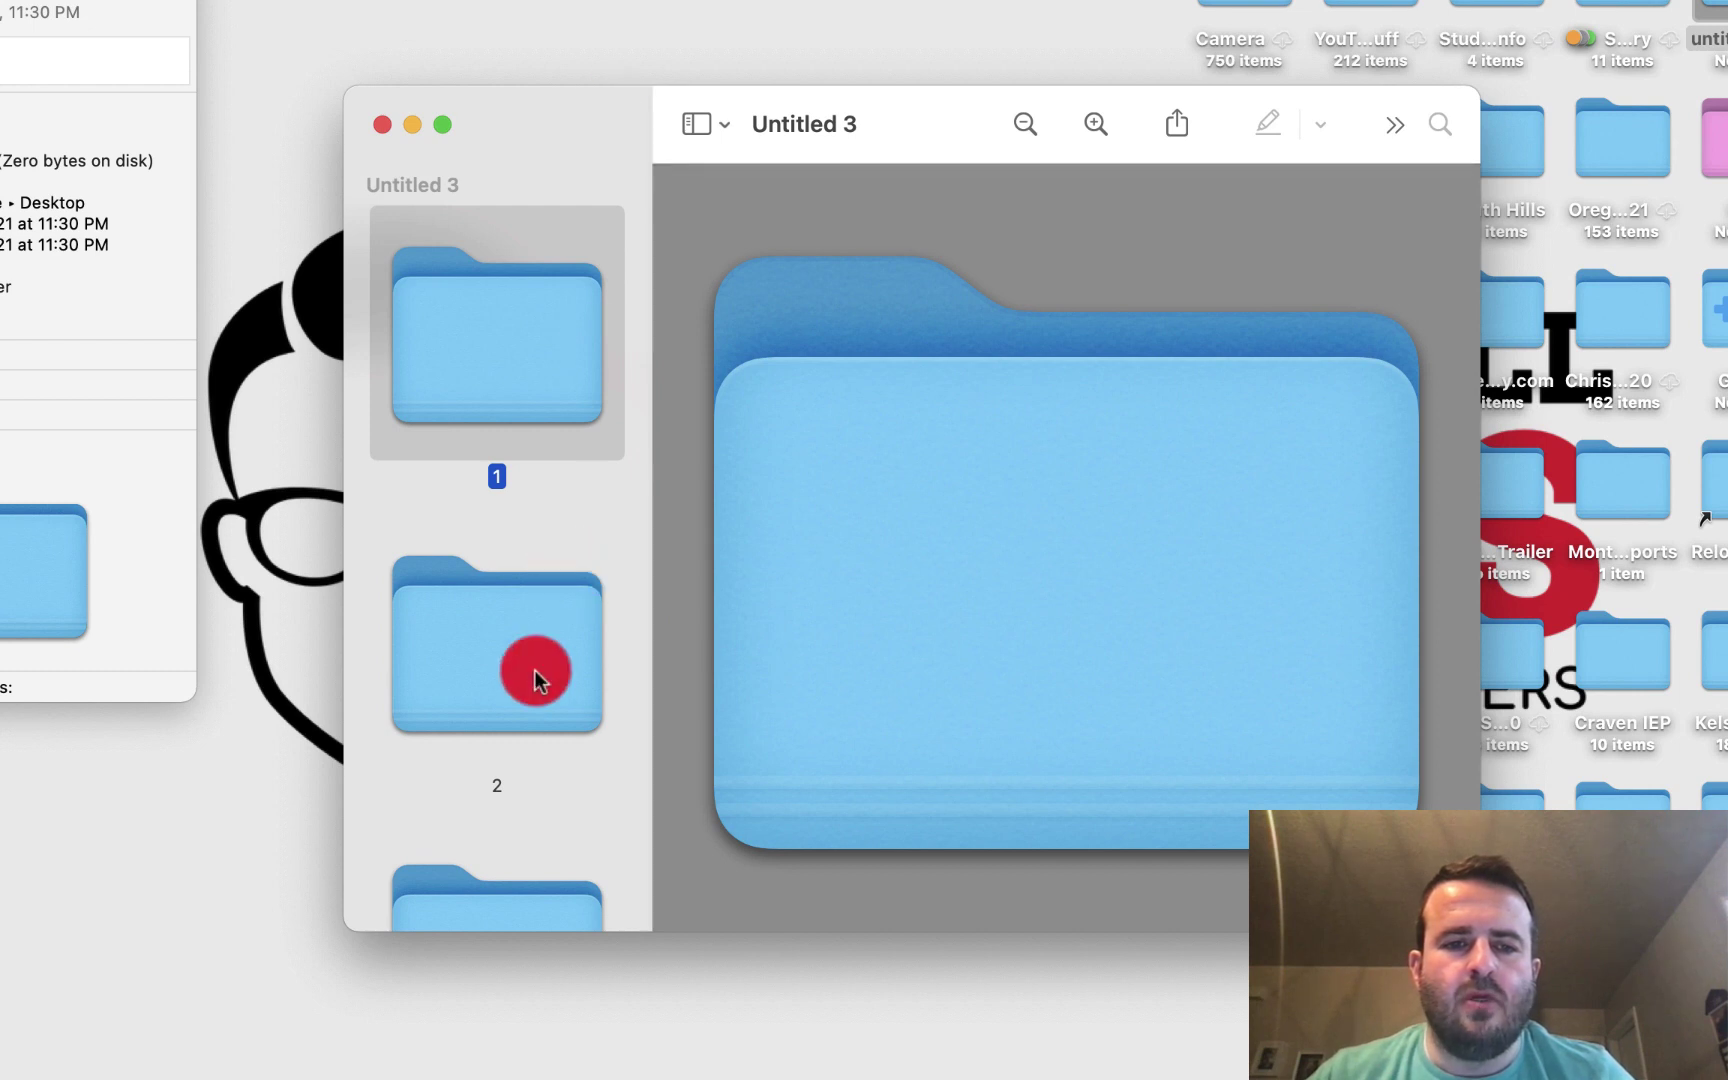
{"action": "scroll", "coordinate": [535, 670], "scroll_direction": "down", "scroll_amount": 5}
{"action": "scroll", "coordinate": [535, 670], "scroll_direction": "down", "scroll_amount": 8}
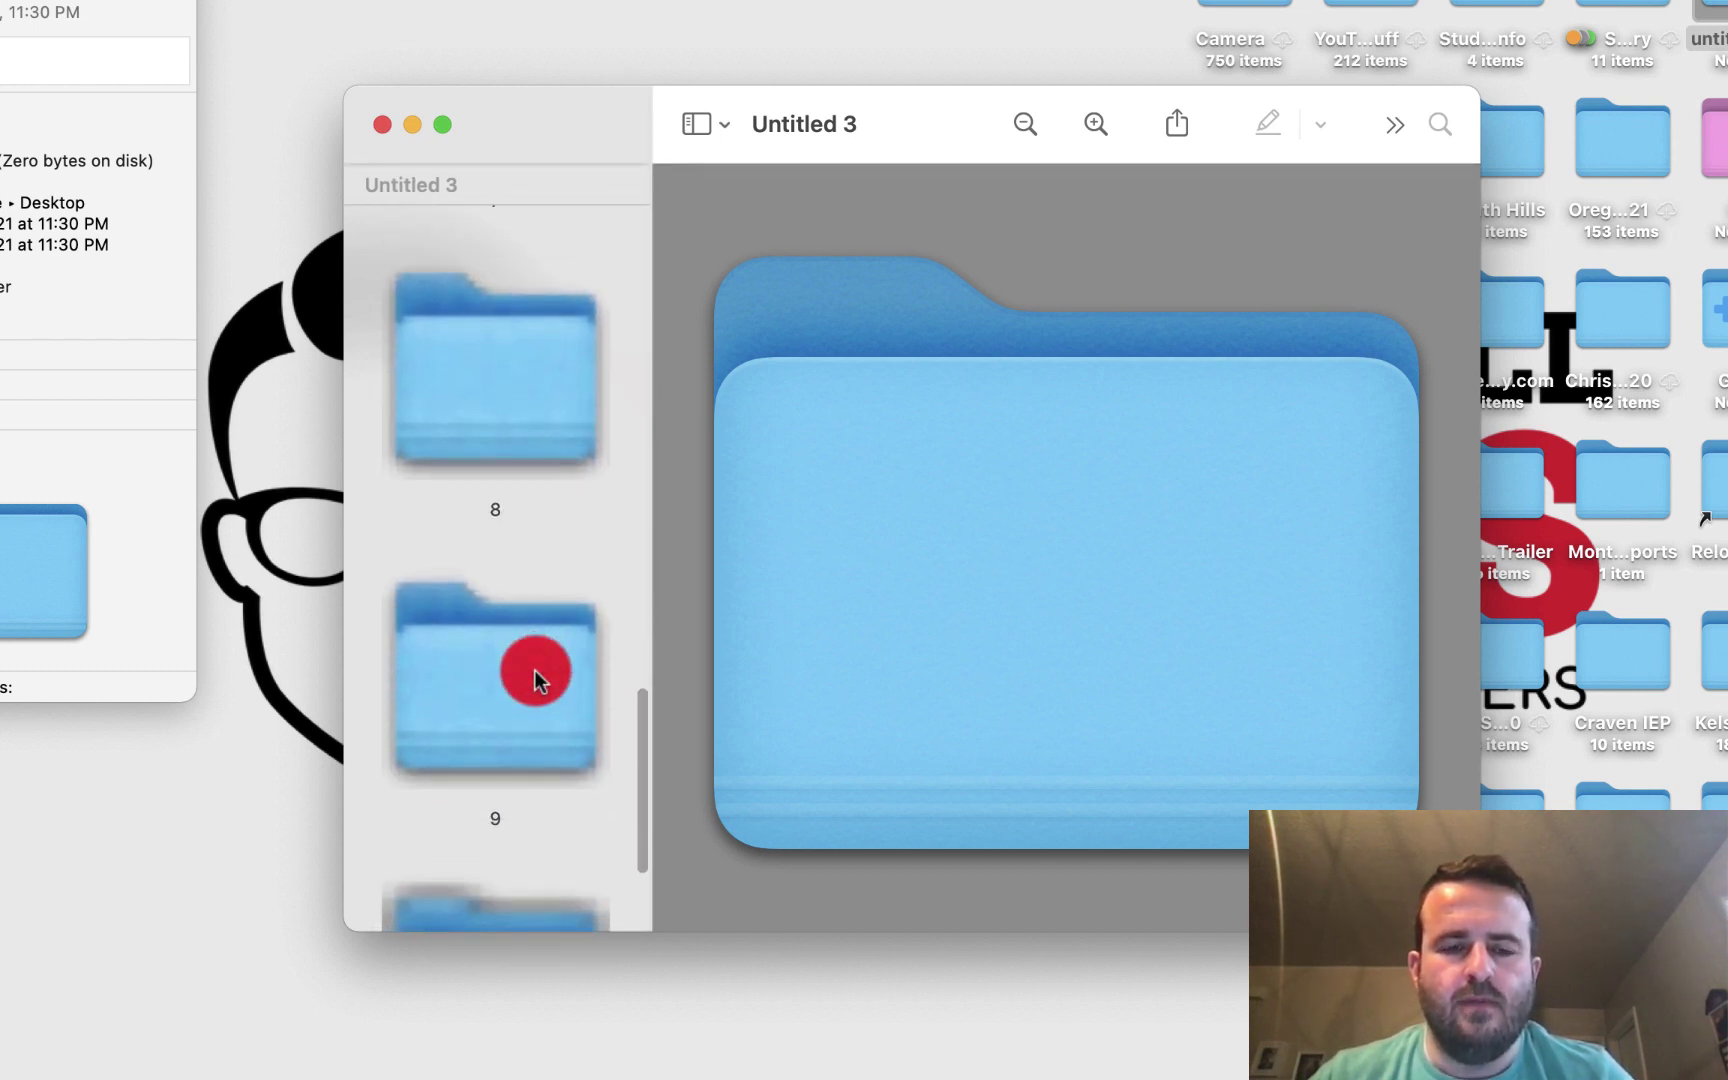
{"action": "scroll", "coordinate": [535, 670], "scroll_direction": "up", "scroll_amount": 10}
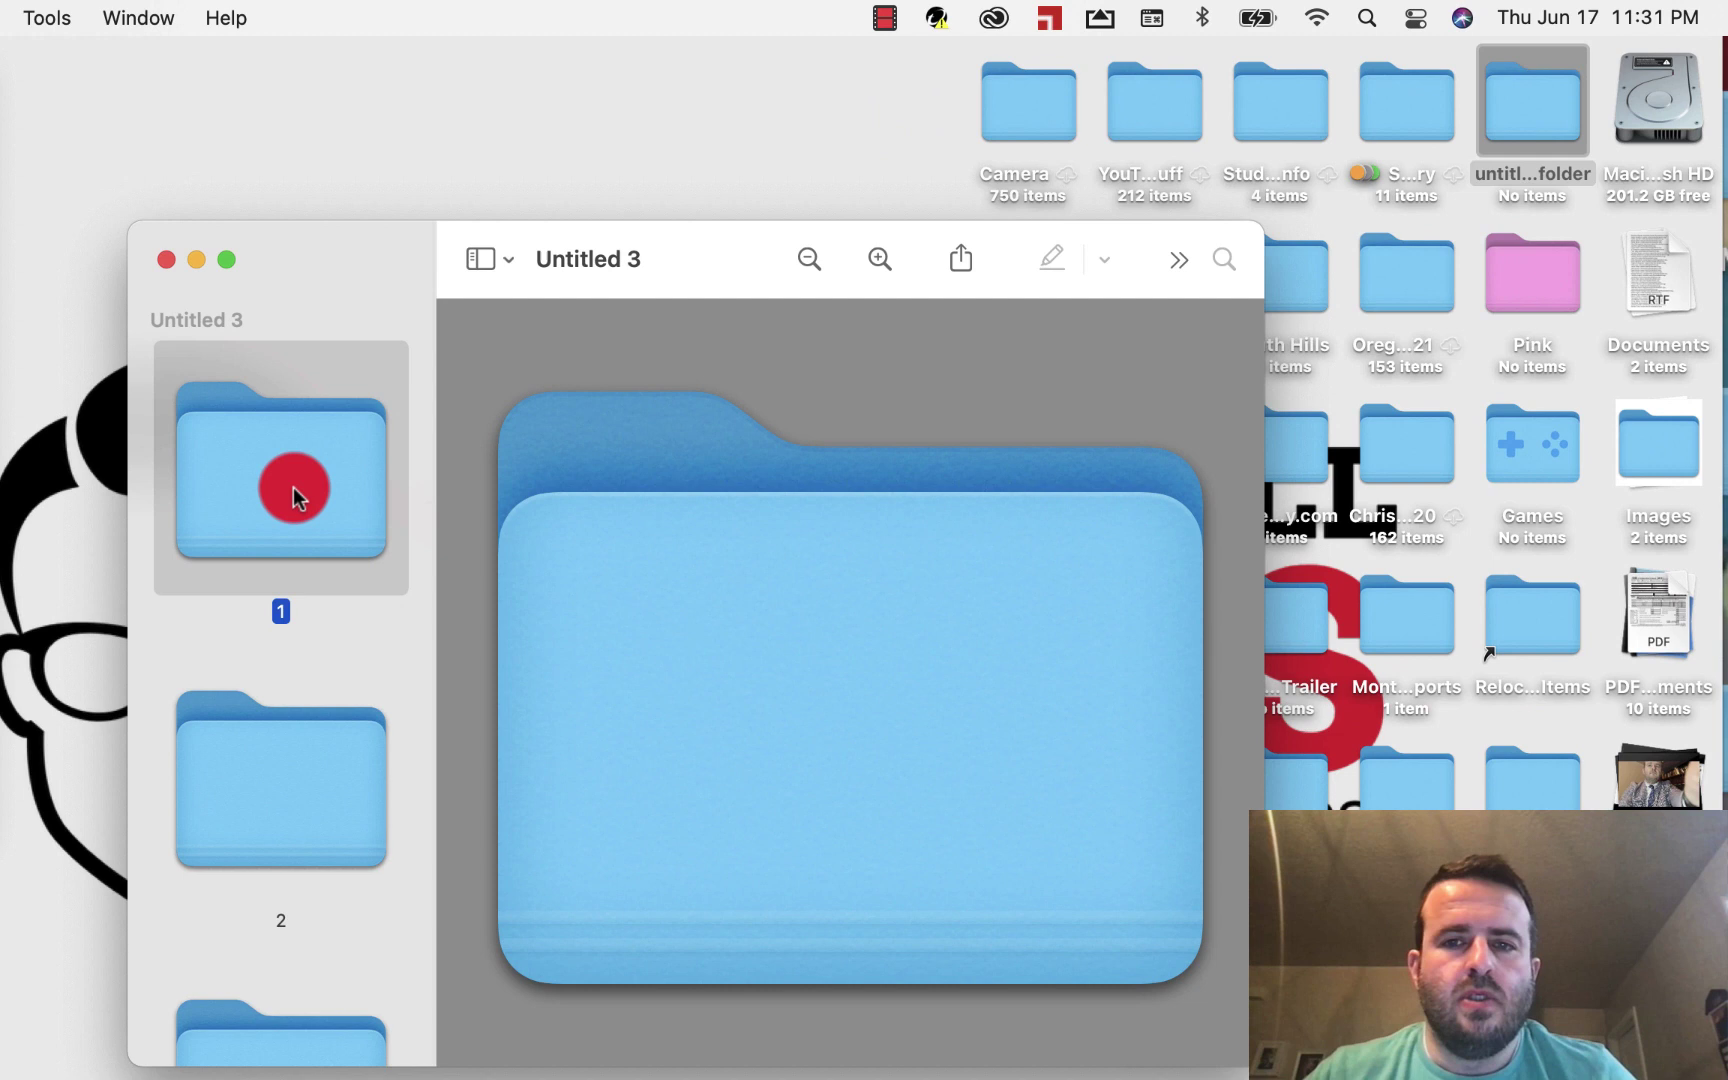
Turn on the Markup toolbar from the toolbar overflow menu
{"action": "left_click", "coordinate": [1179, 262]}
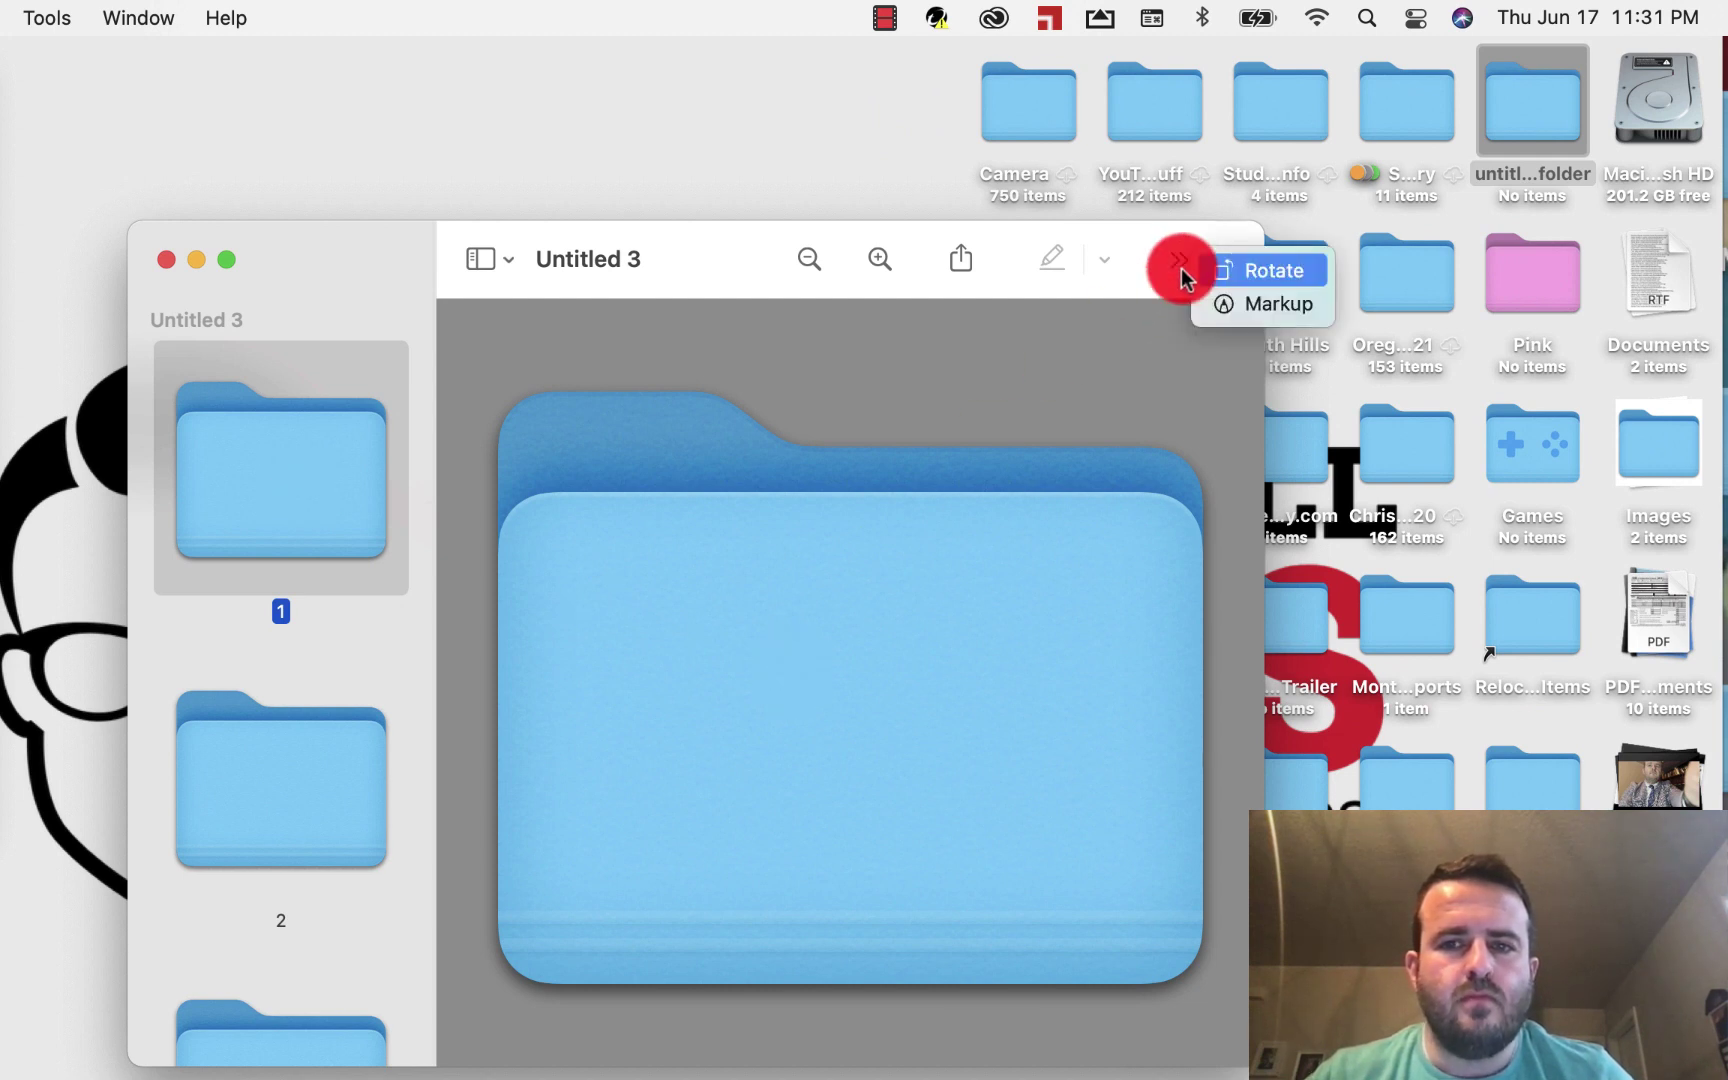
{"action": "left_click_drag", "start_coordinate": [1179, 262], "coordinate": [1235, 306]}
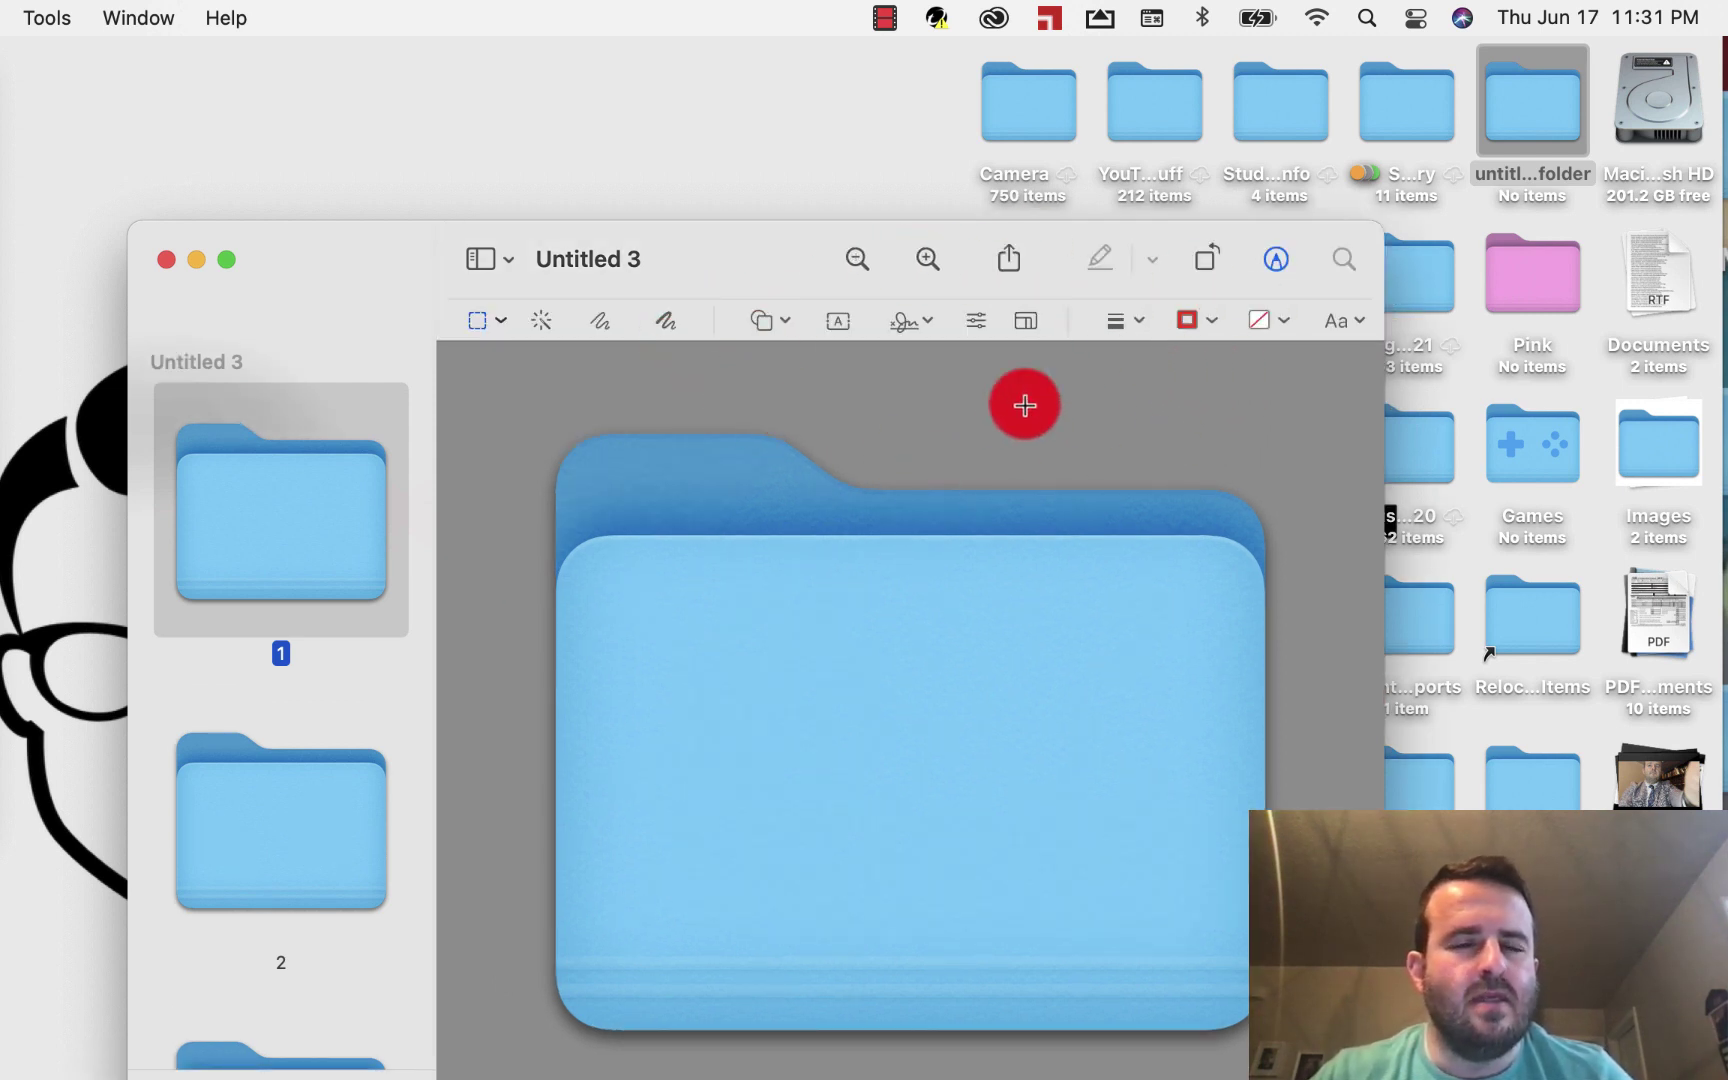
In Adjust Color, try tint, saturation and temperature changes, then Reset All
{"action": "left_click", "coordinate": [975, 322]}
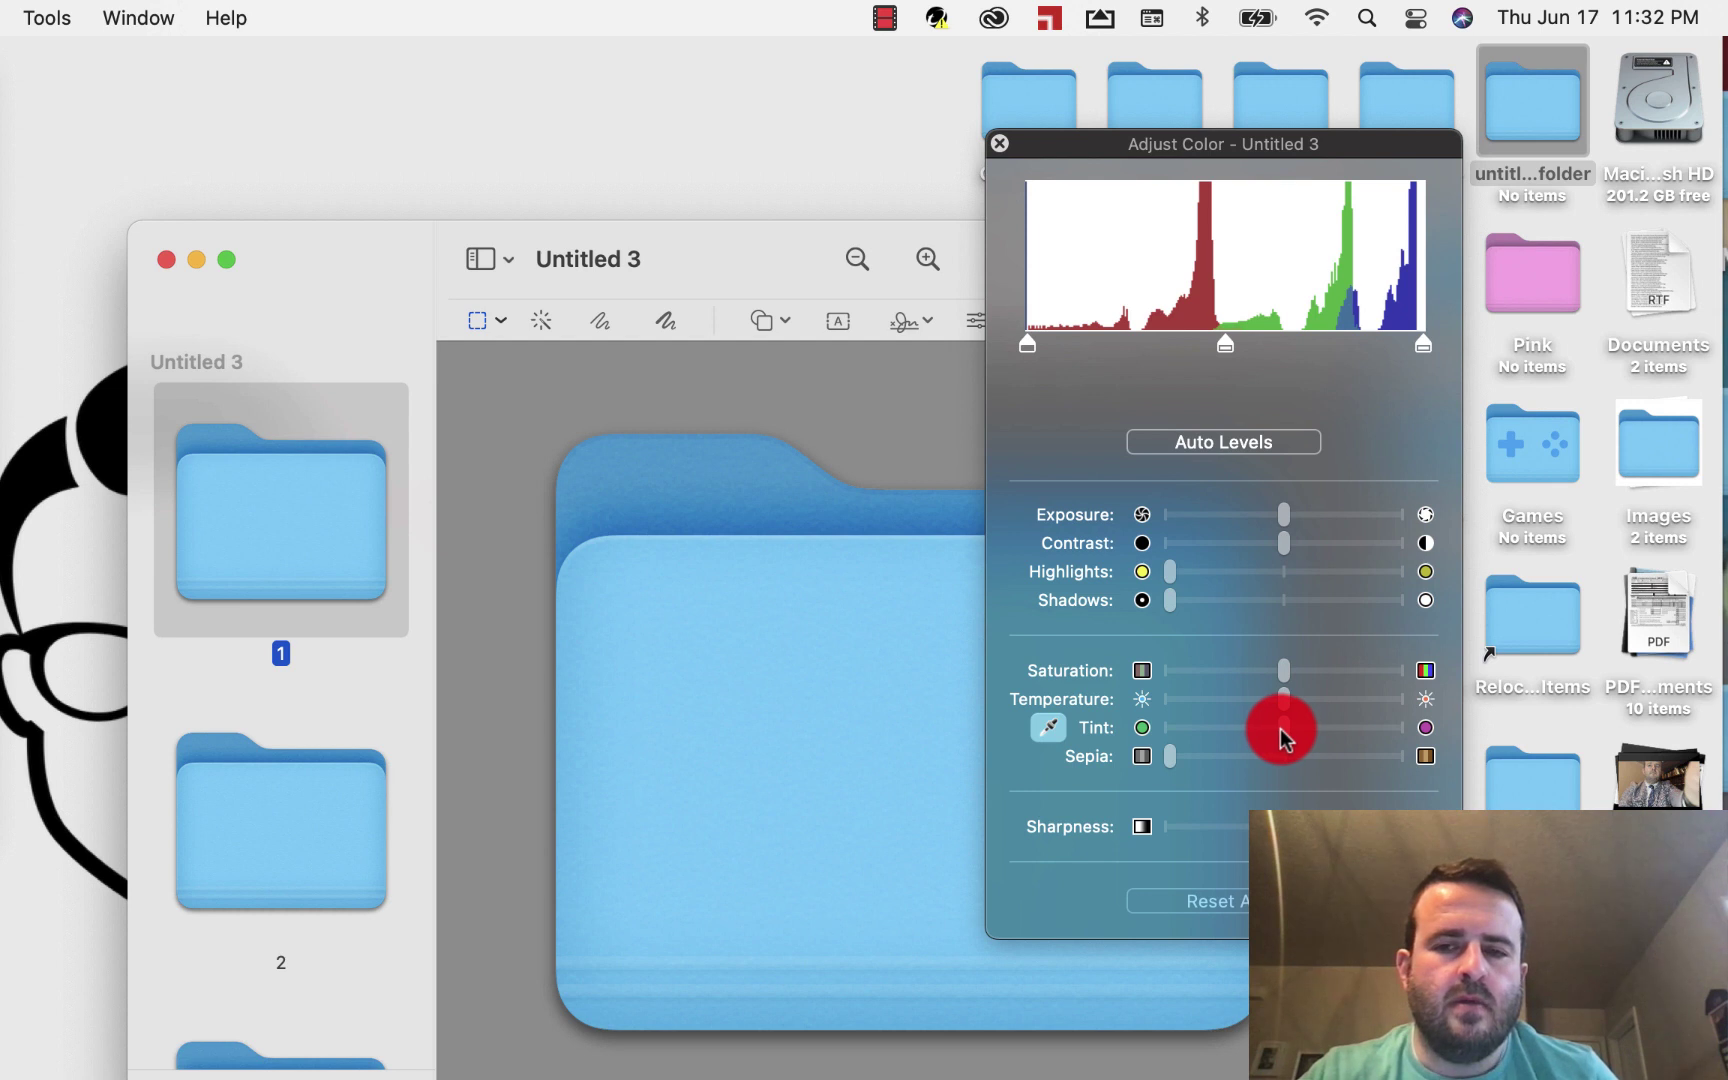
{"action": "left_click_drag", "start_coordinate": [1280, 728], "coordinate": [1403, 721]}
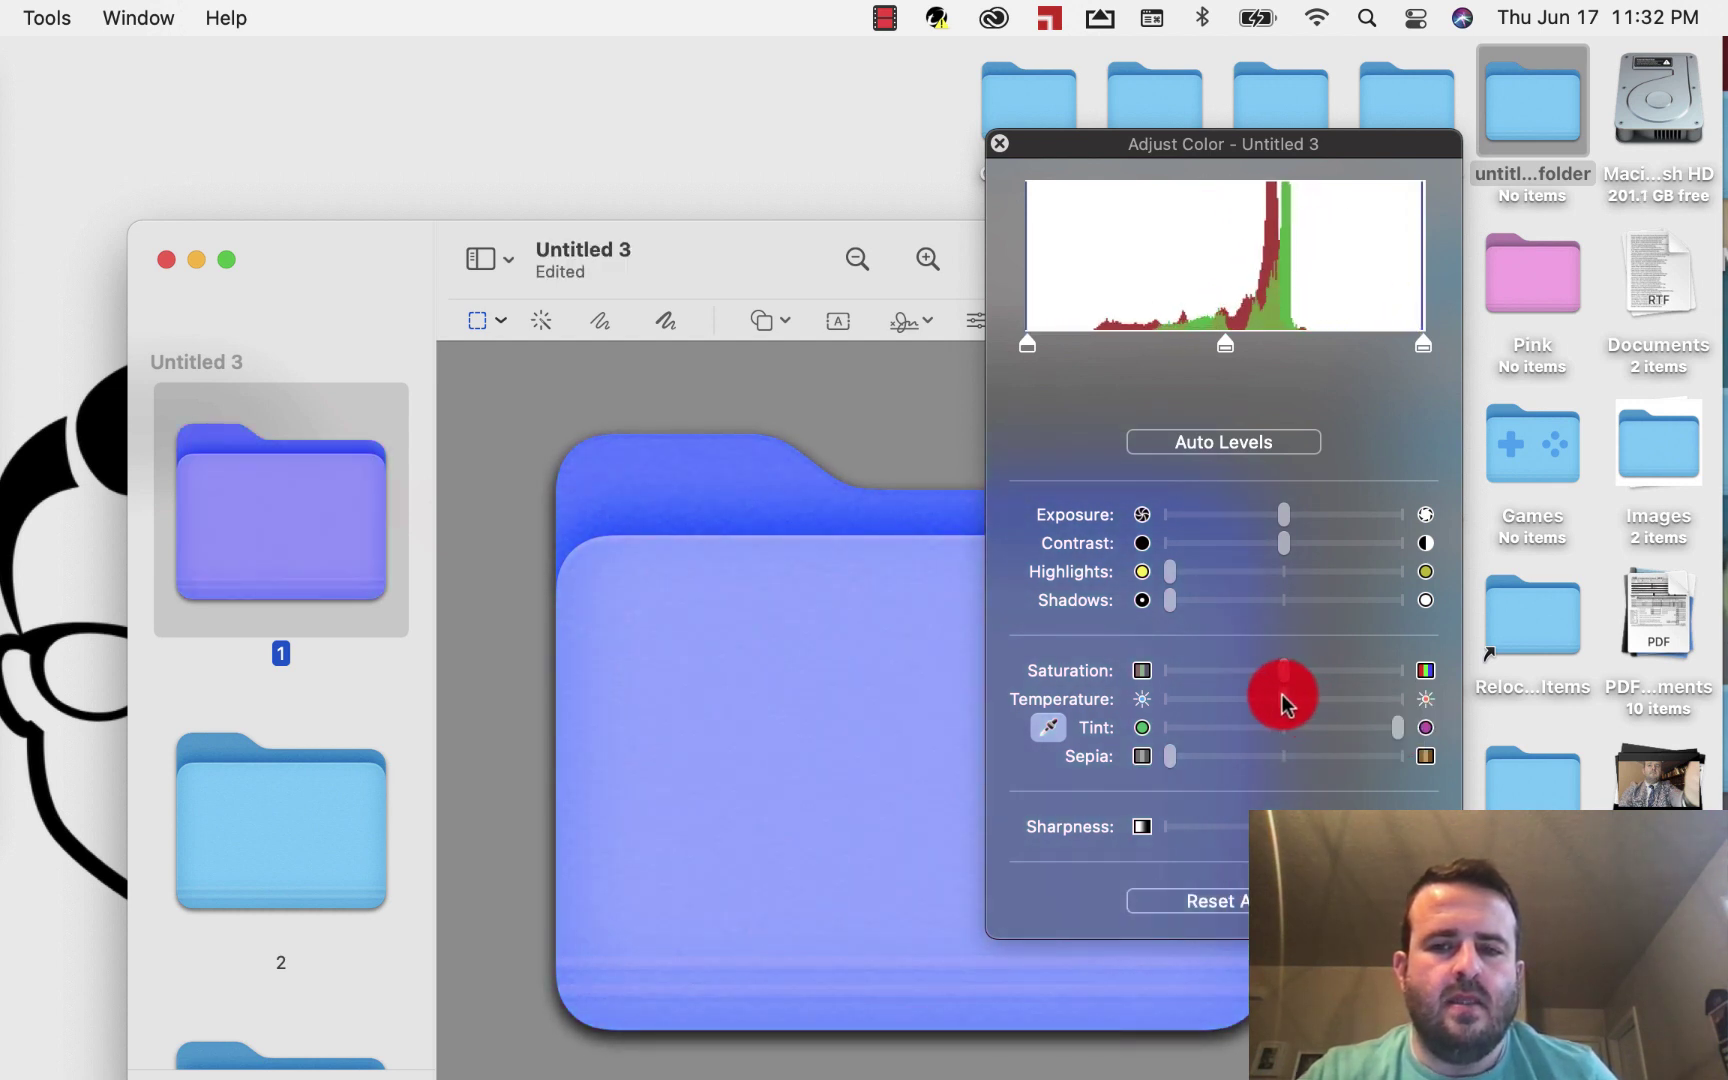
{"action": "left_click_drag", "start_coordinate": [1284, 671], "coordinate": [1165, 678]}
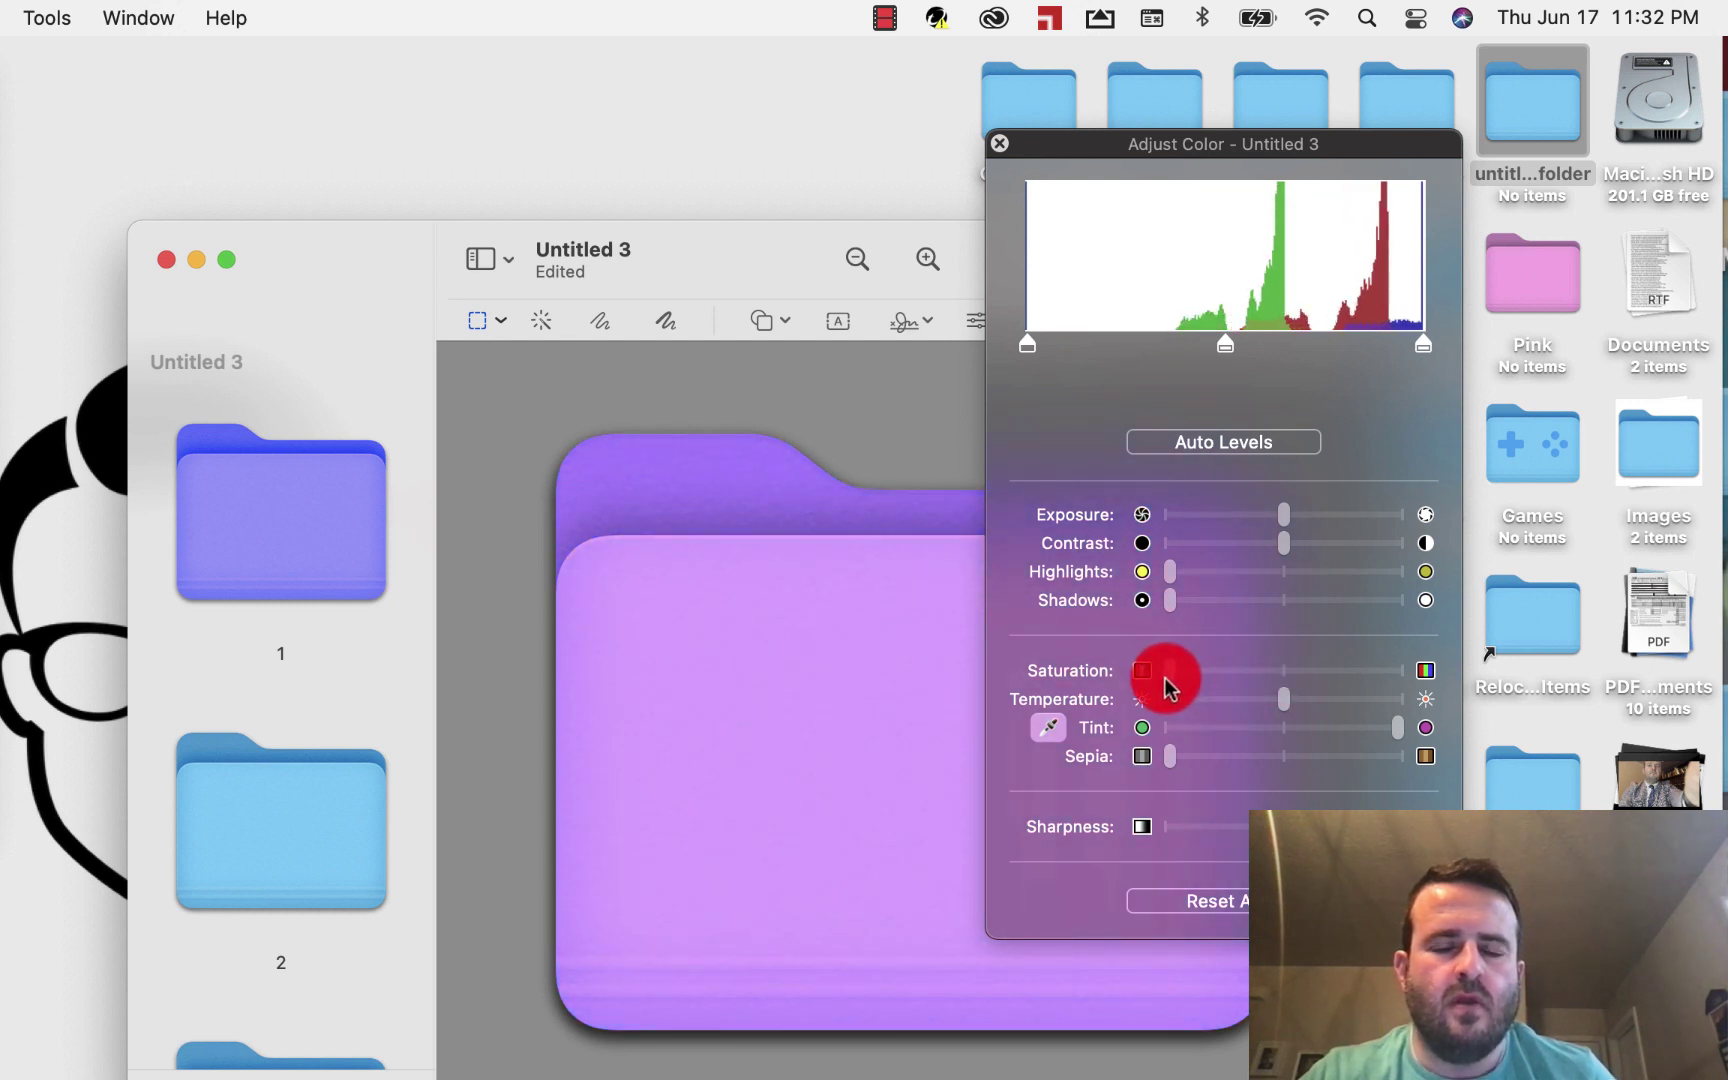
{"action": "left_click_drag", "start_coordinate": [1270, 694], "coordinate": [1400, 703]}
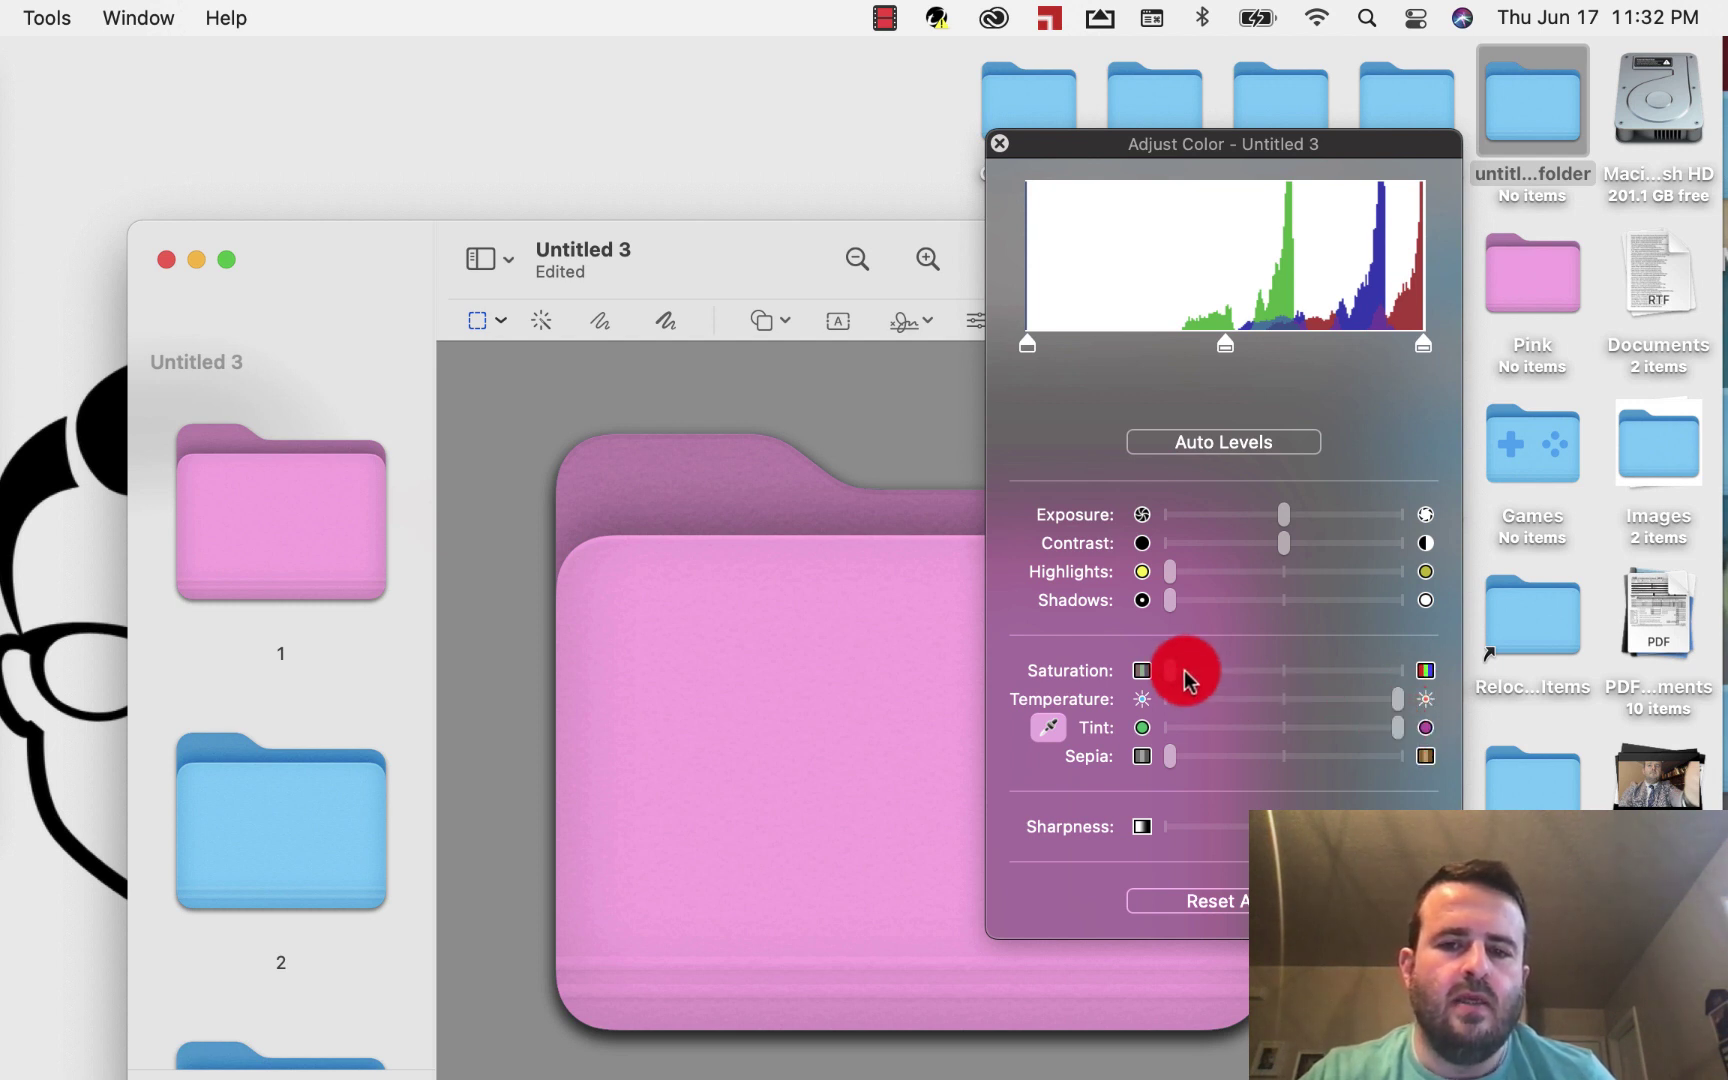
{"action": "left_click", "coordinate": [1216, 898]}
Try maximum highlights, shadows and temperature, reset, then raise temperature fully to turn the folder purple
{"action": "left_click_drag", "start_coordinate": [1171, 571], "coordinate": [1412, 578]}
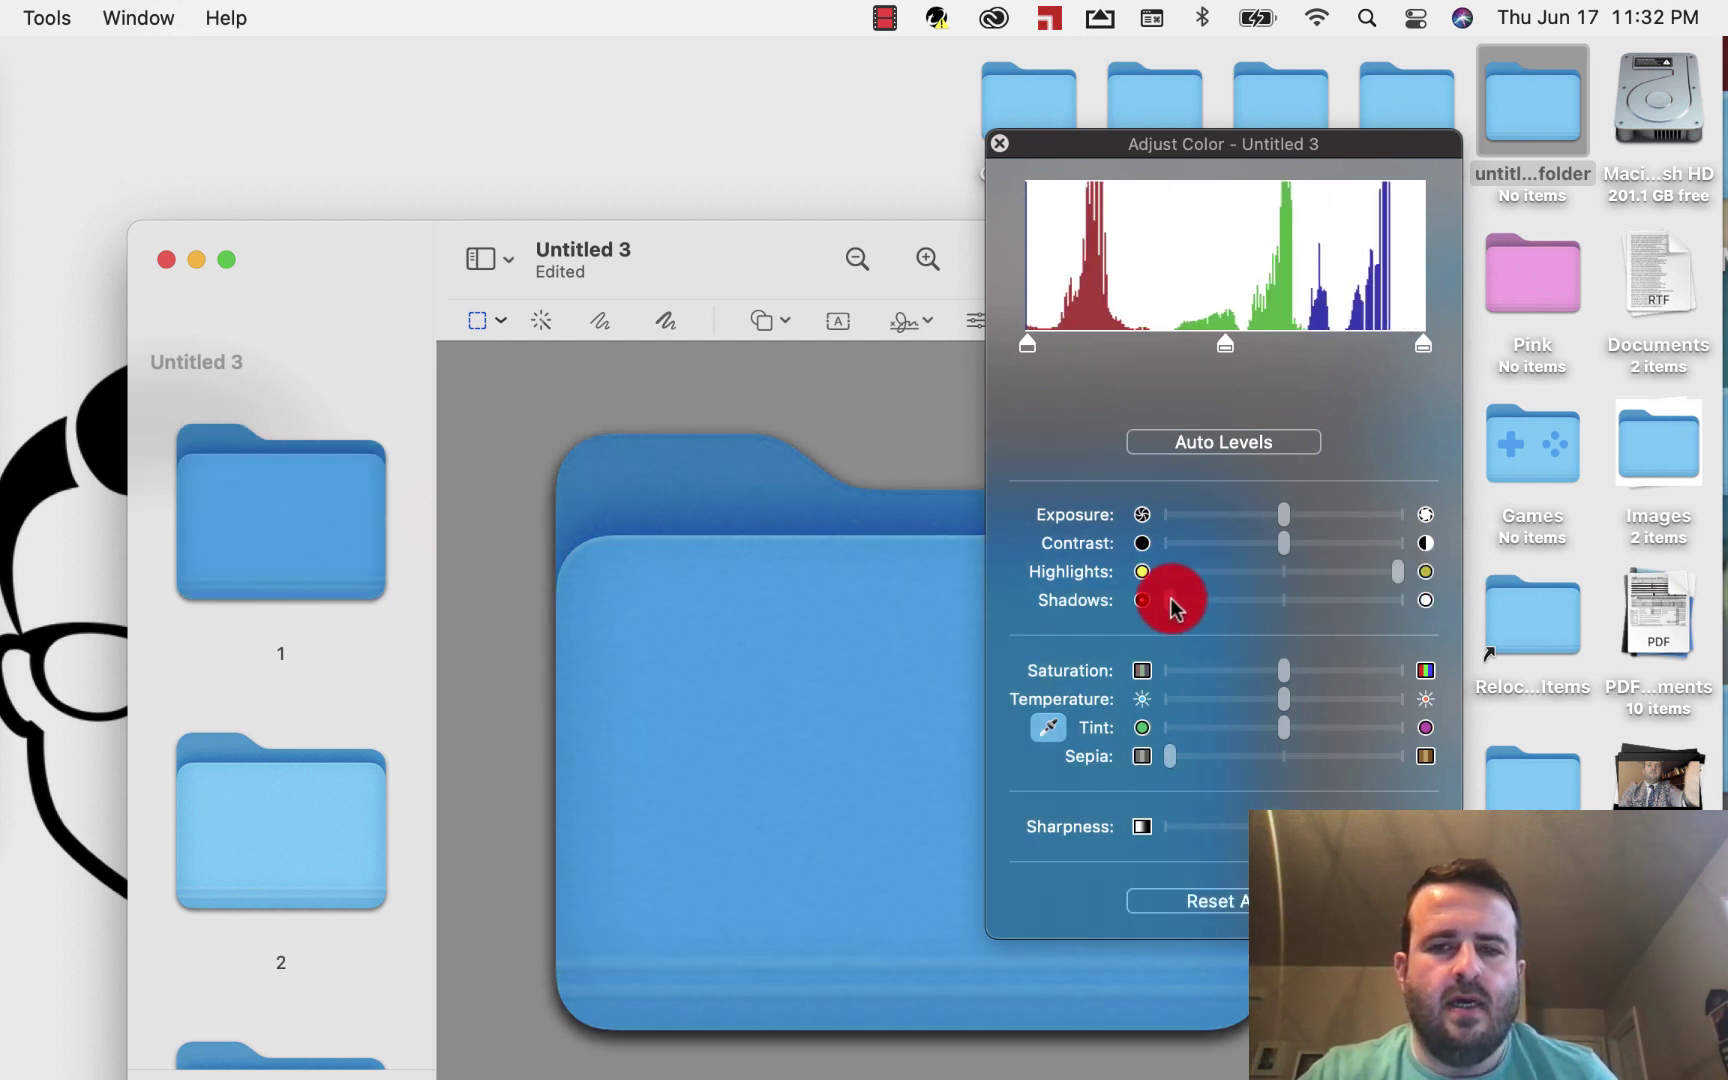
{"action": "left_click_drag", "start_coordinate": [1167, 600], "coordinate": [1427, 609]}
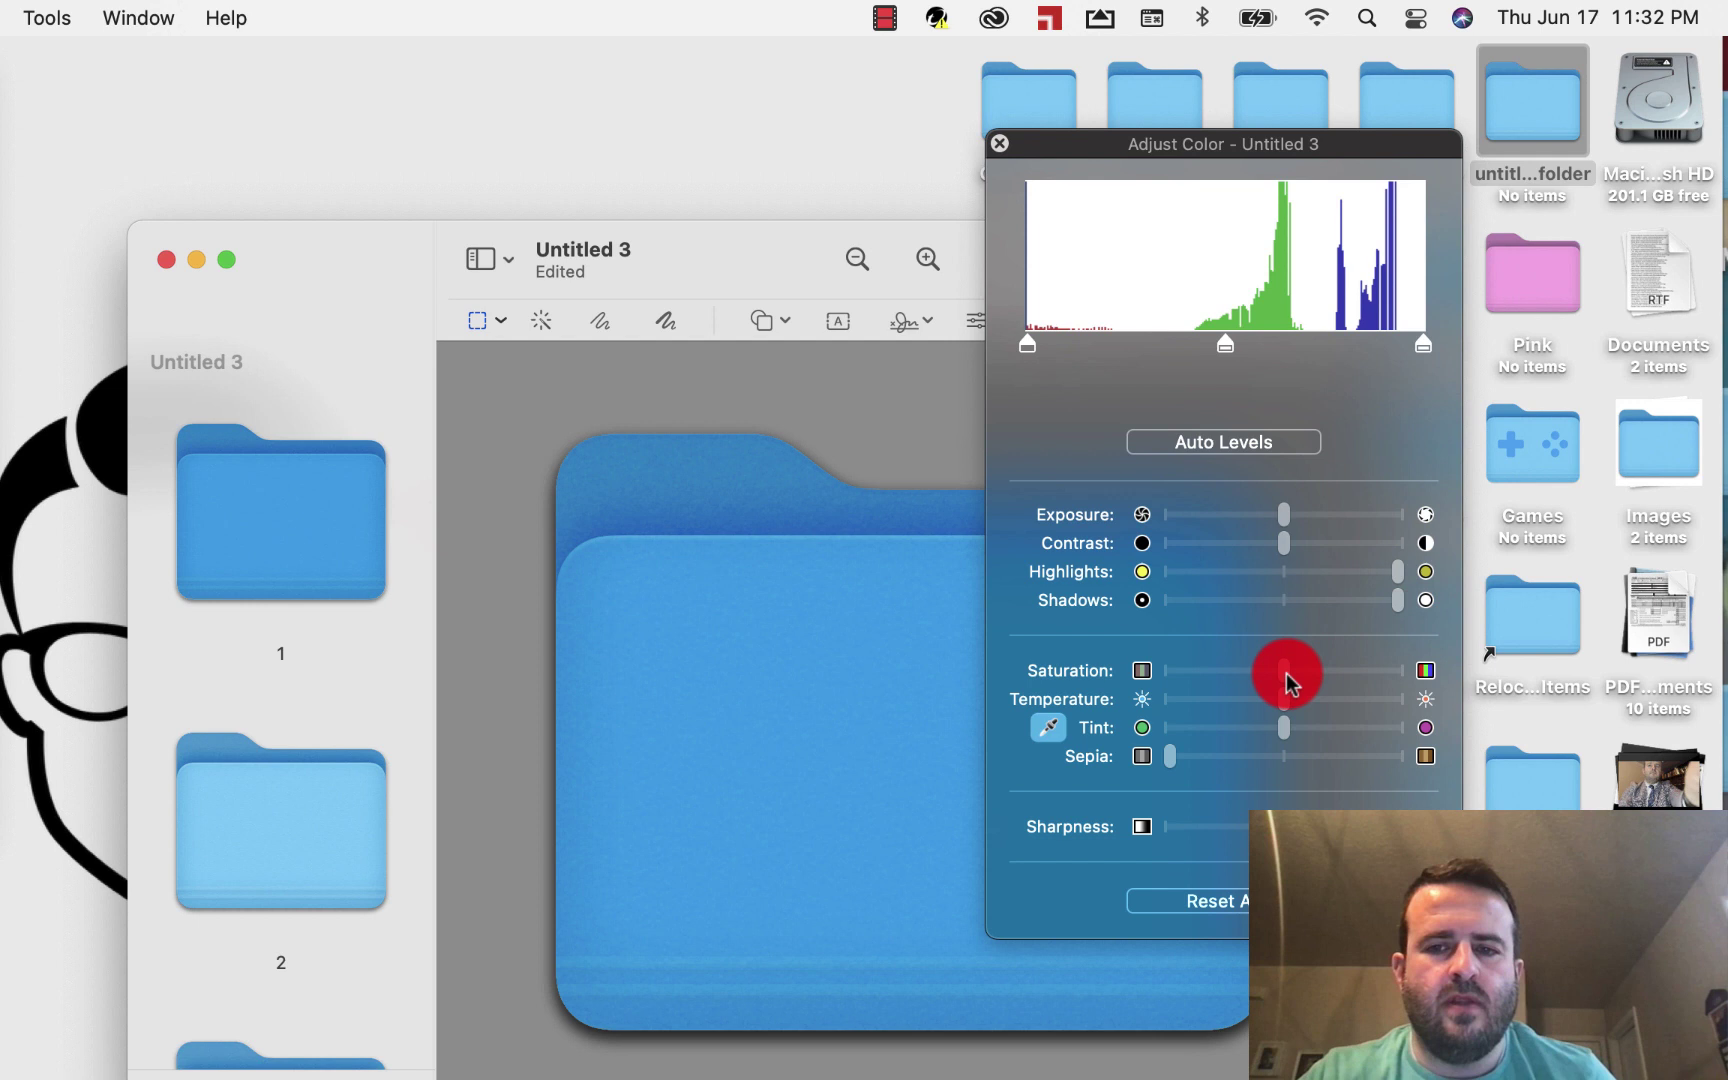
{"action": "left_click_drag", "start_coordinate": [1284, 672], "coordinate": [1165, 682]}
{"action": "left_click", "coordinate": [1283, 699]}
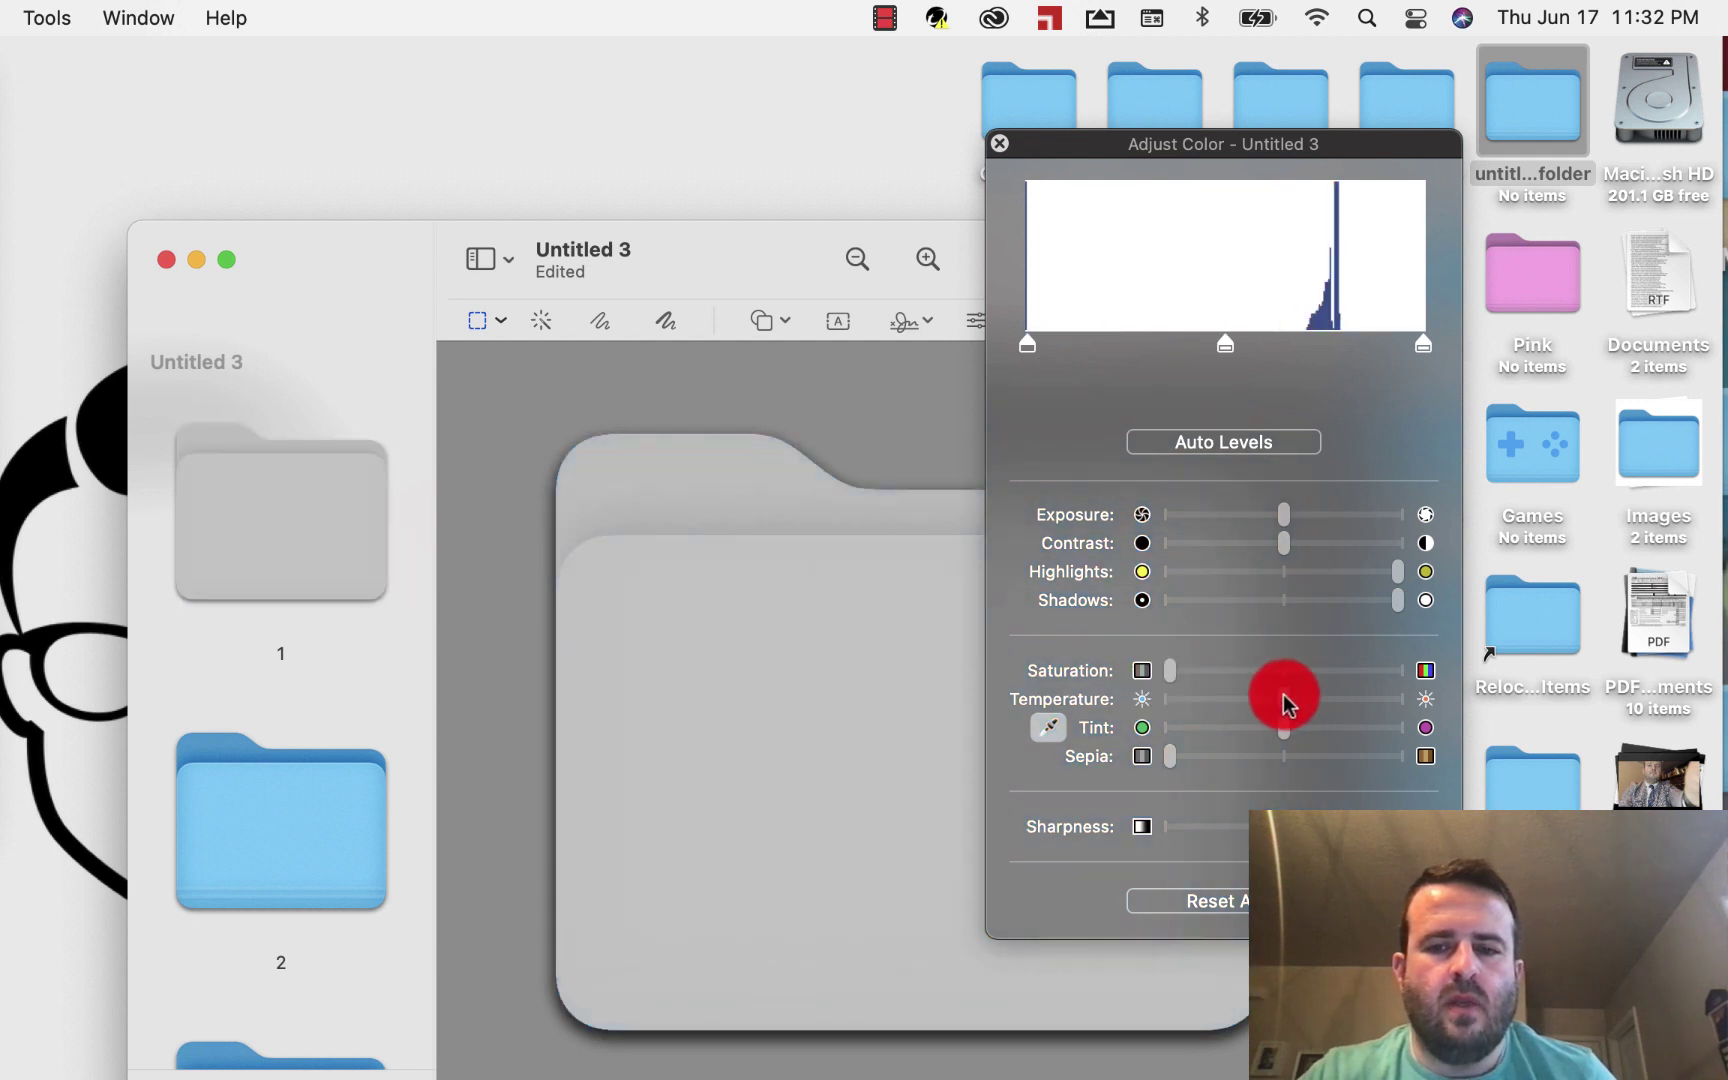
{"action": "left_click_drag", "start_coordinate": [1285, 697], "coordinate": [1420, 745]}
{"action": "left_click", "coordinate": [1245, 903]}
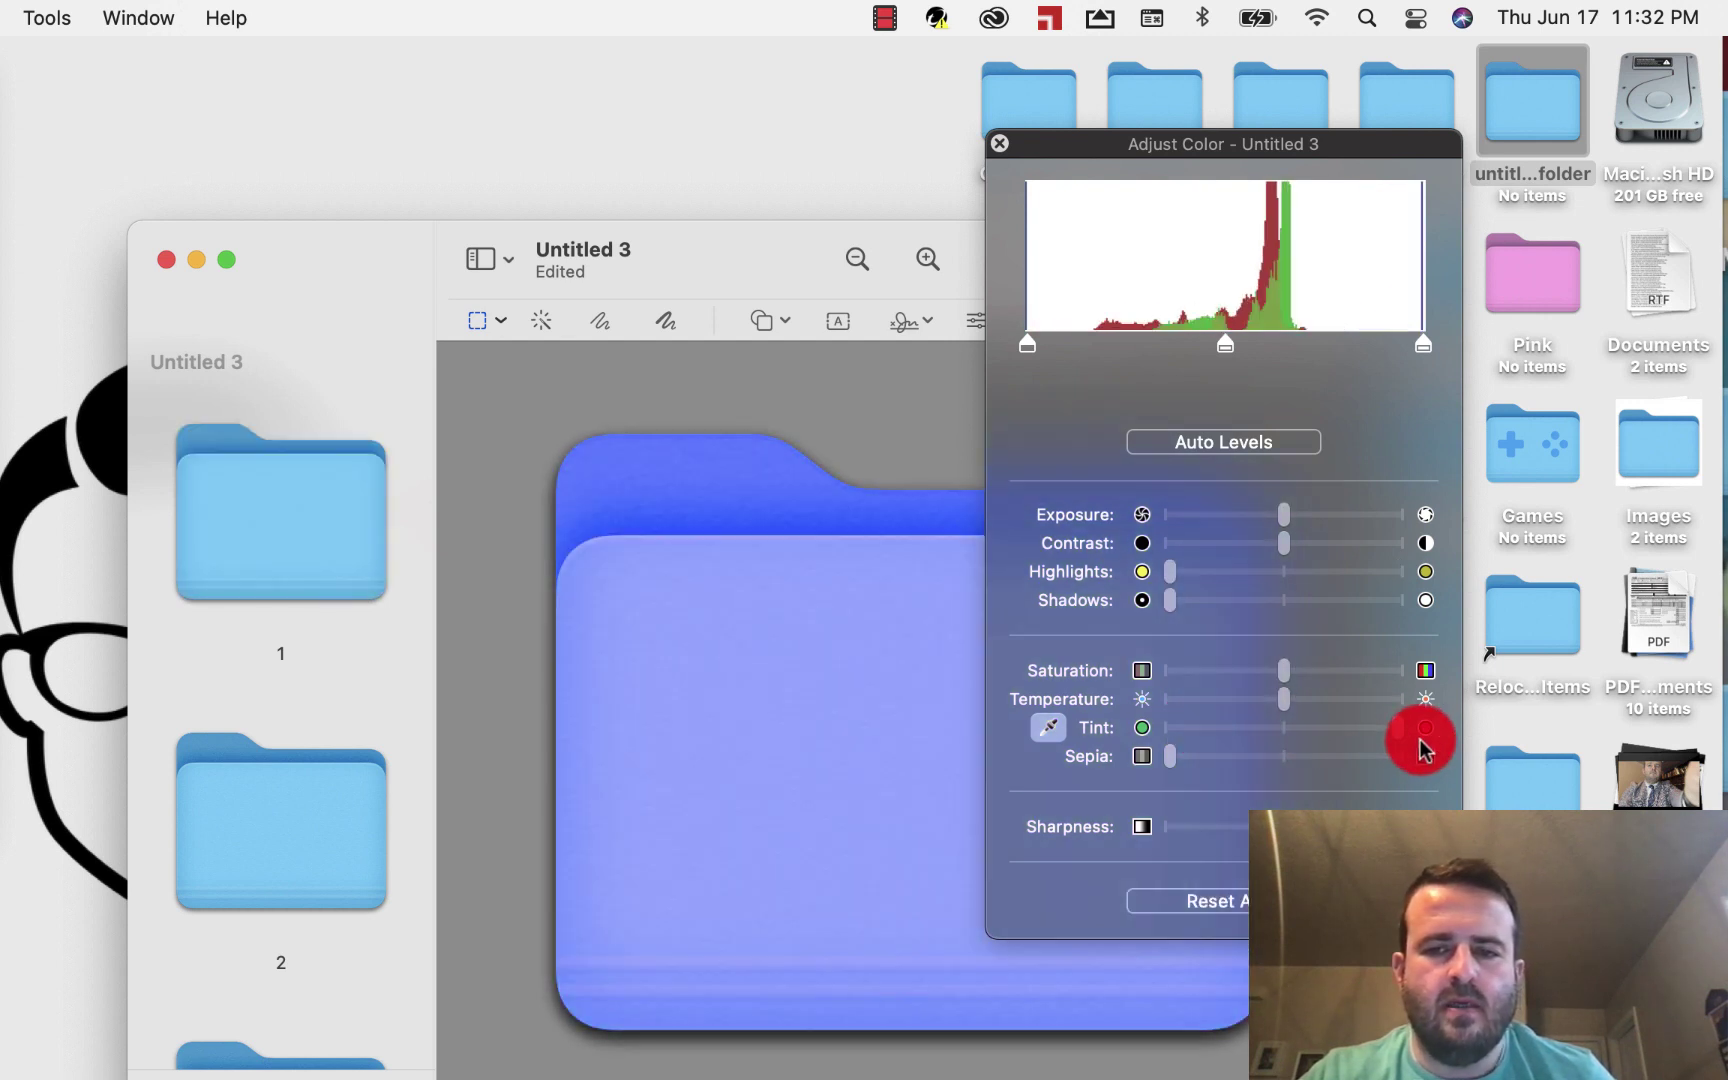
{"action": "left_click_drag", "start_coordinate": [1295, 706], "coordinate": [1415, 703]}
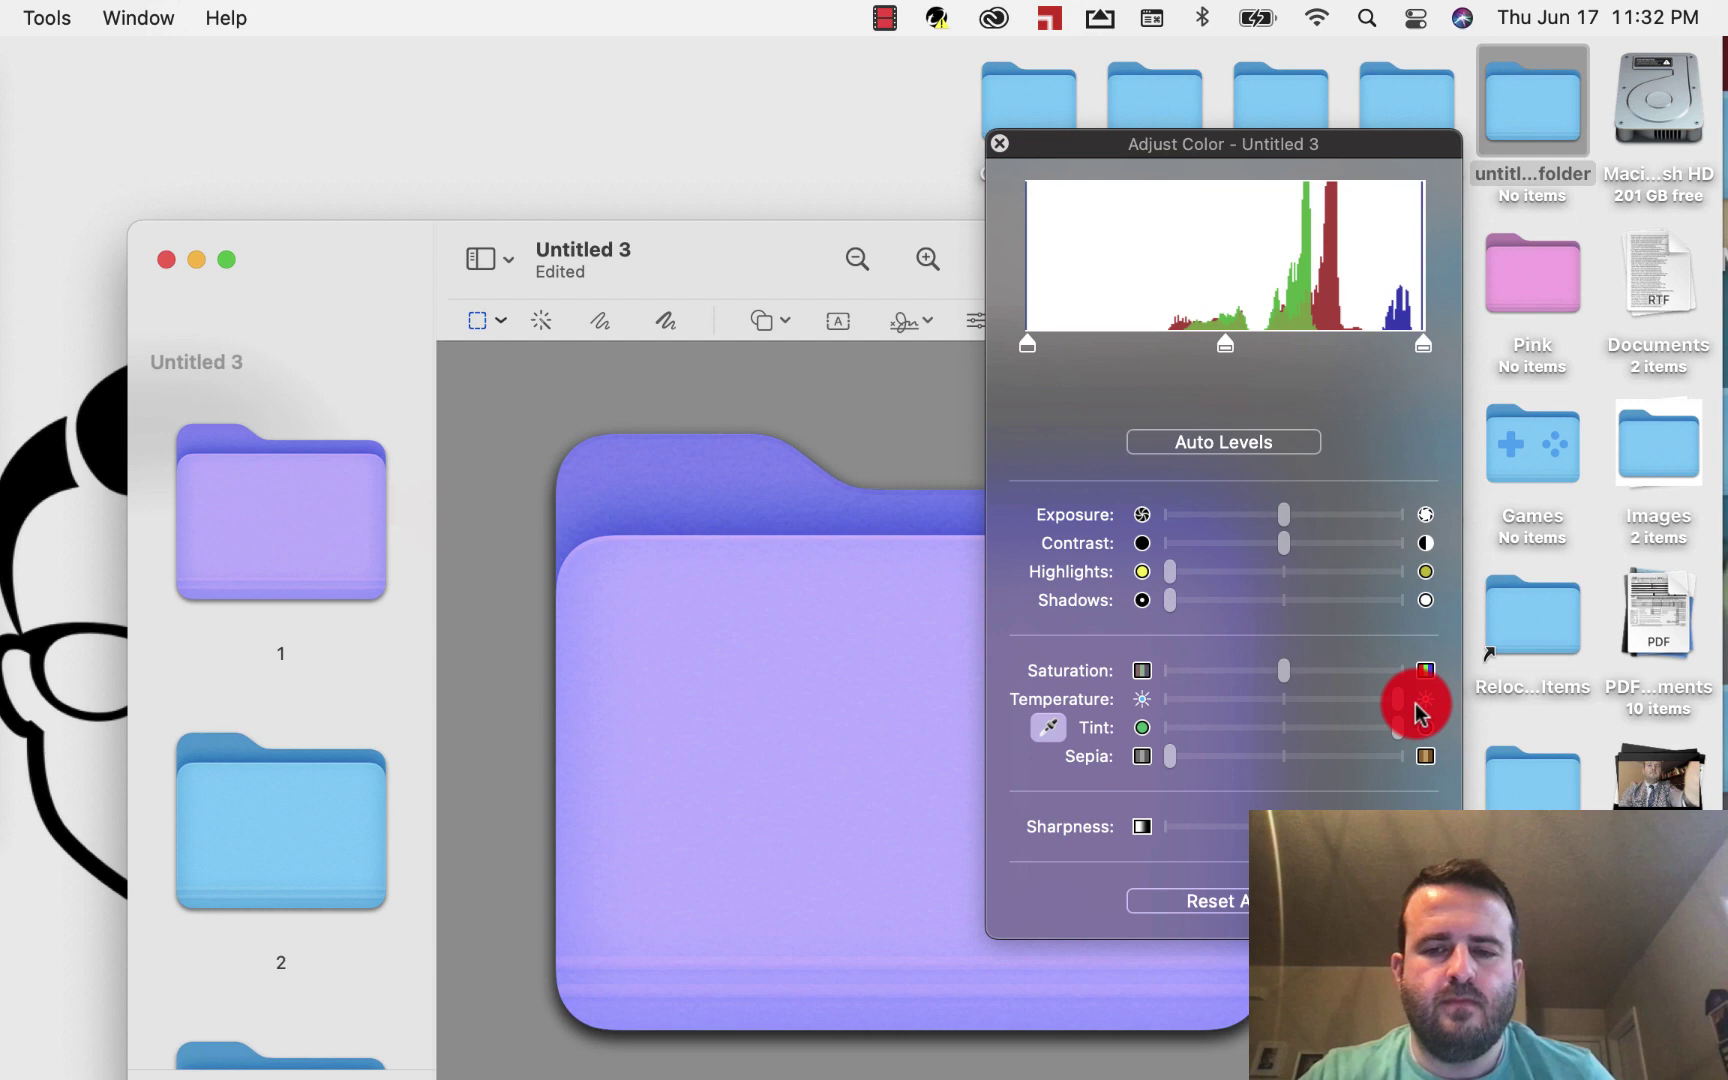
Close Adjust Color and select all of the purple folder image
{"action": "left_click", "coordinate": [1003, 144]}
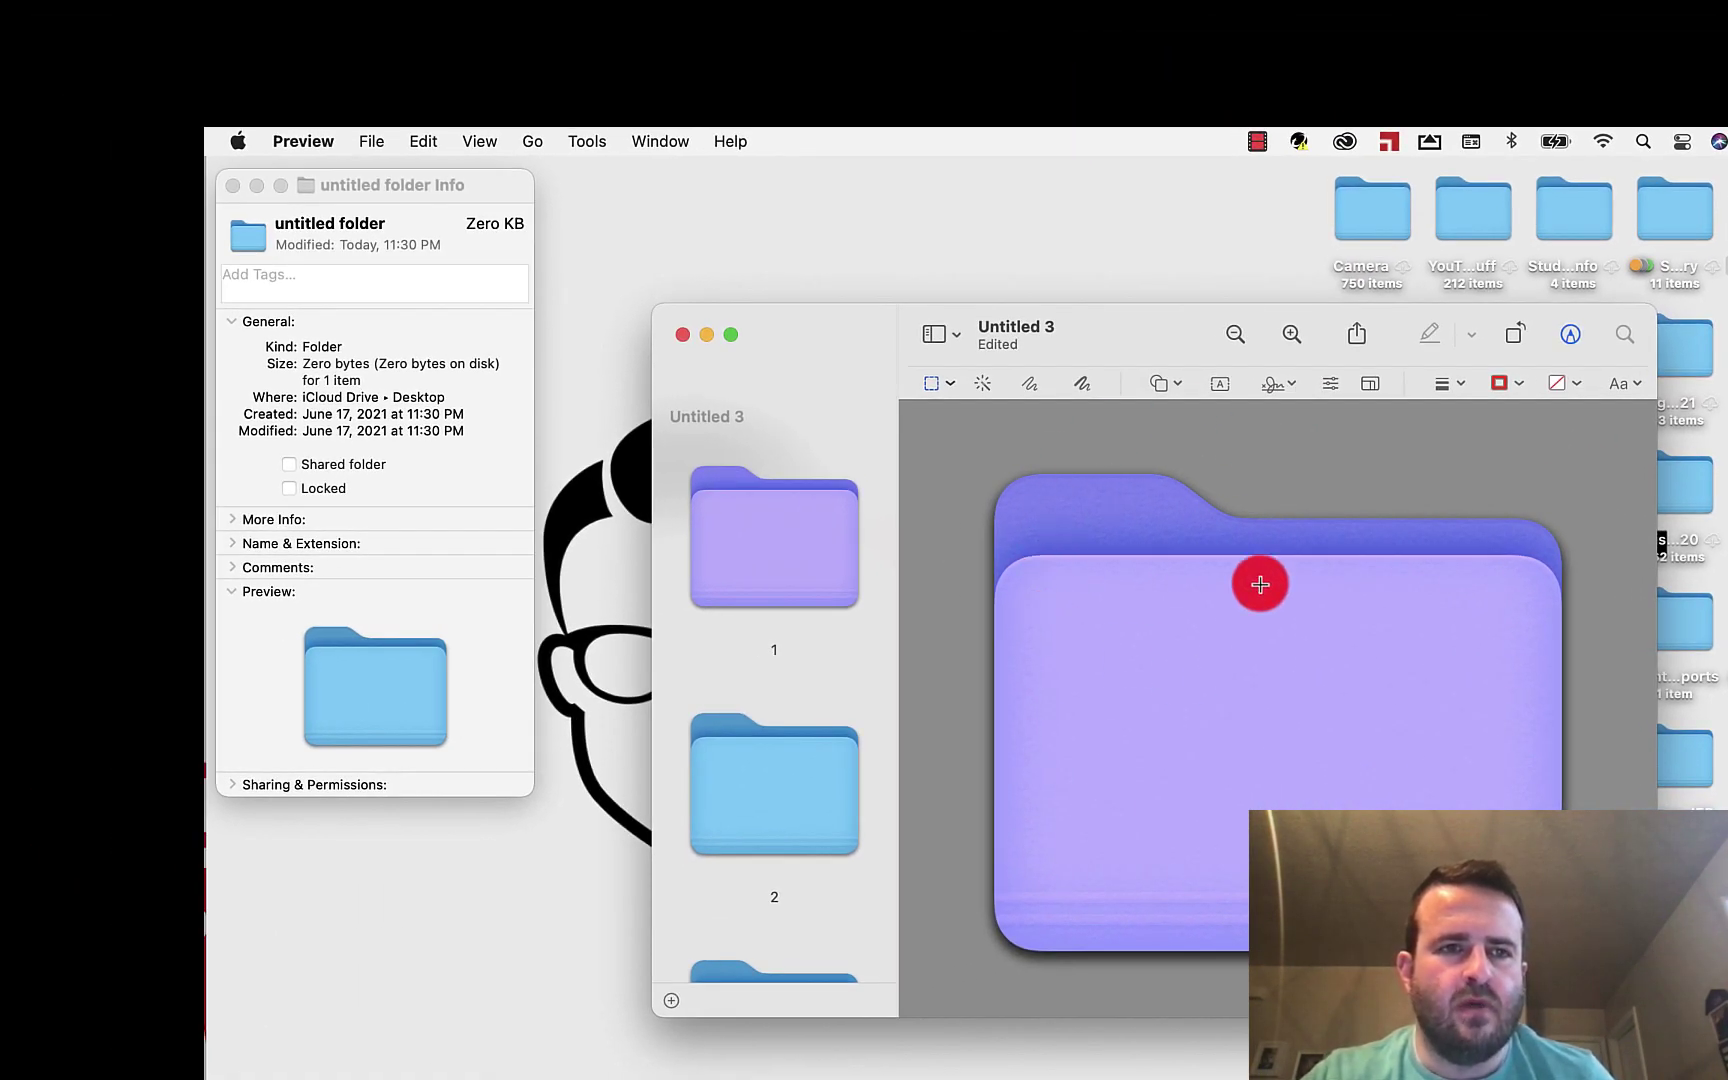
{"action": "left_click", "coordinate": [423, 145]}
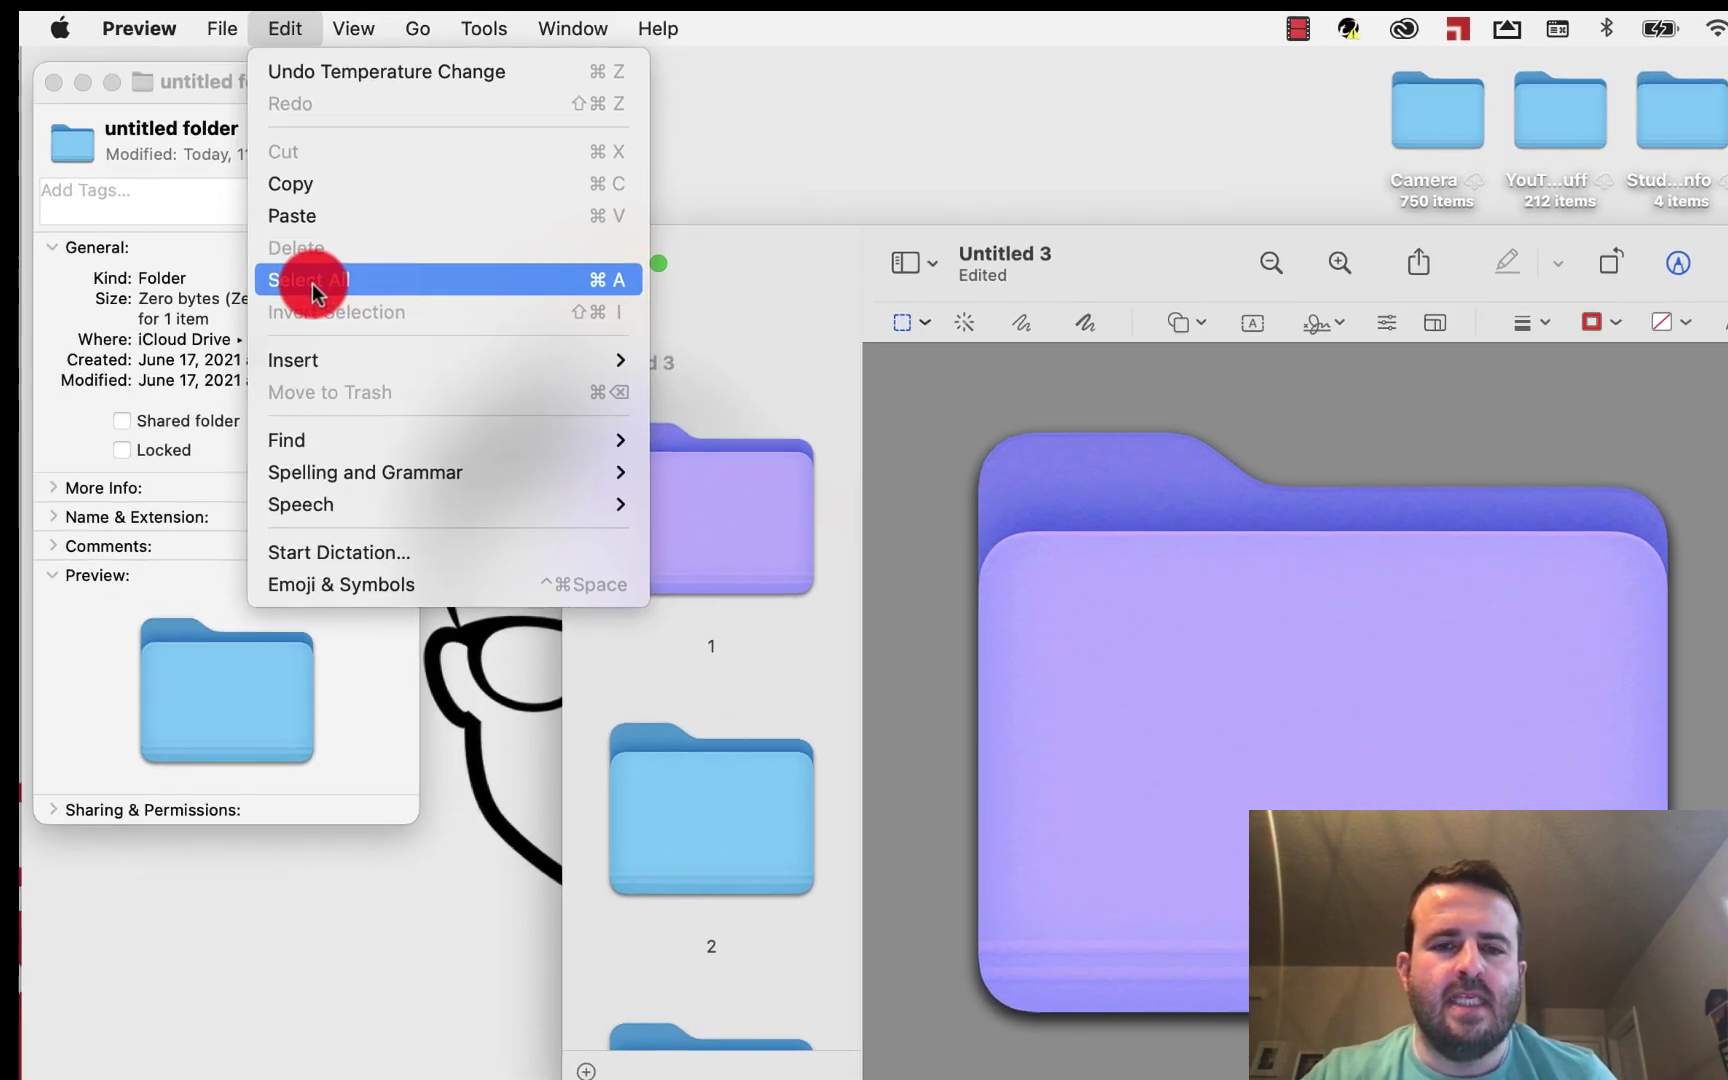
{"action": "left_click", "coordinate": [445, 348]}
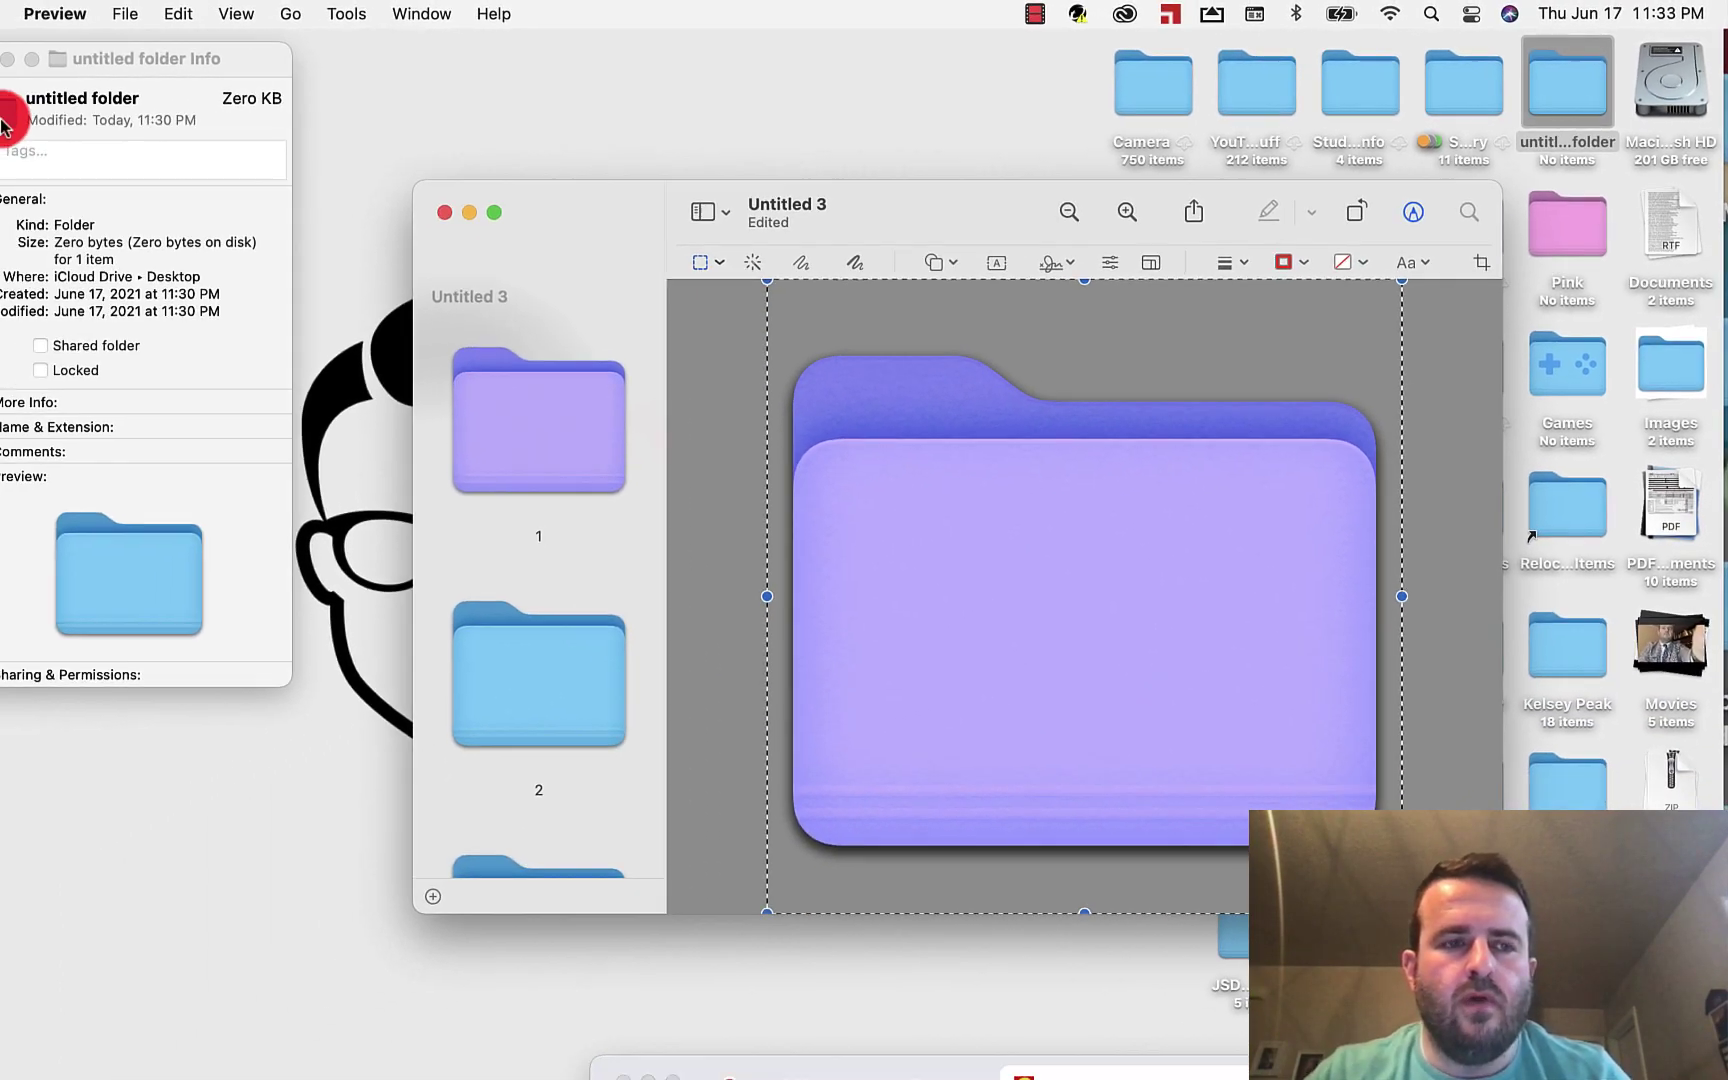
Paste the purple image onto the folder's icon in its Info window, making it 1.3 MB
{"action": "left_click", "coordinate": [46, 118]}
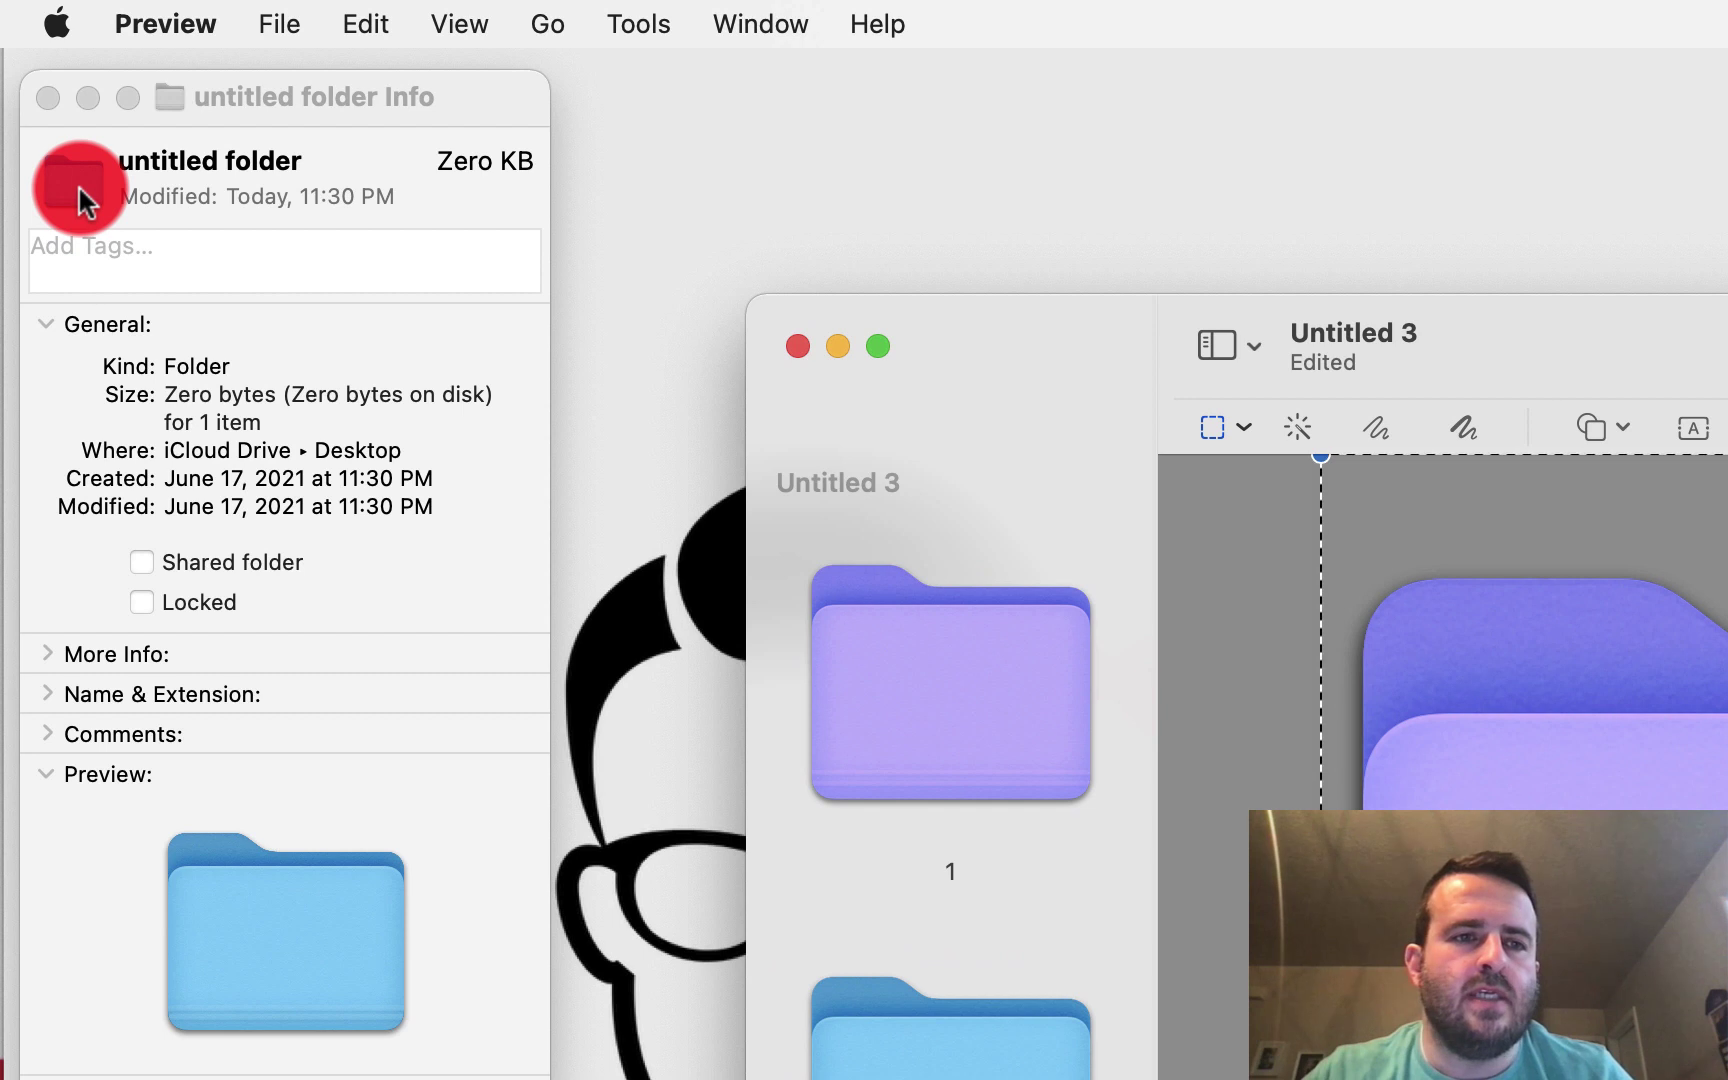
{"action": "left_click", "coordinate": [78, 184]}
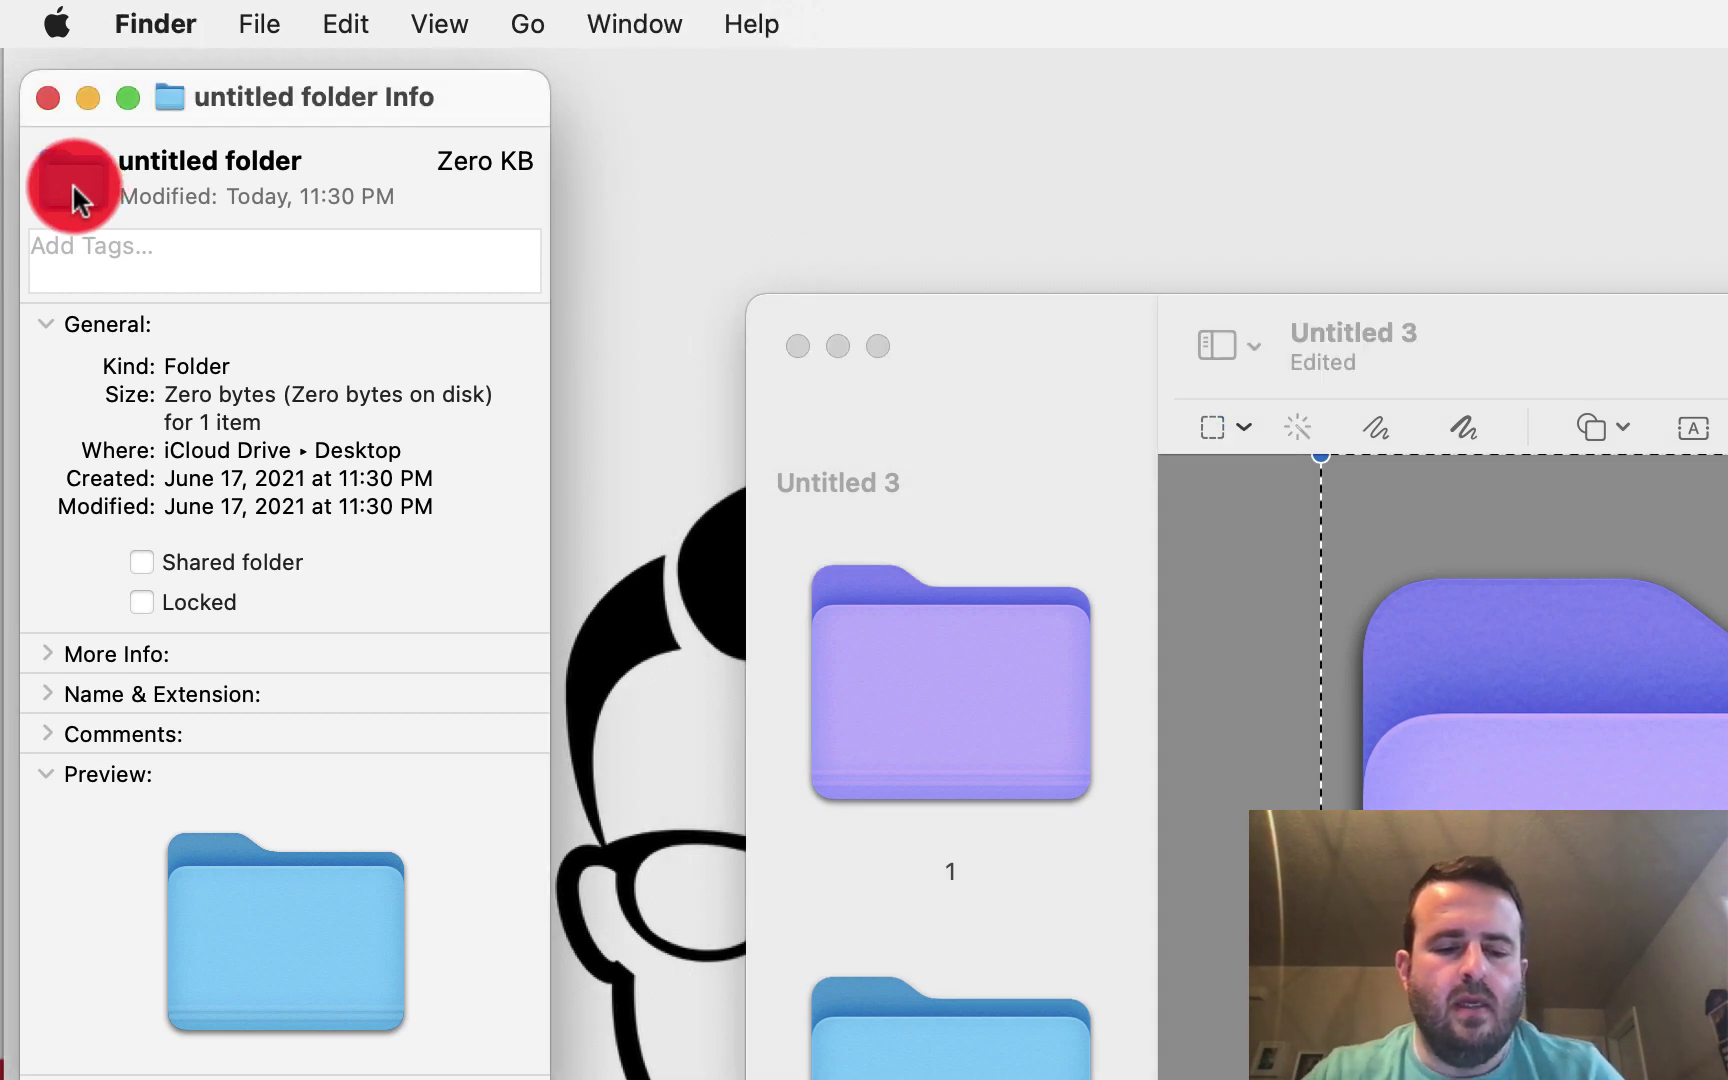
{"action": "key", "text": "super+v"}
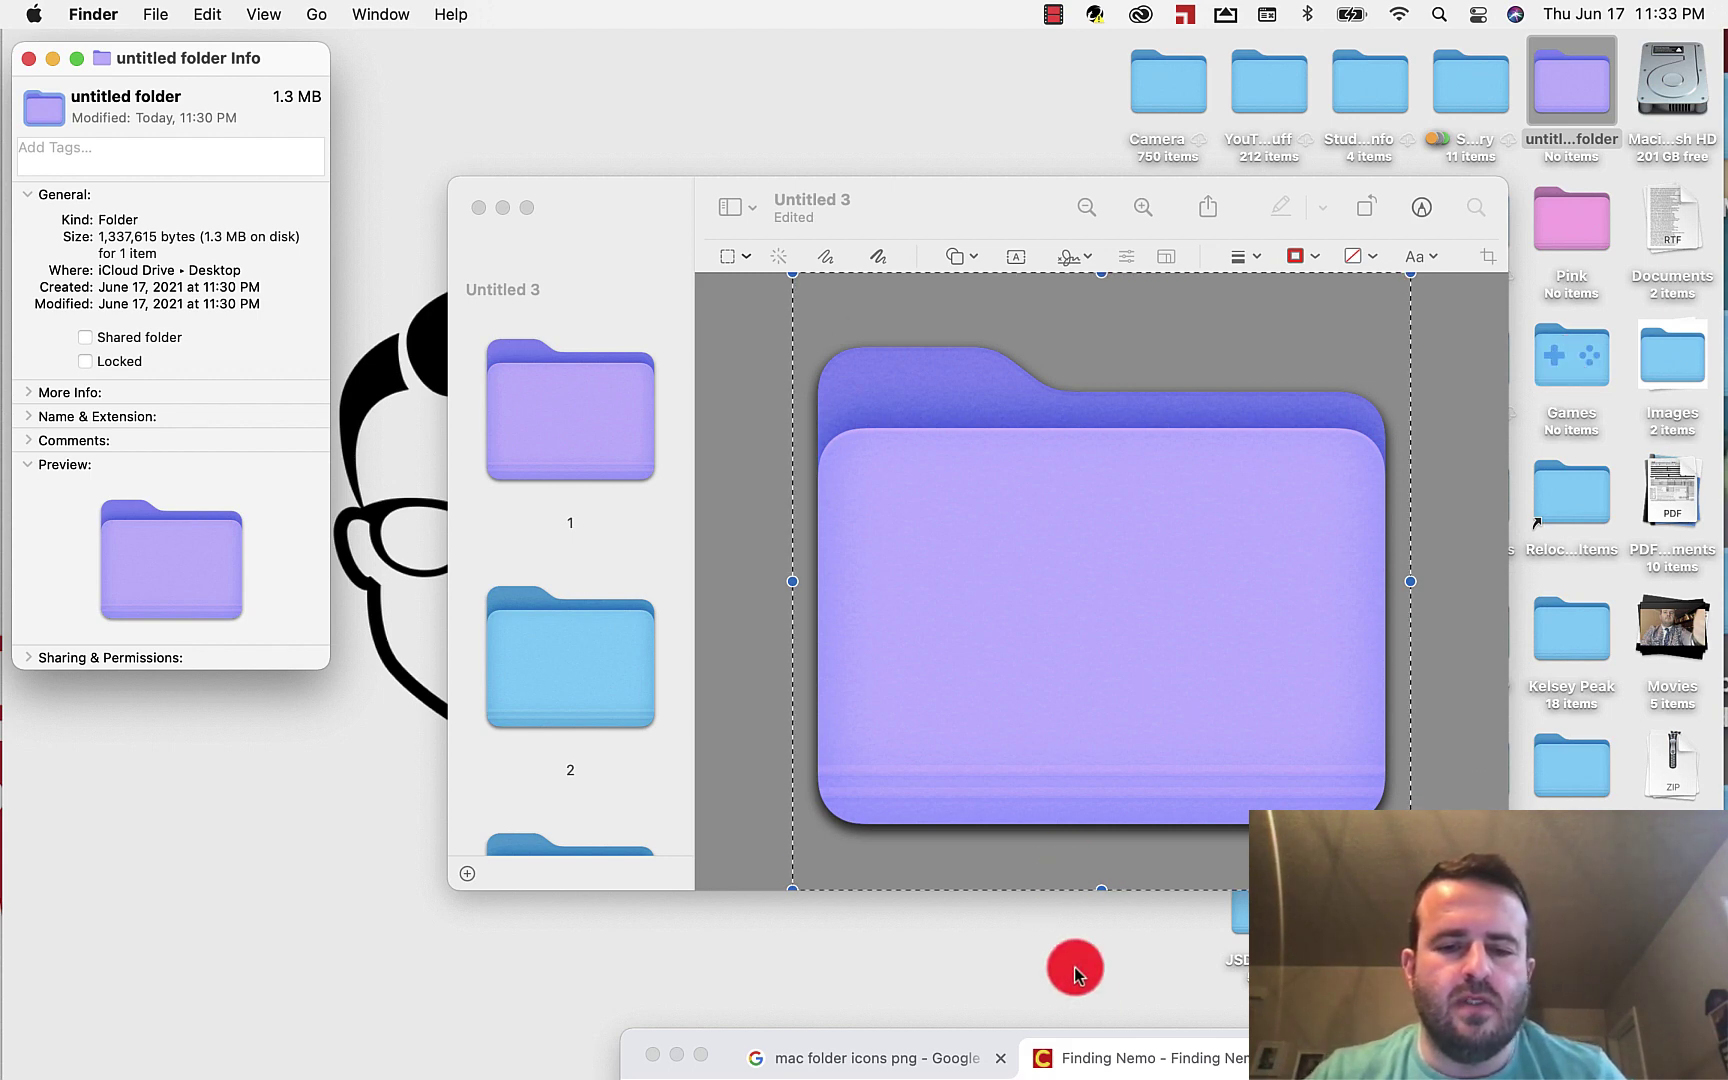
Download the Finding Nemo folder PNG from clipartmax and open it from the download bar
{"action": "left_click_drag", "start_coordinate": [1382, 1058], "coordinate": [1049, 170]}
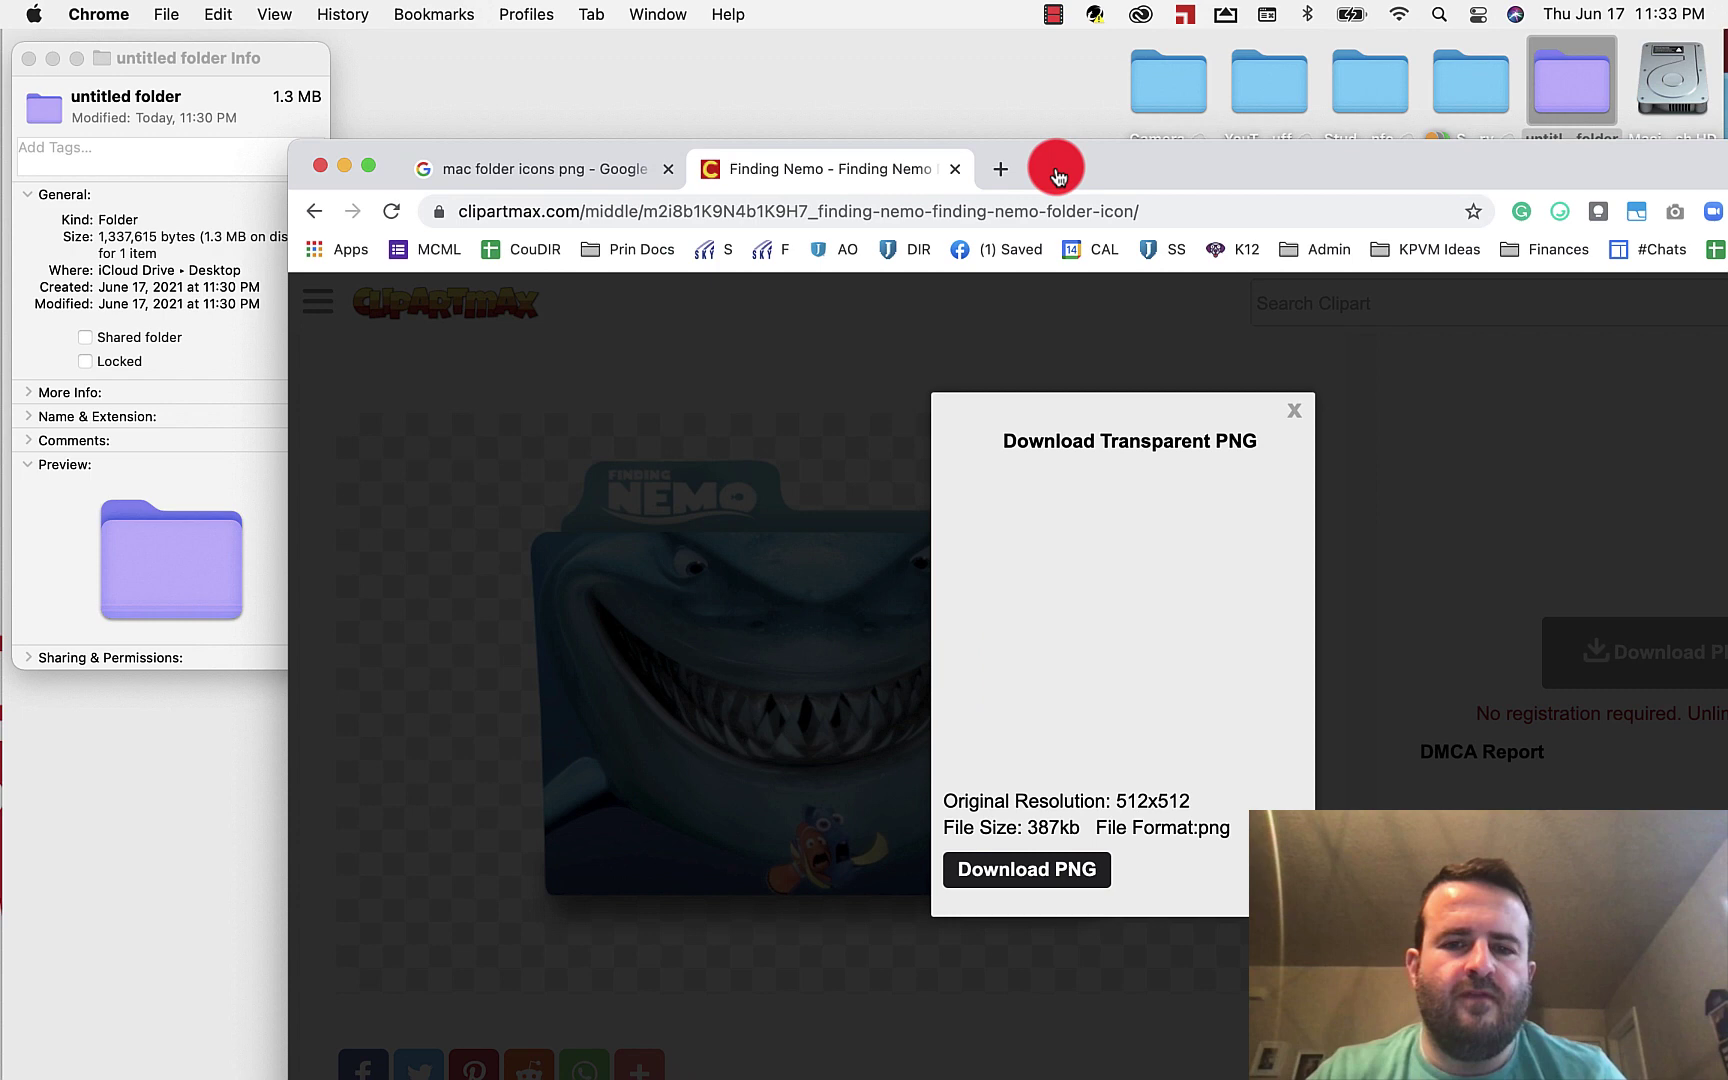
{"action": "left_click", "coordinate": [1040, 877]}
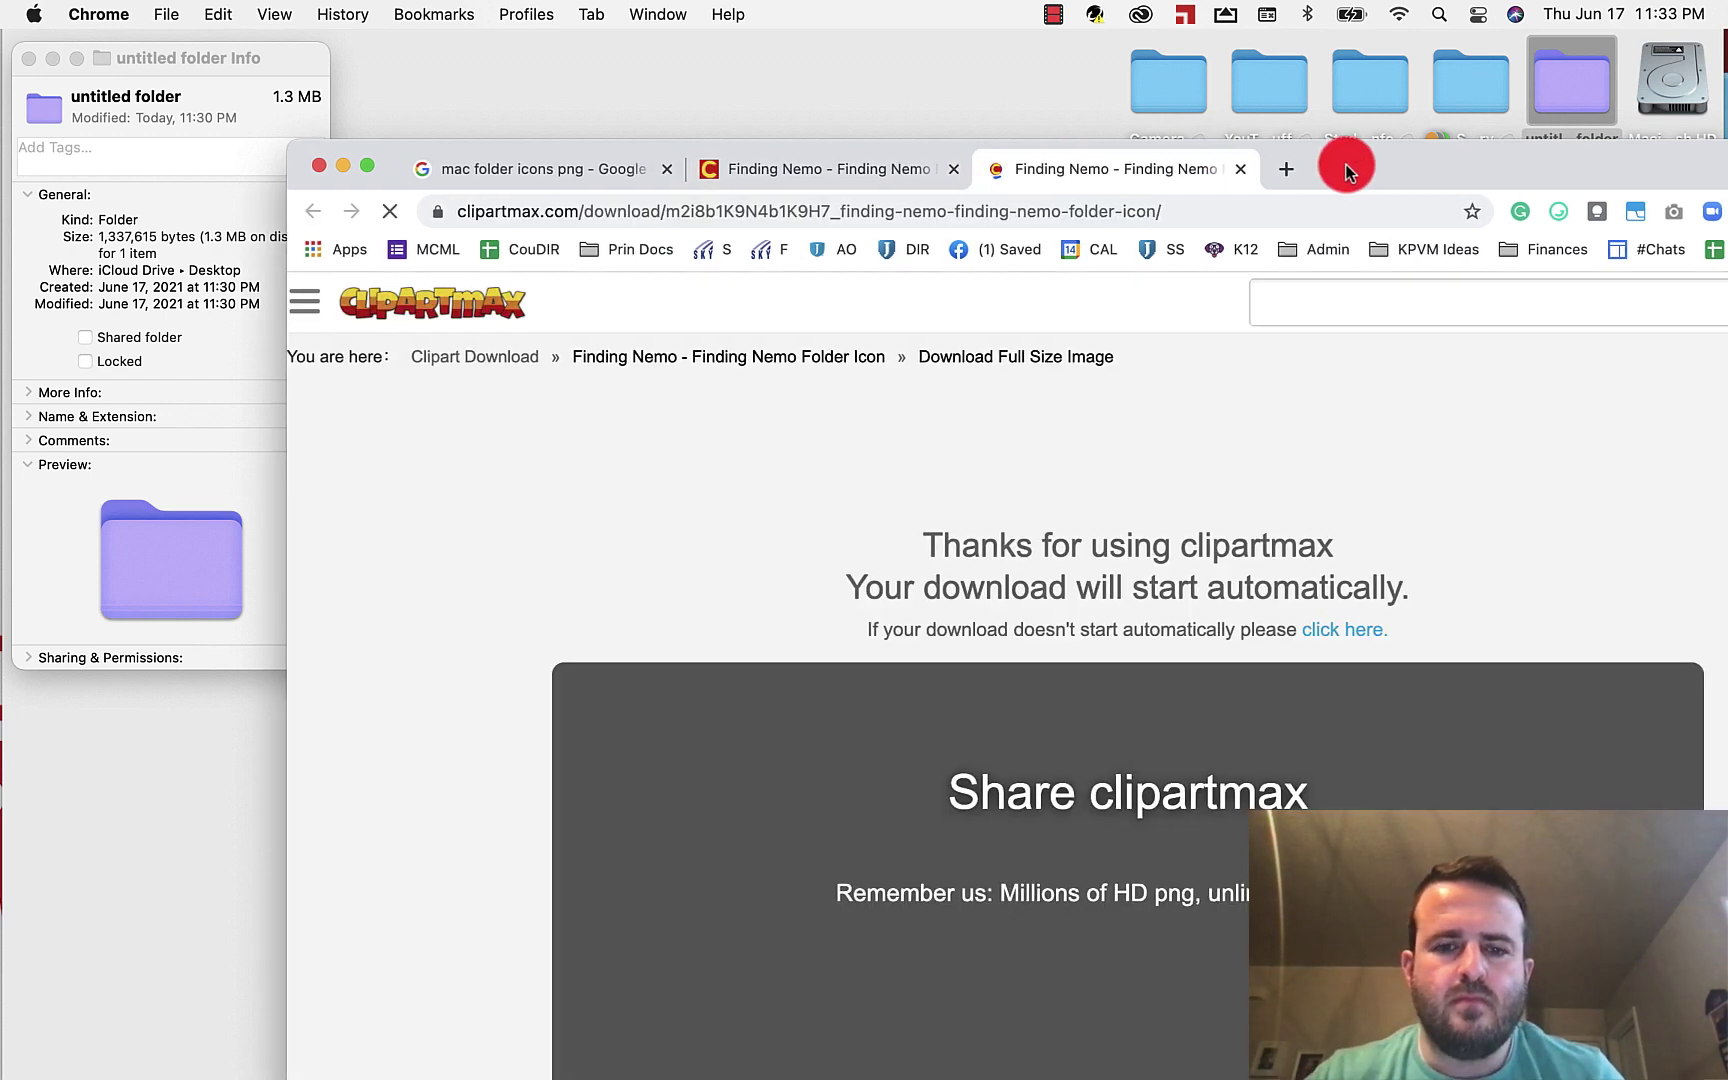
{"action": "left_click_drag", "start_coordinate": [1345, 163], "coordinate": [1258, 12]}
{"action": "scroll", "coordinate": [1219, 698], "scroll_direction": "down", "scroll_amount": 10}
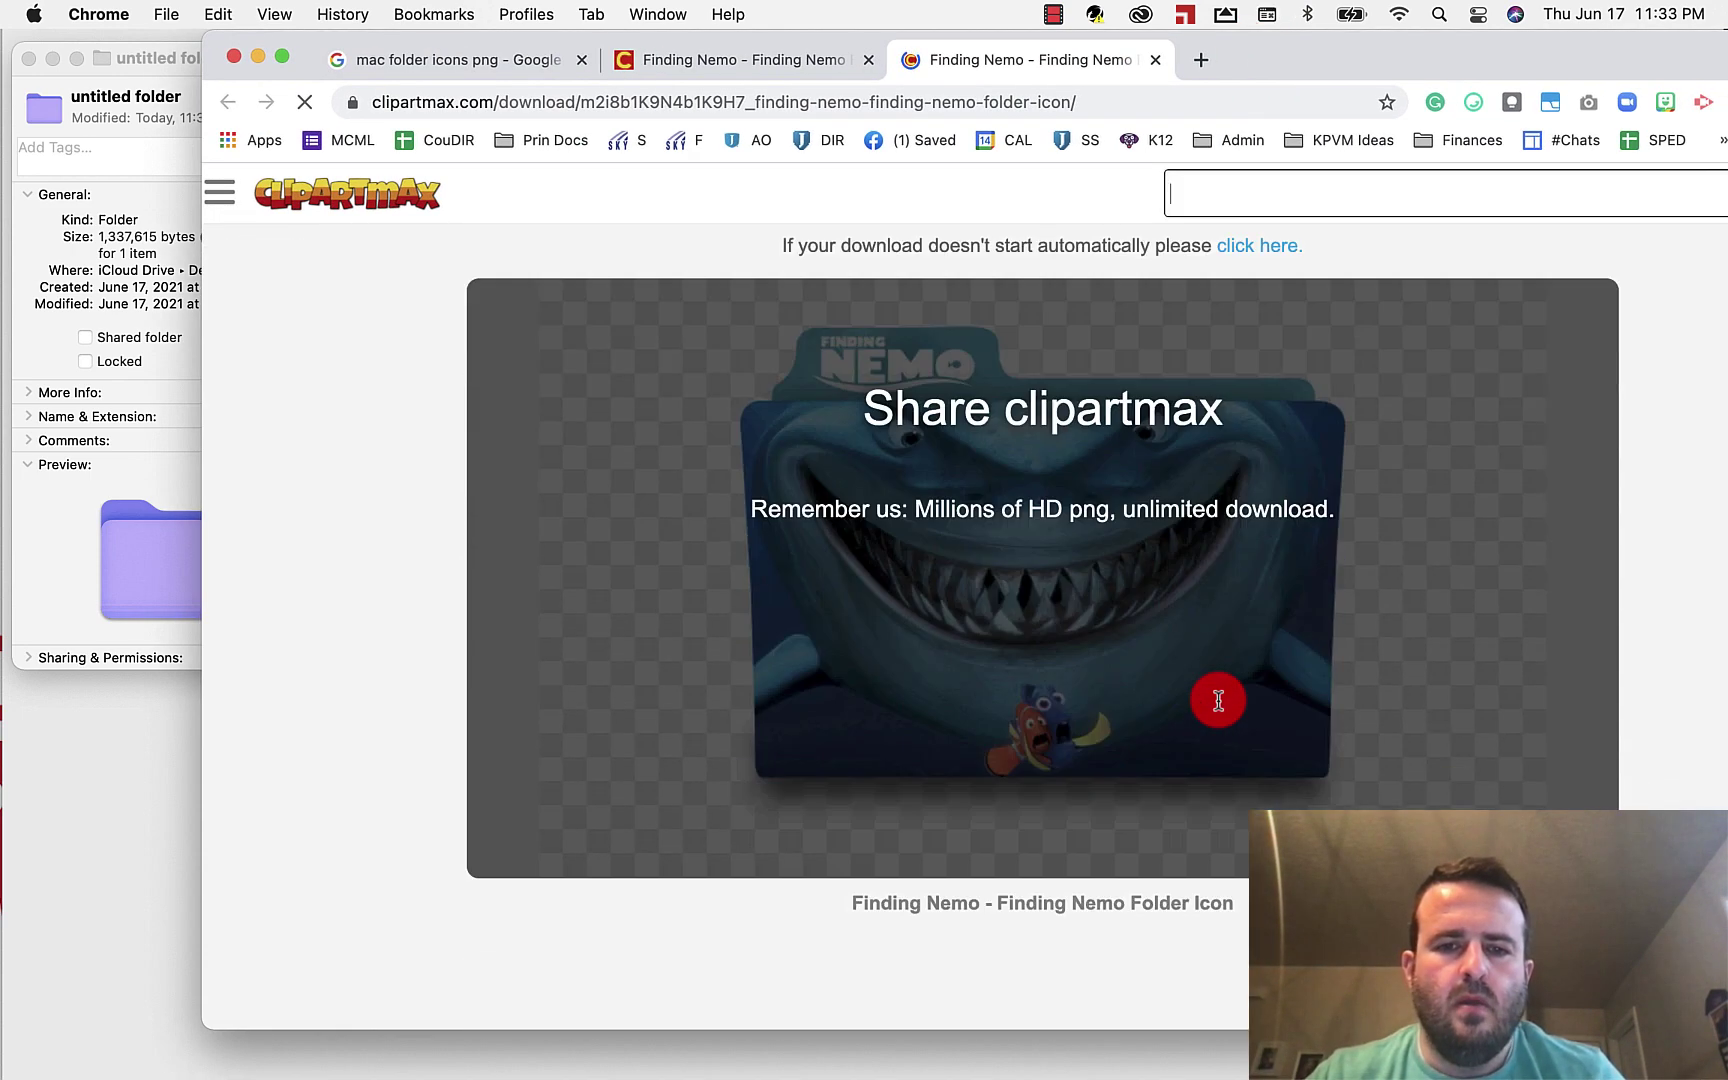
{"action": "left_click", "coordinate": [355, 996]}
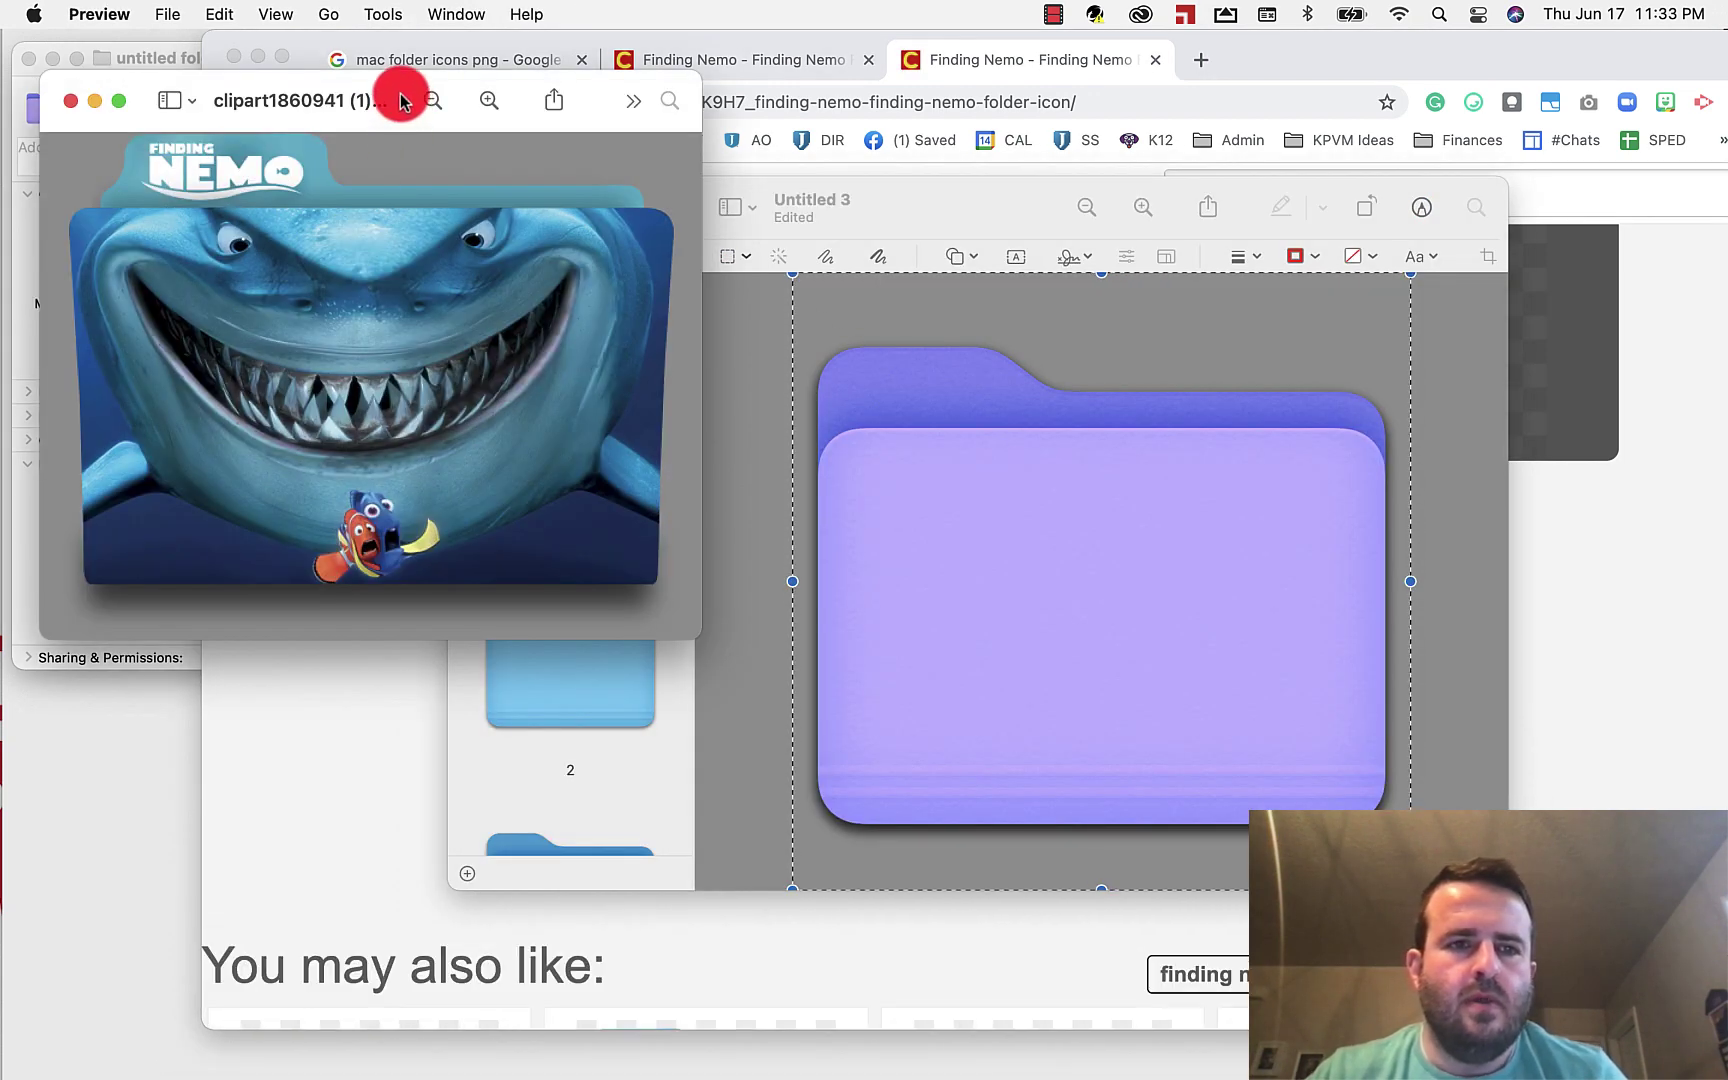
Move the clipart1860941 (1).png window aside and select the entire Finding Nemo image
{"action": "left_click_drag", "start_coordinate": [401, 100], "coordinate": [1247, 425]}
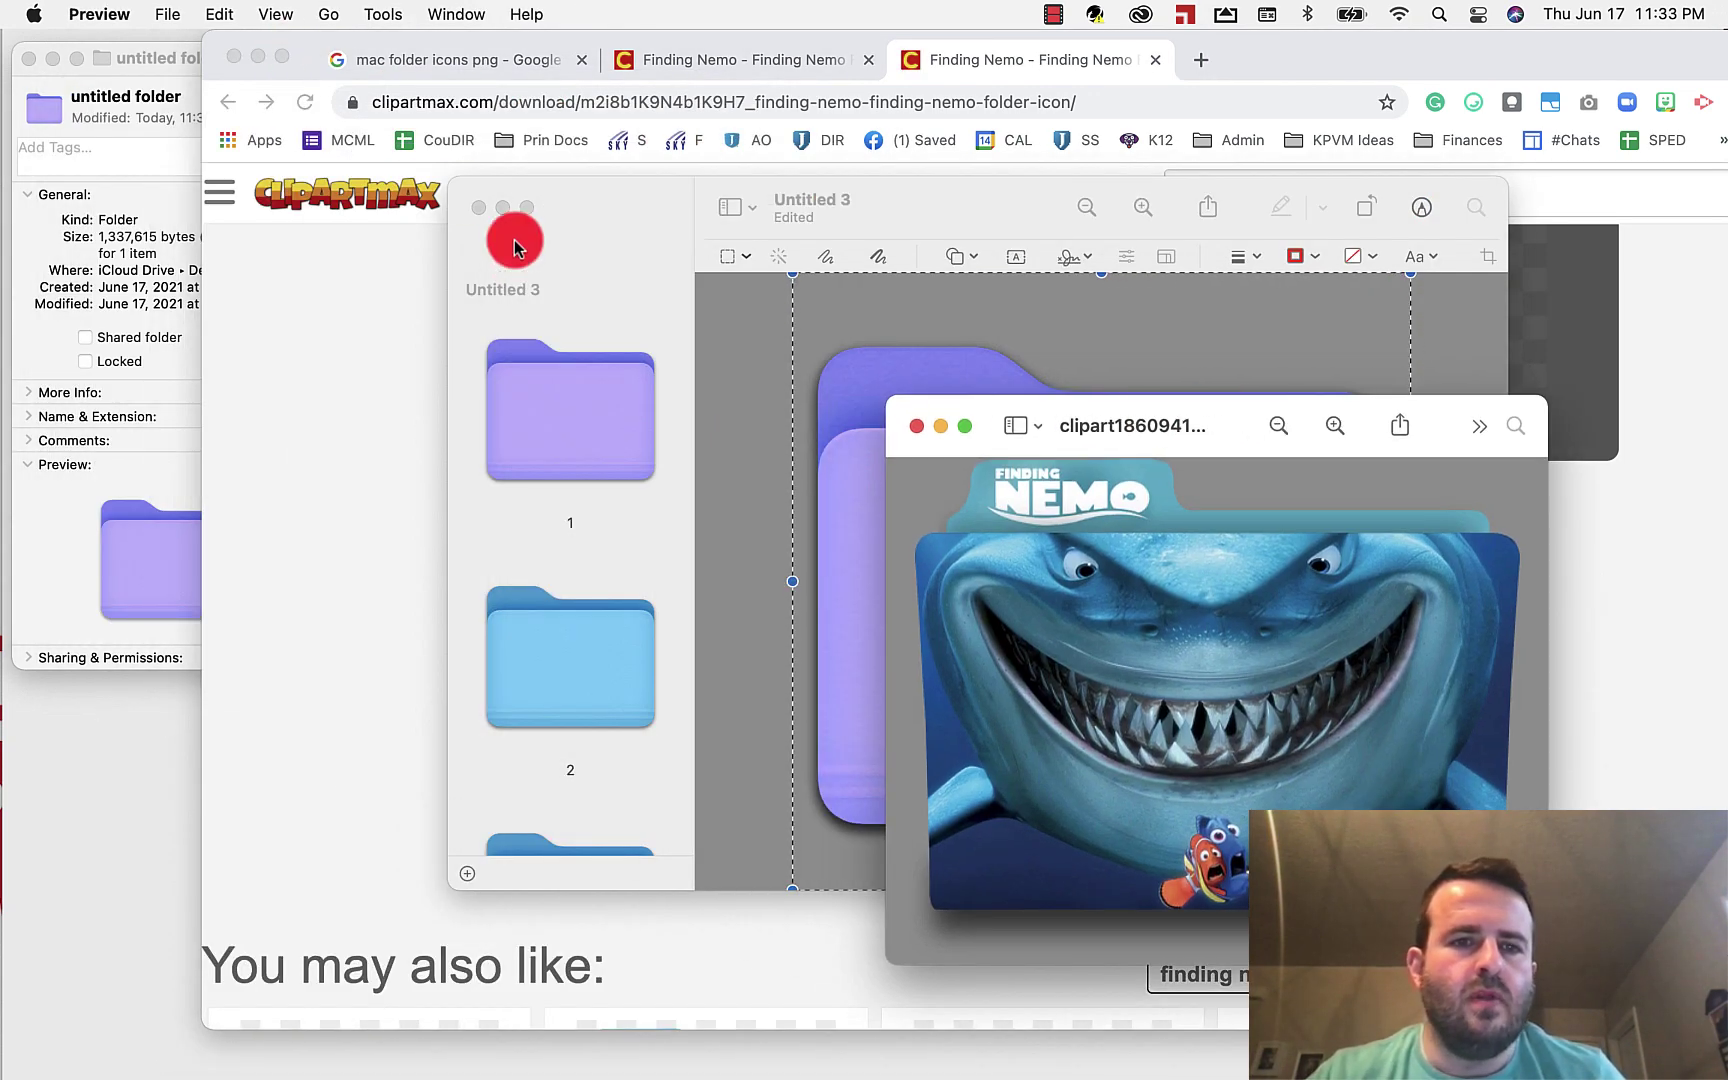
{"action": "left_click", "coordinate": [1240, 420]}
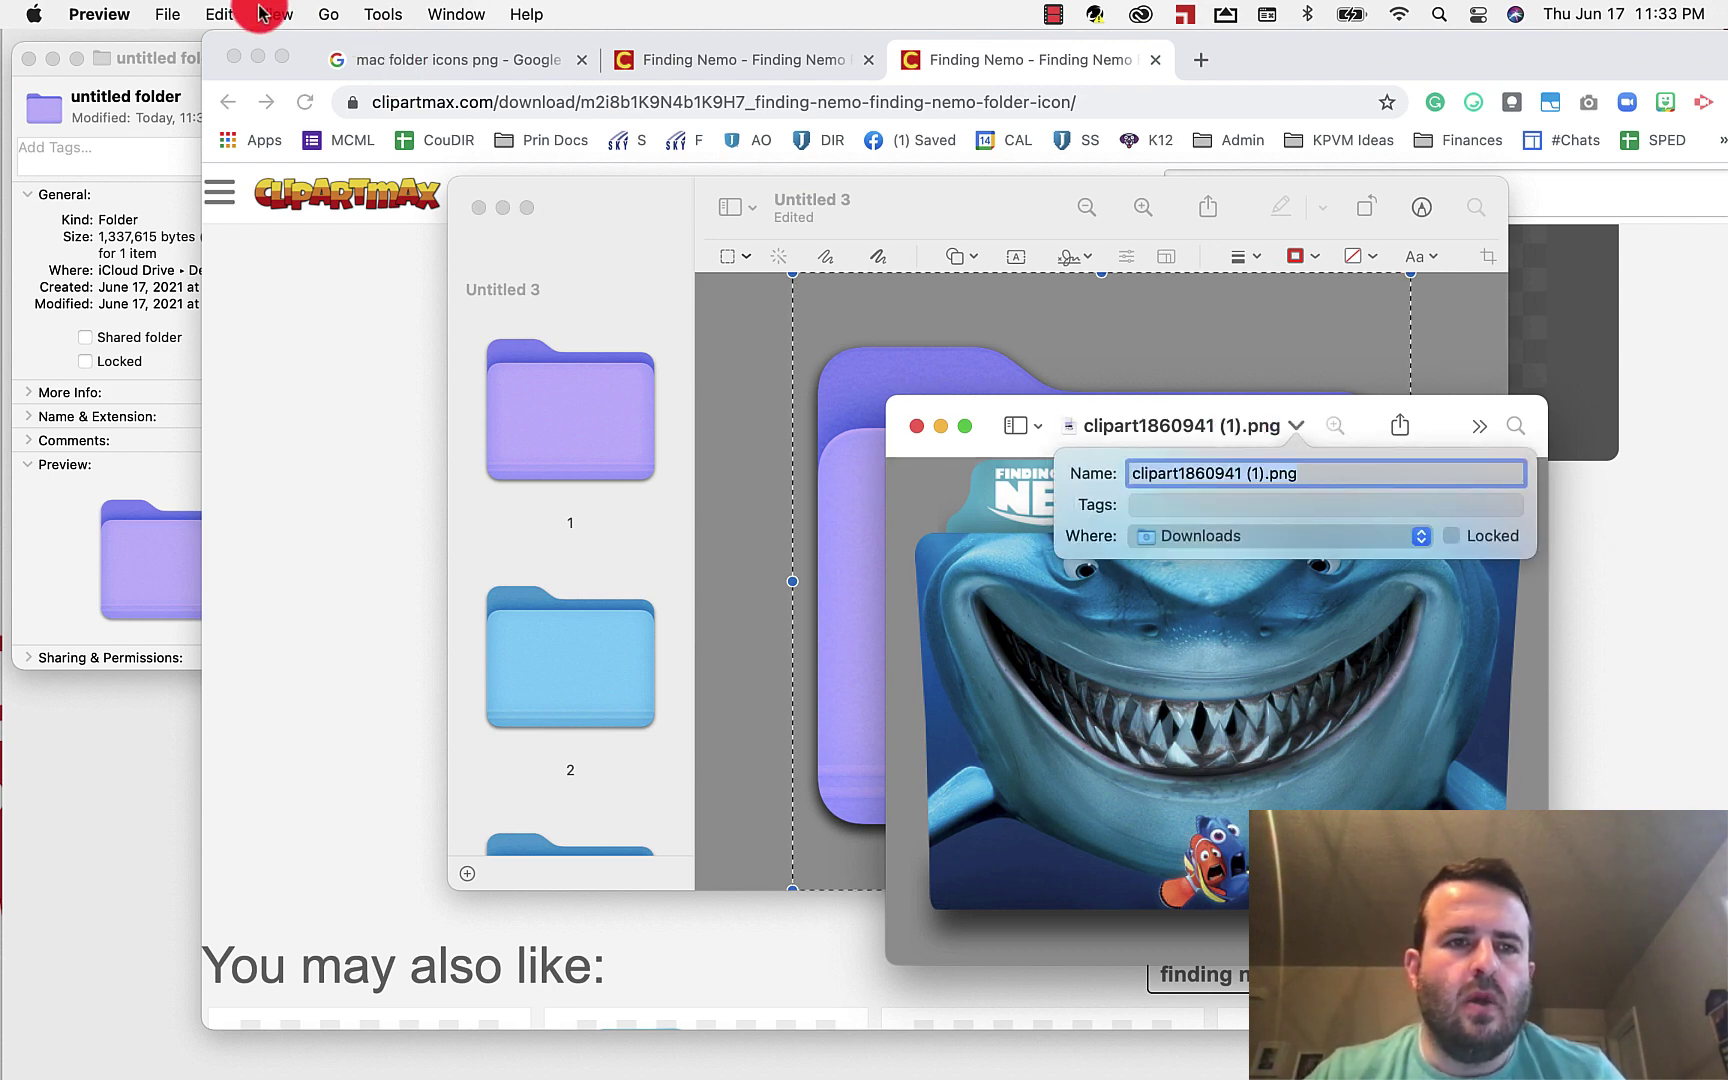
{"action": "left_click", "coordinate": [220, 14]}
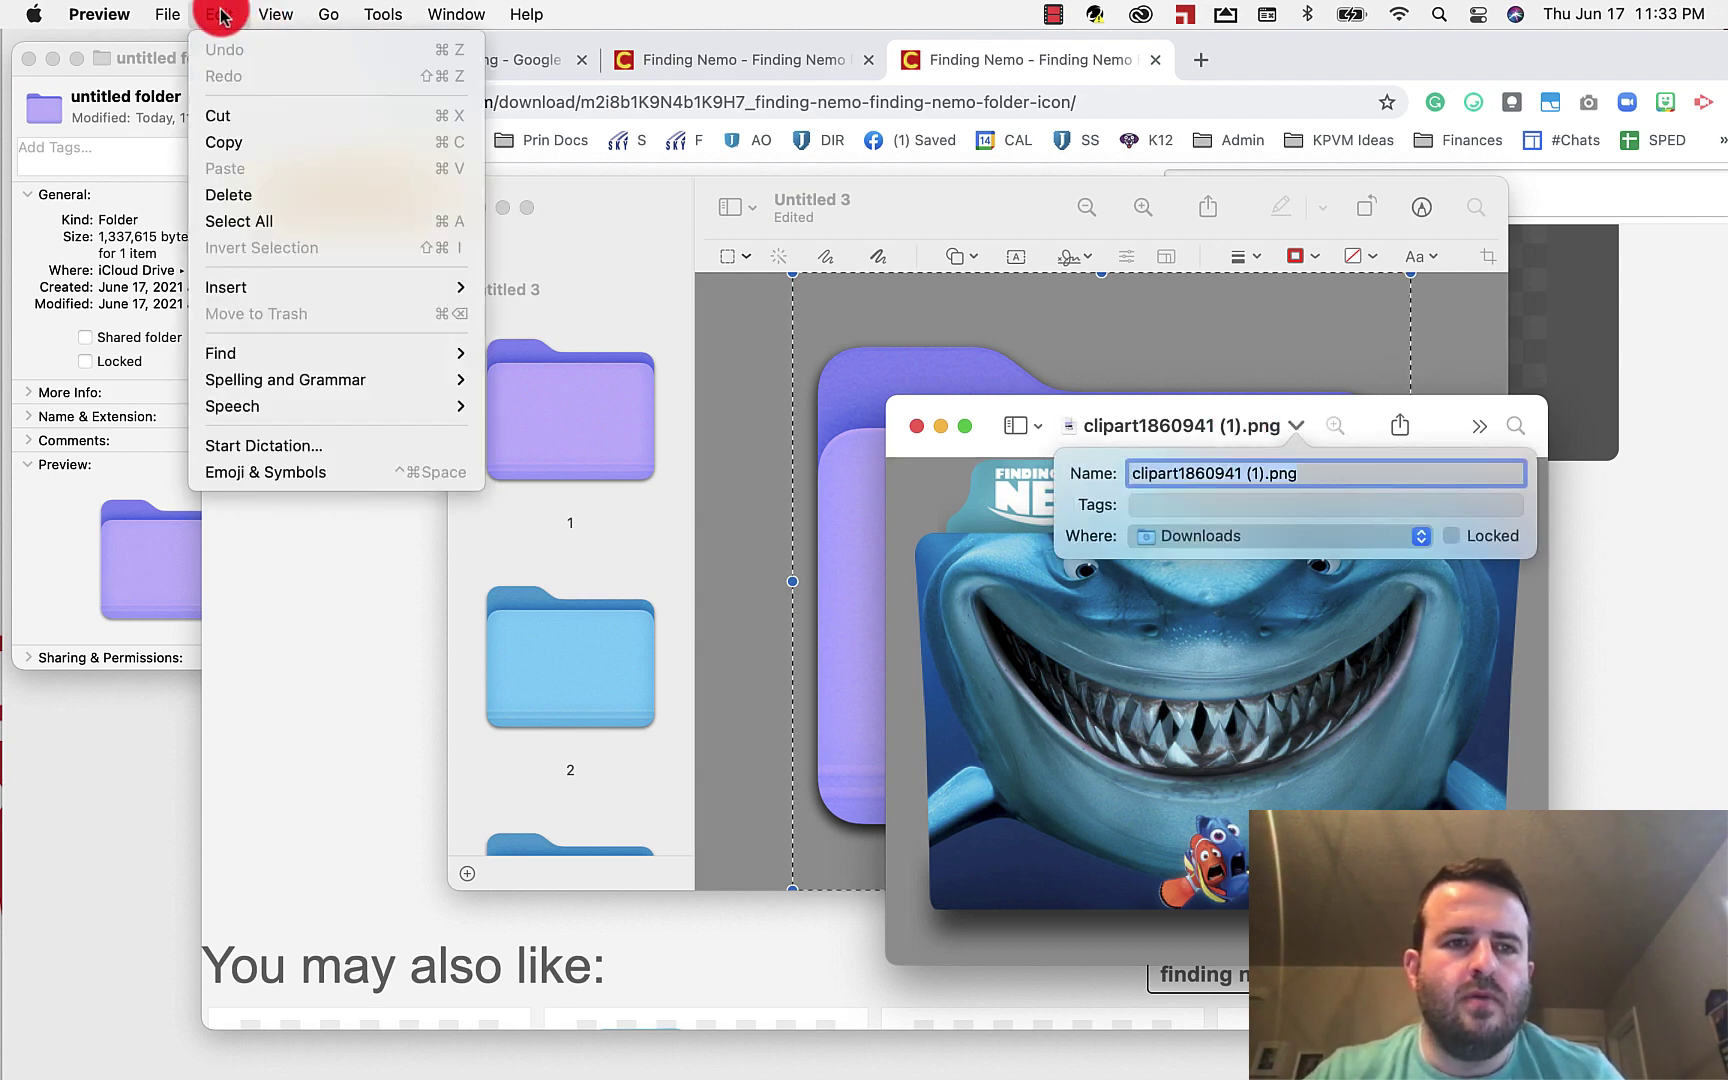
{"action": "left_click", "coordinate": [239, 221]}
{"action": "left_click", "coordinate": [915, 490]}
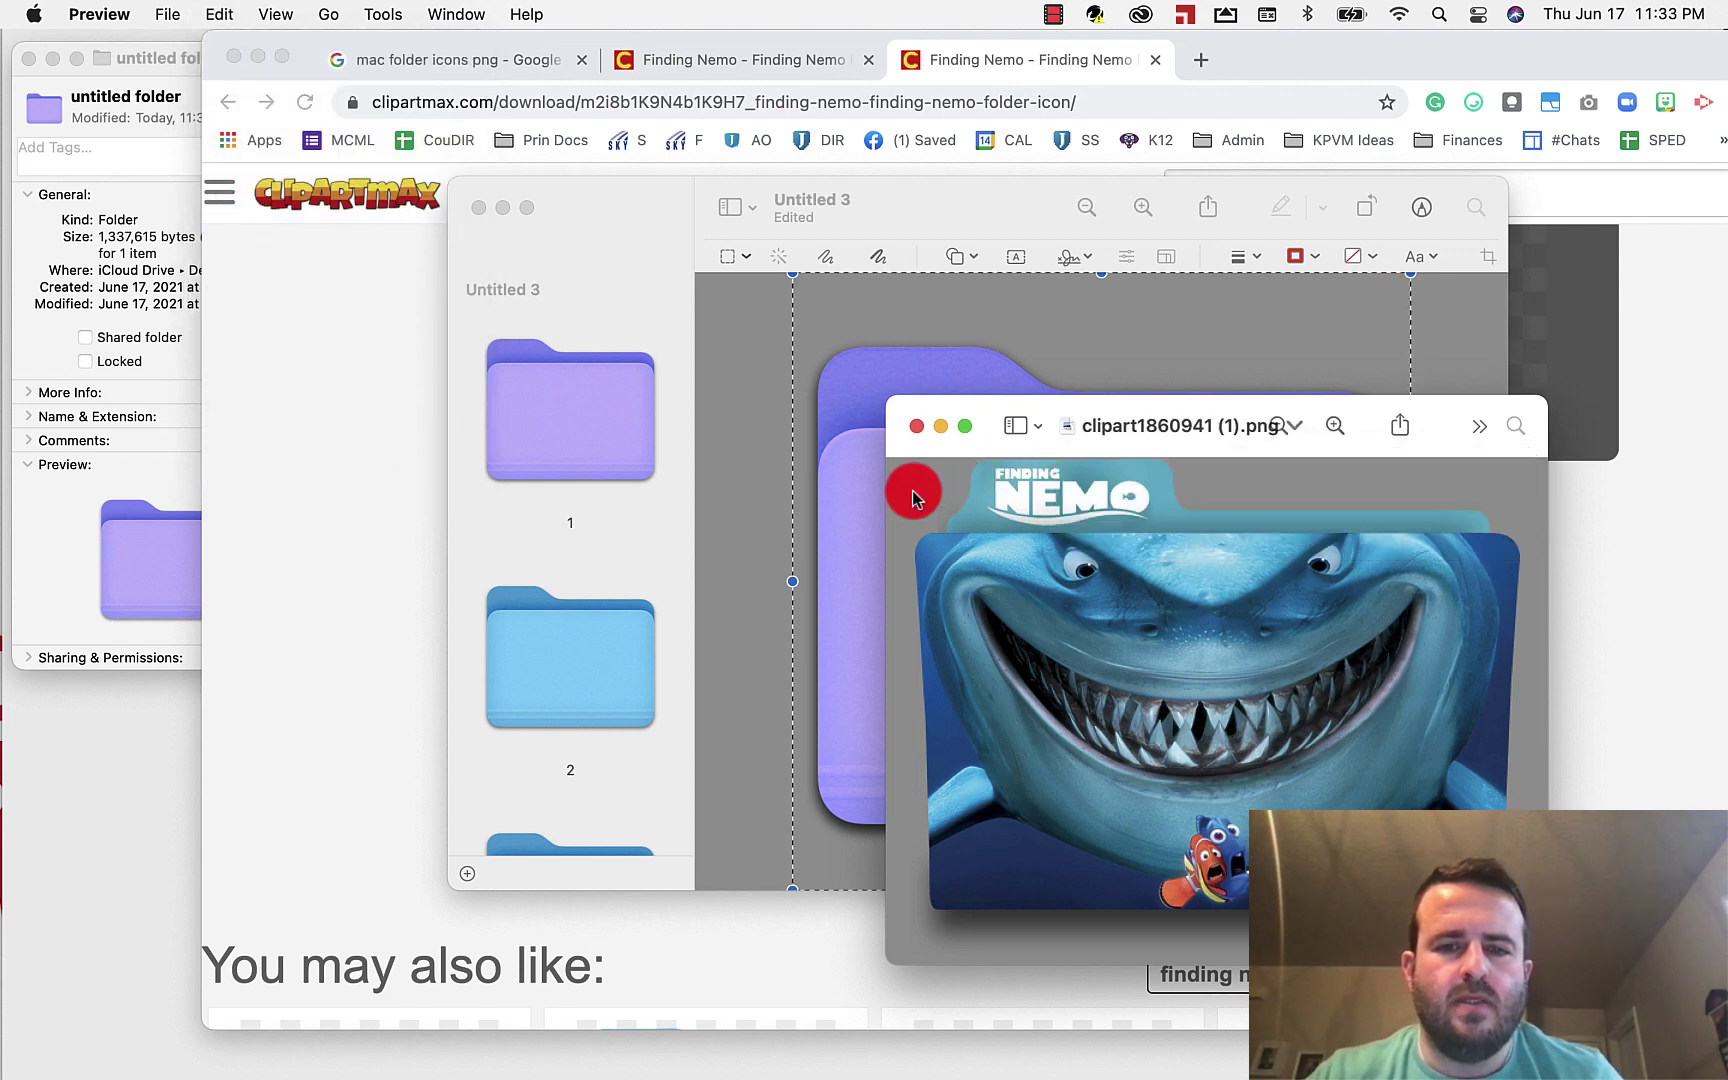
{"action": "left_click", "coordinate": [220, 14]}
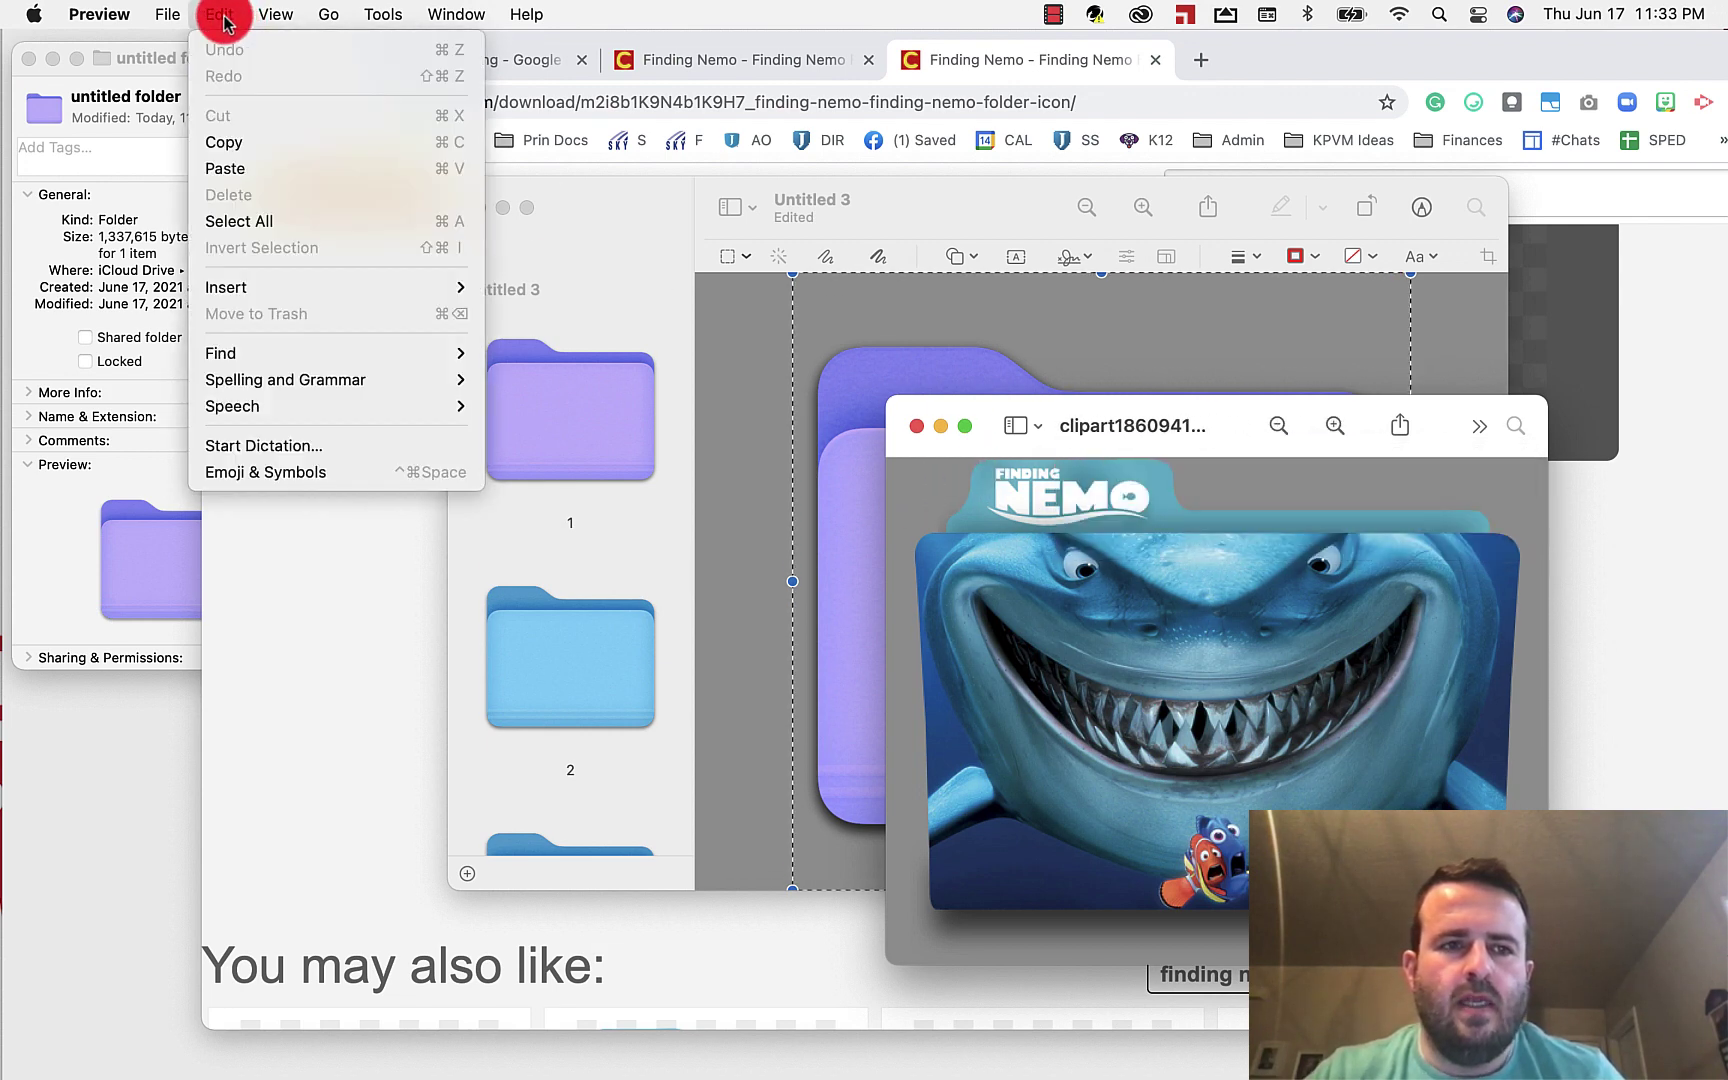
{"action": "left_click", "coordinate": [258, 221]}
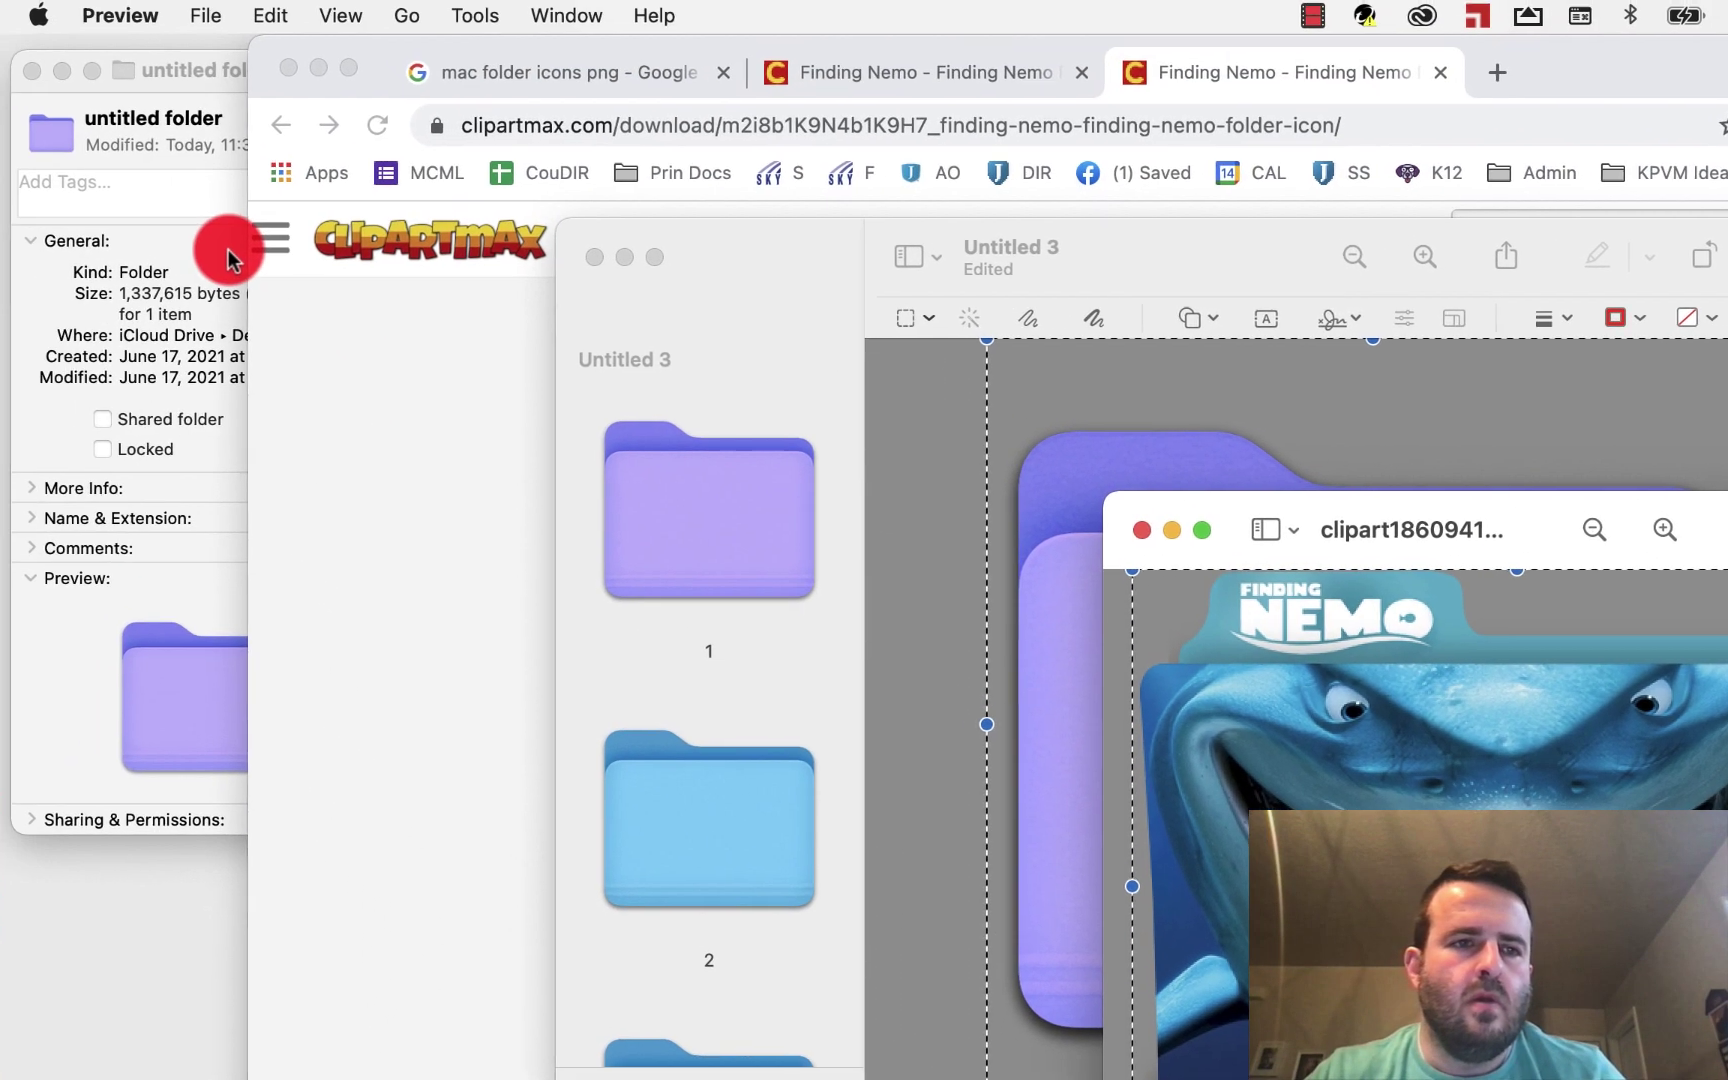
Paste the Finding Nemo image as the untitled folder's icon in its Info window
{"action": "left_click", "coordinate": [210, 240]}
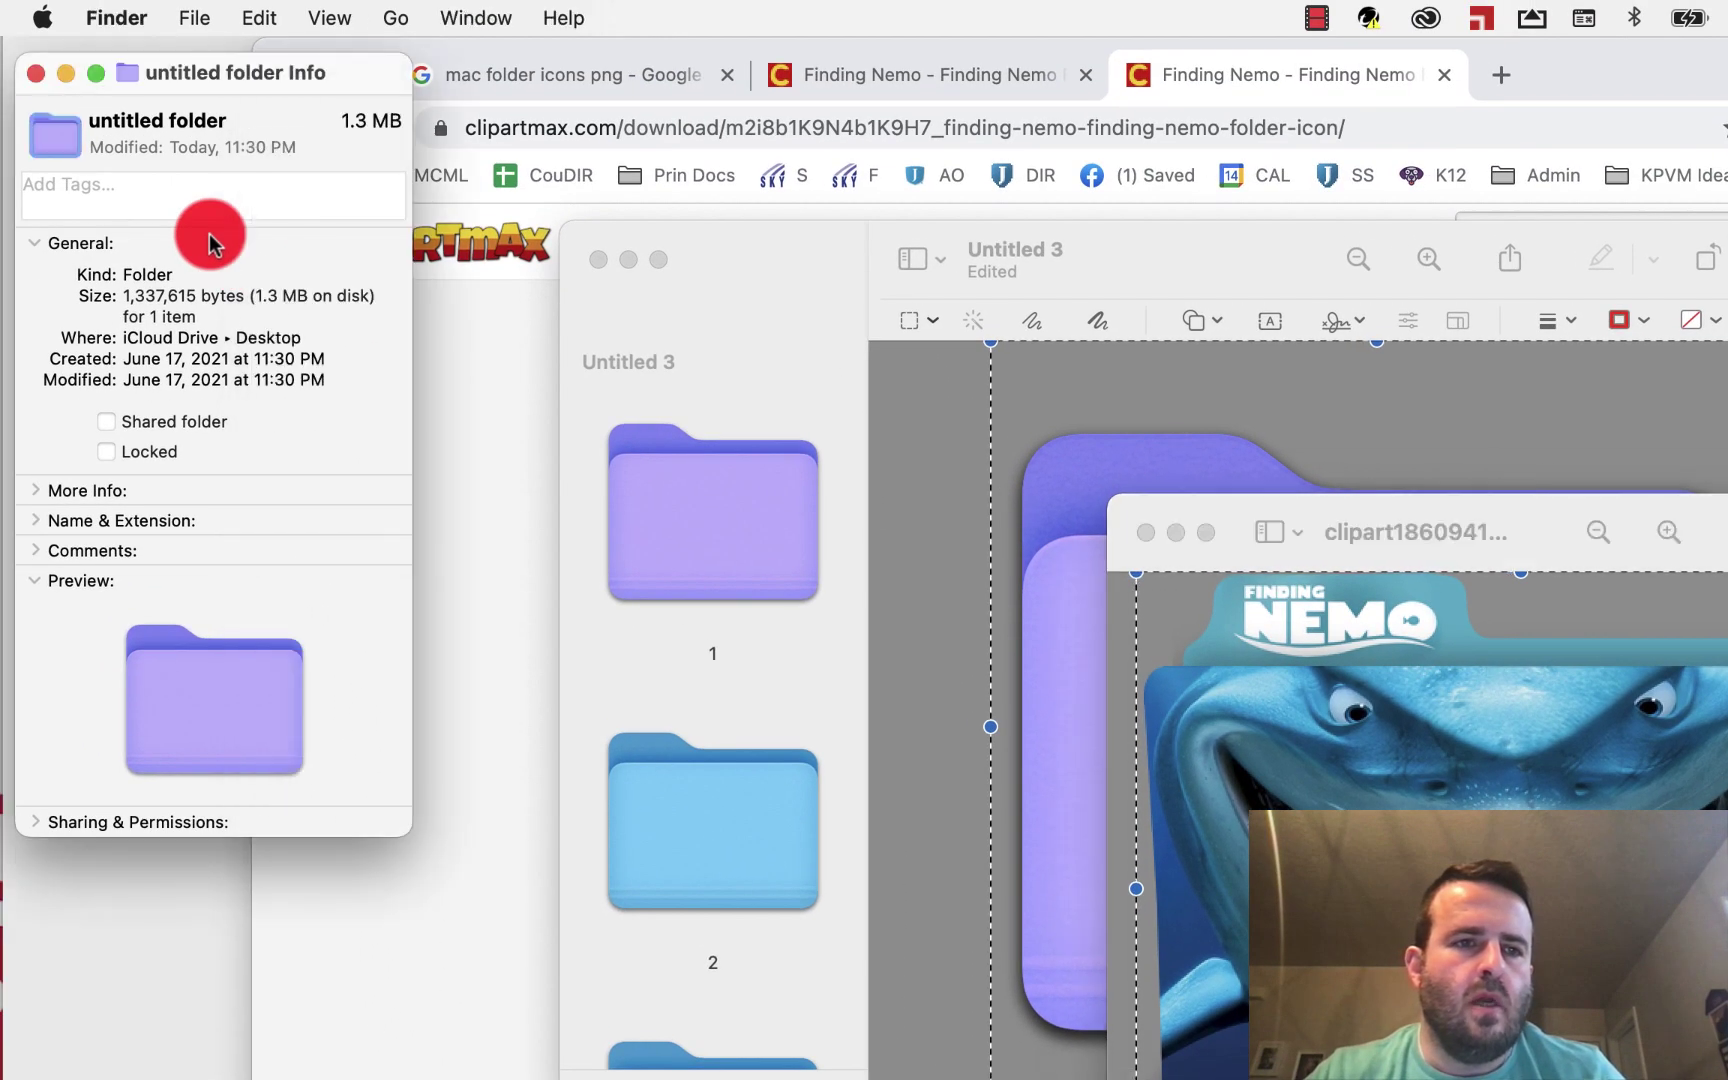
{"action": "left_click", "coordinate": [60, 140]}
{"action": "key", "text": "super+v"}
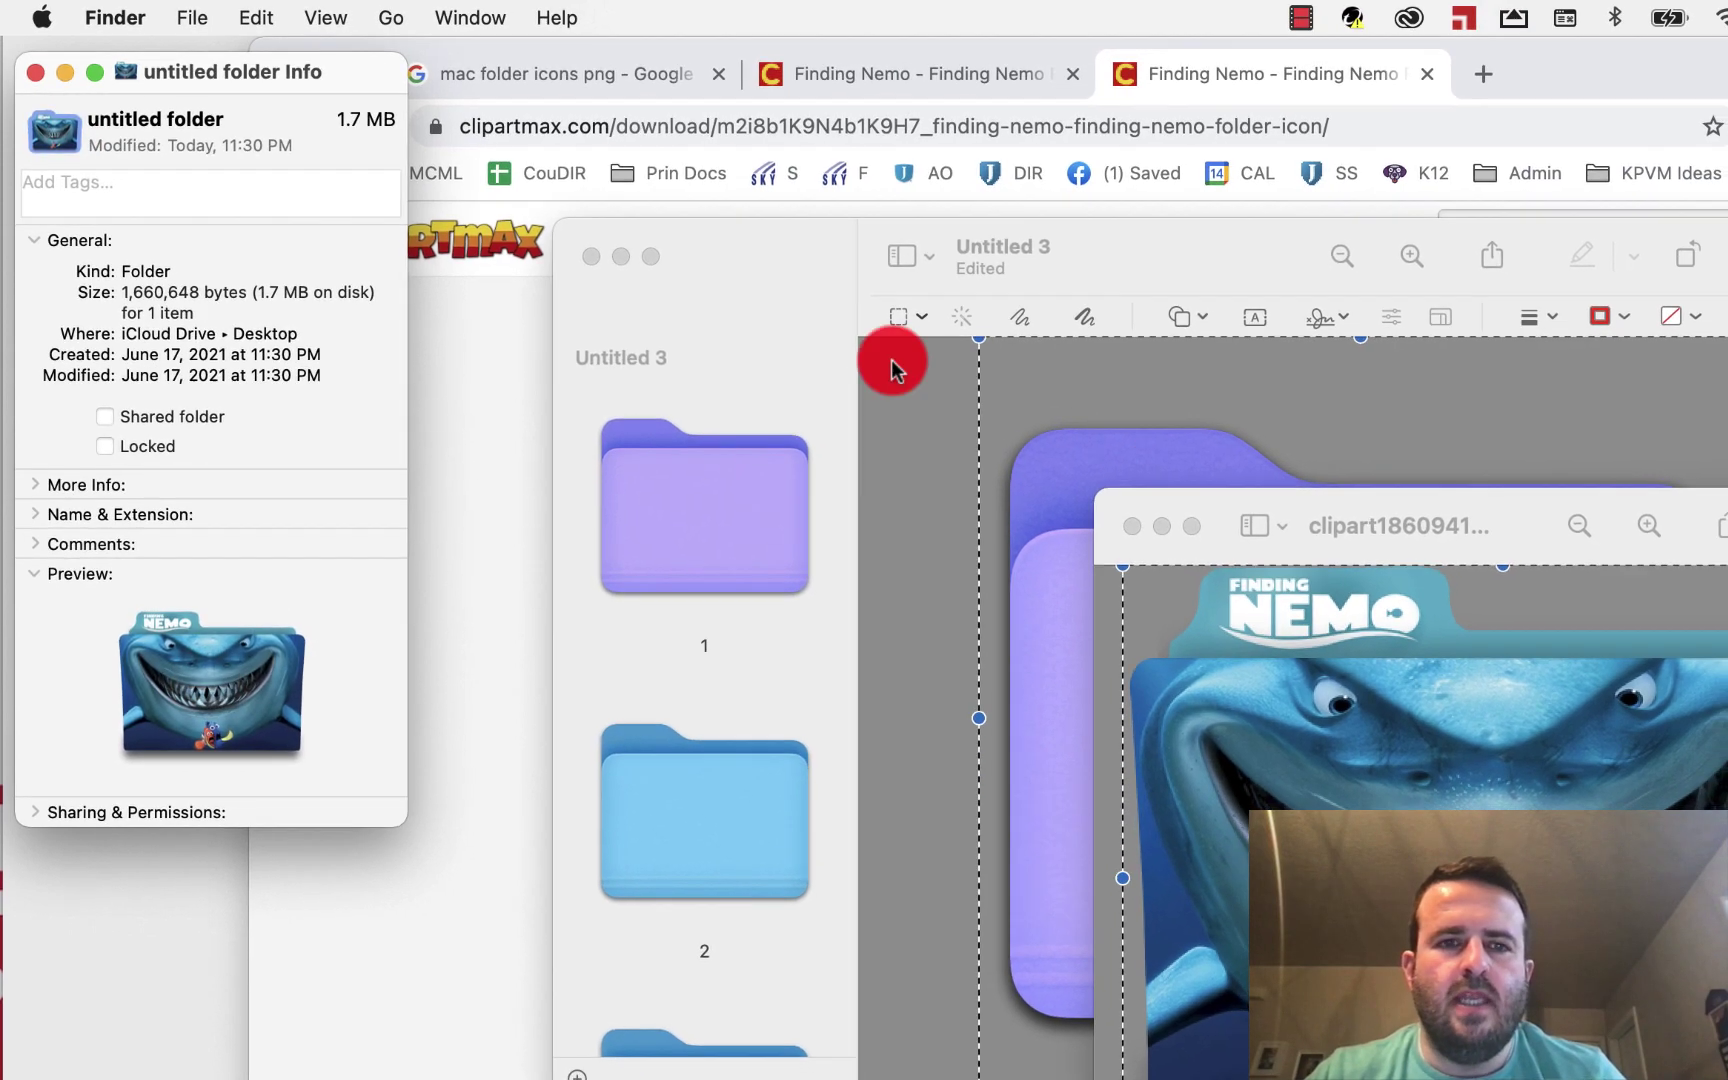
Close the purple Untitled 3 document, move Chrome aside, and select the newly iconed folder
{"action": "left_click", "coordinate": [609, 250]}
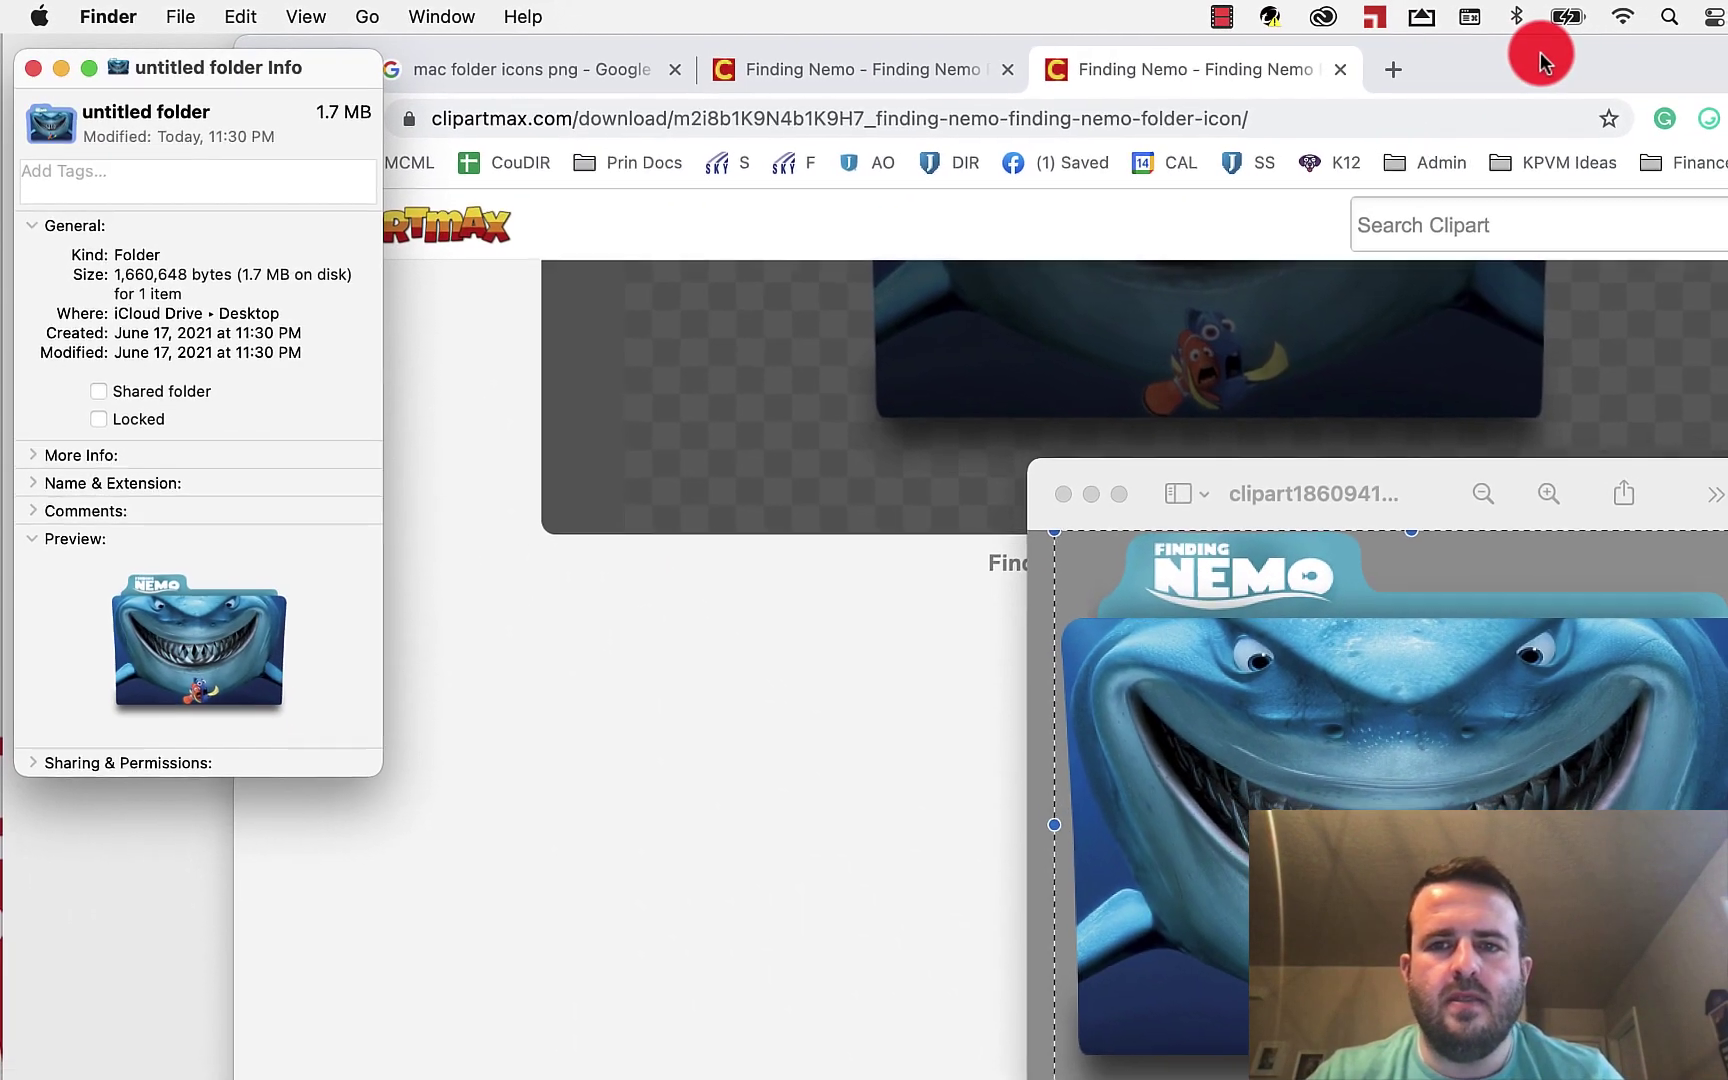
{"action": "left_click_drag", "start_coordinate": [1540, 53], "coordinate": [1530, 1075]}
{"action": "left_click", "coordinate": [1712, 95]}
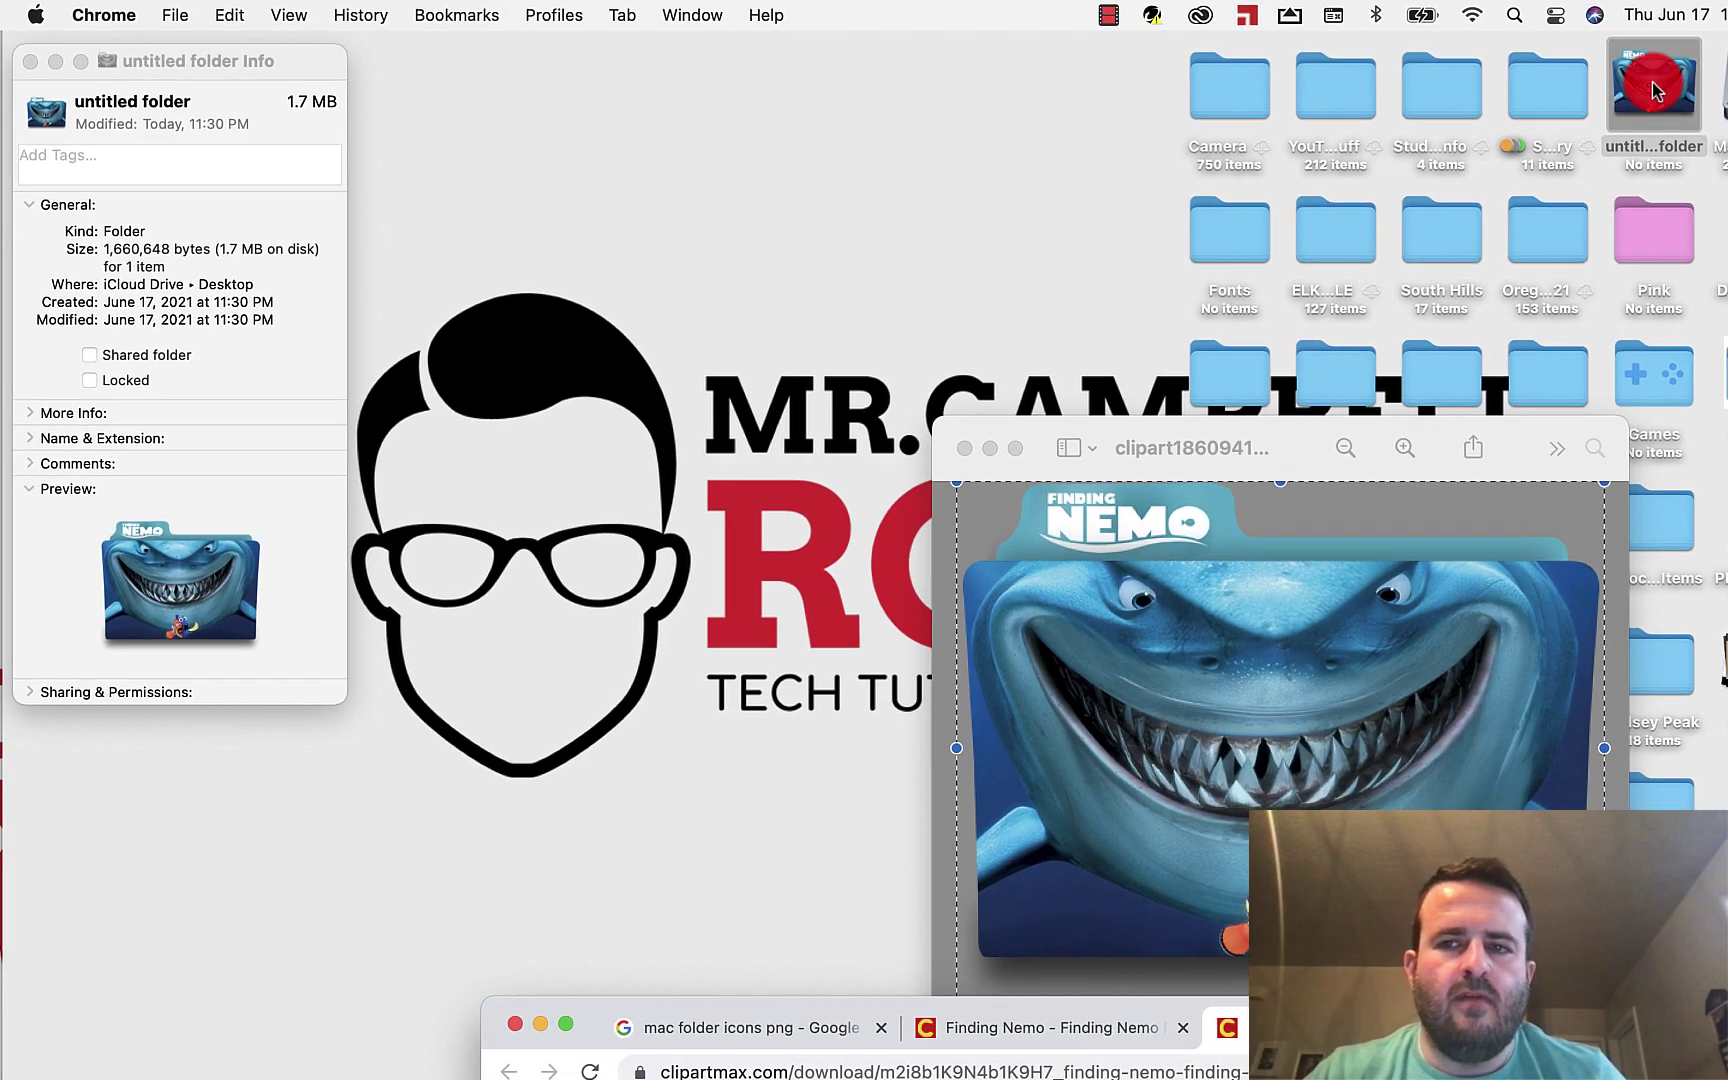